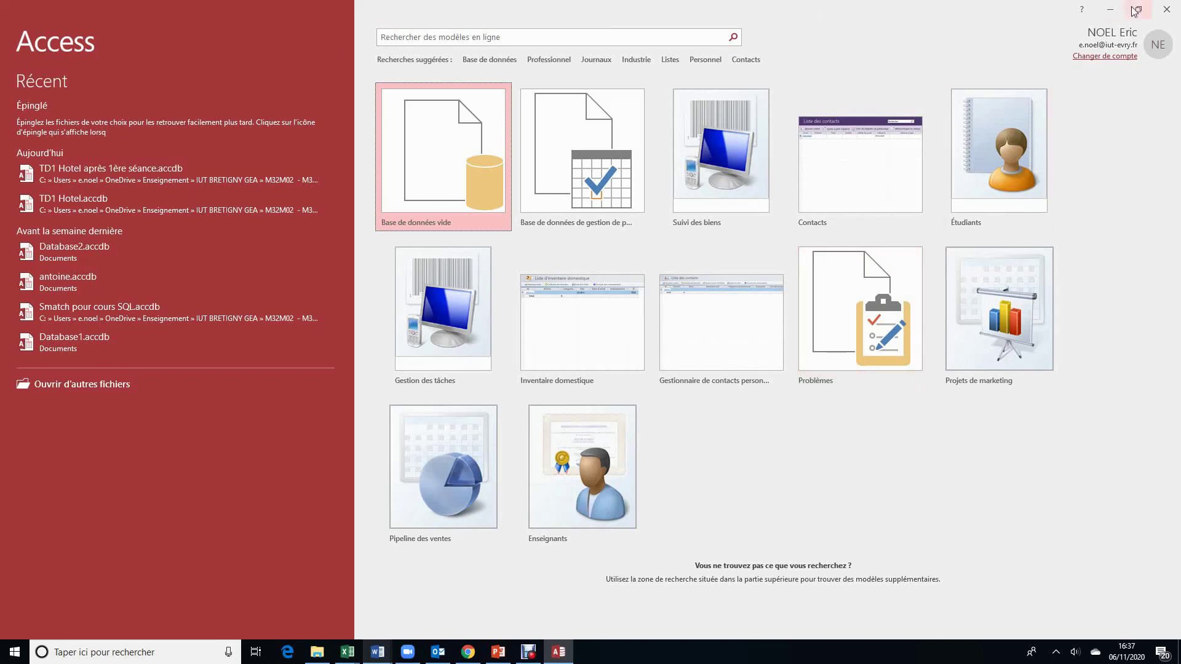
# Step: Relaunch Access and start a blank database named Gestion de la facturation
pyautogui.click(1167, 10)
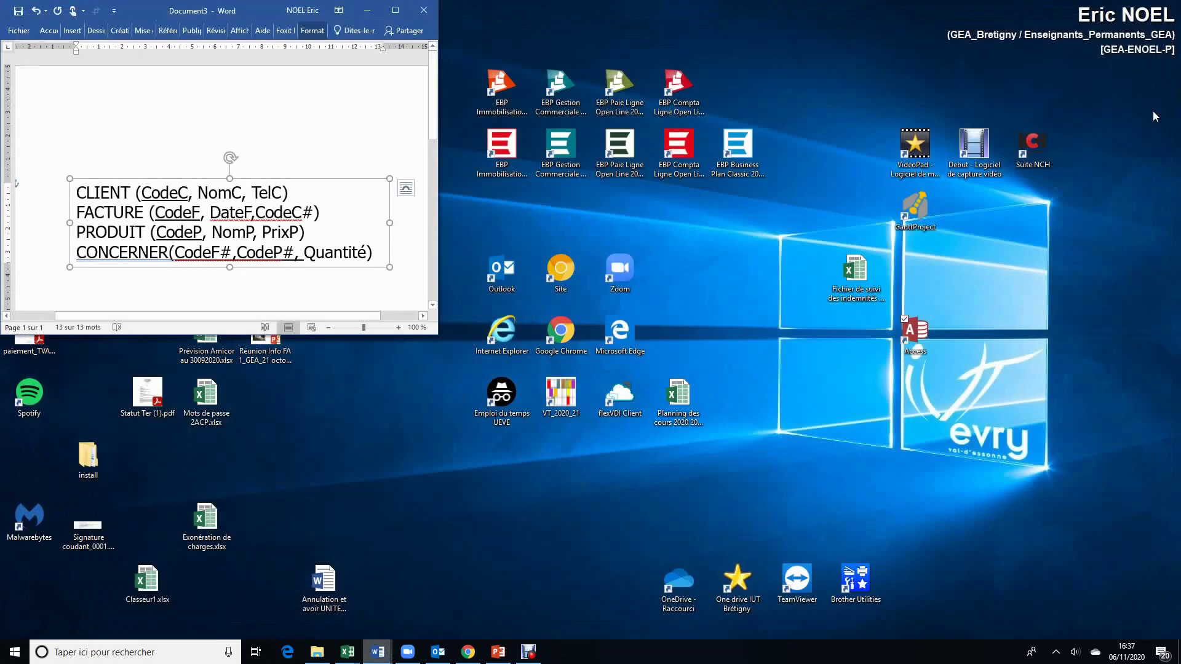
pyautogui.moveTo(915, 338); pyautogui.dragTo(855, 398)
pyautogui.doubleClick(856, 398)
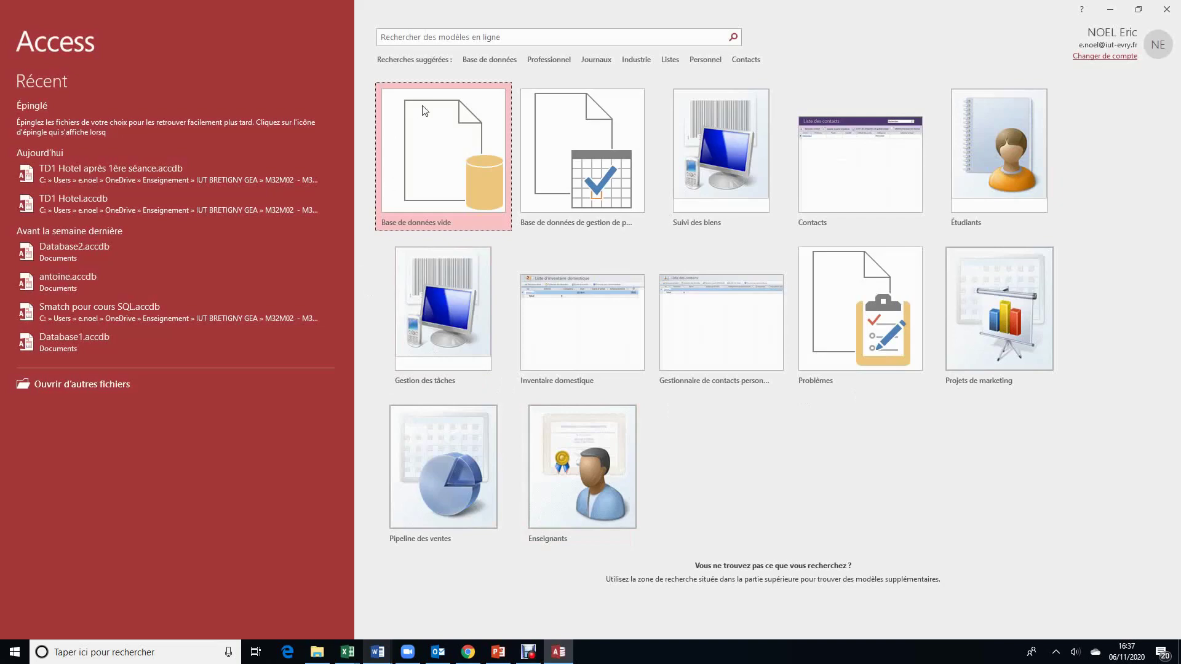
pyautogui.click(448, 141)
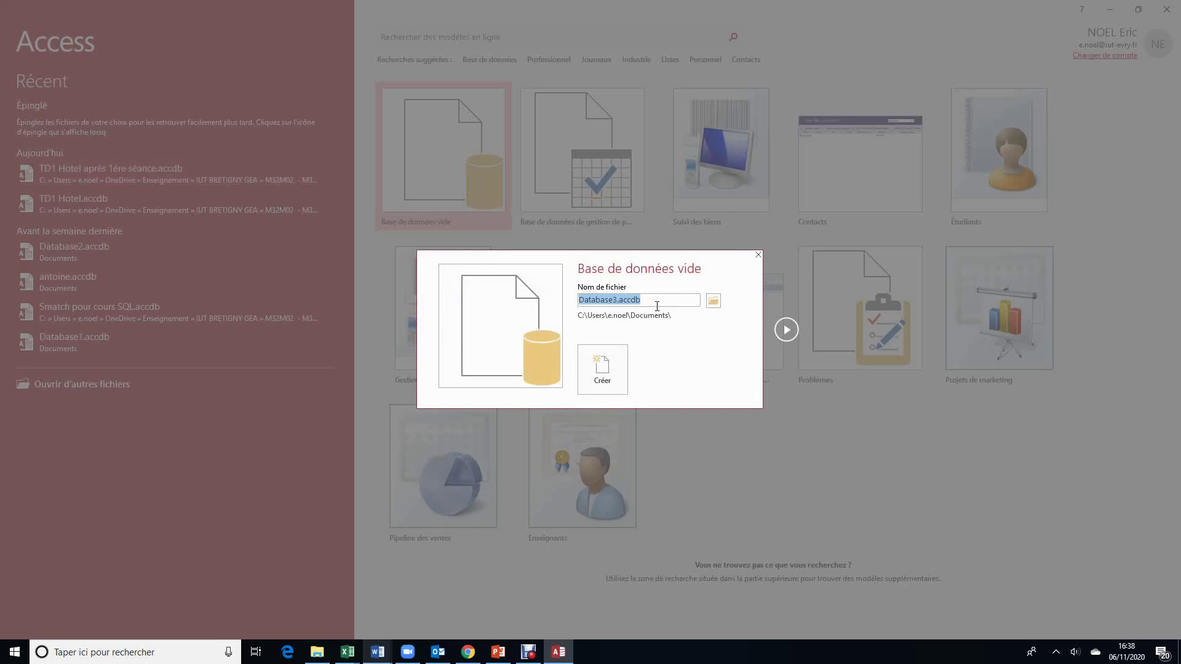
pyautogui.write('Gestion de la facturation')
# Step: Set the save location to the Thème 2 La base de données relationnelle folder
pyautogui.click(713, 301)
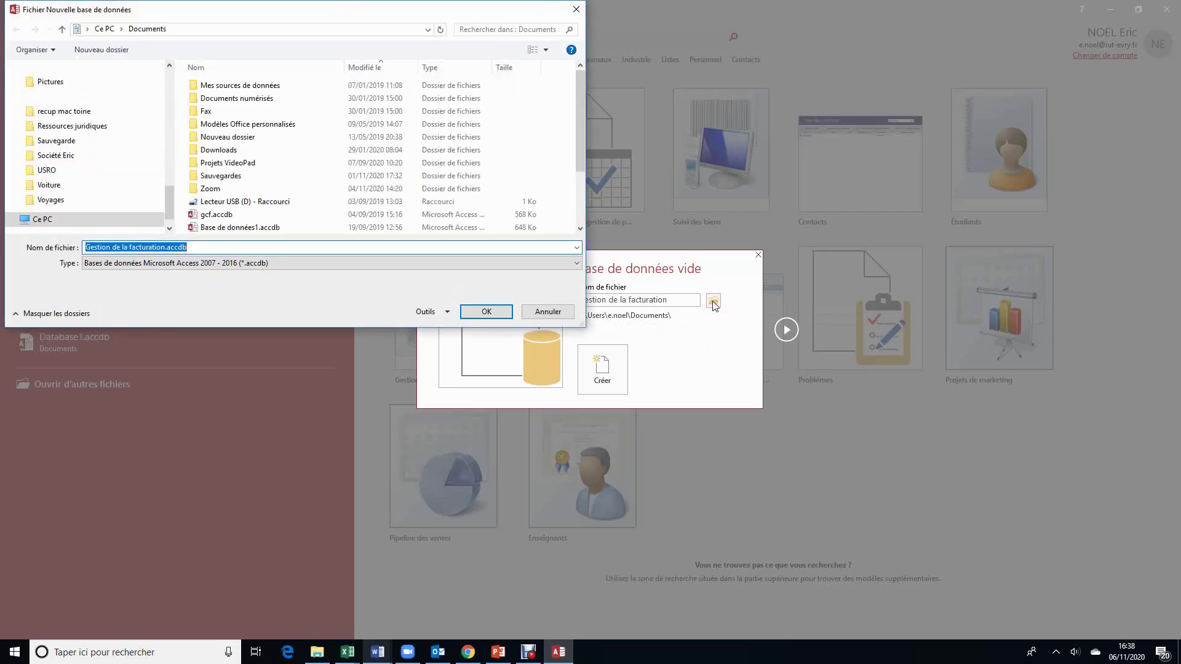
pyautogui.click(167, 86)
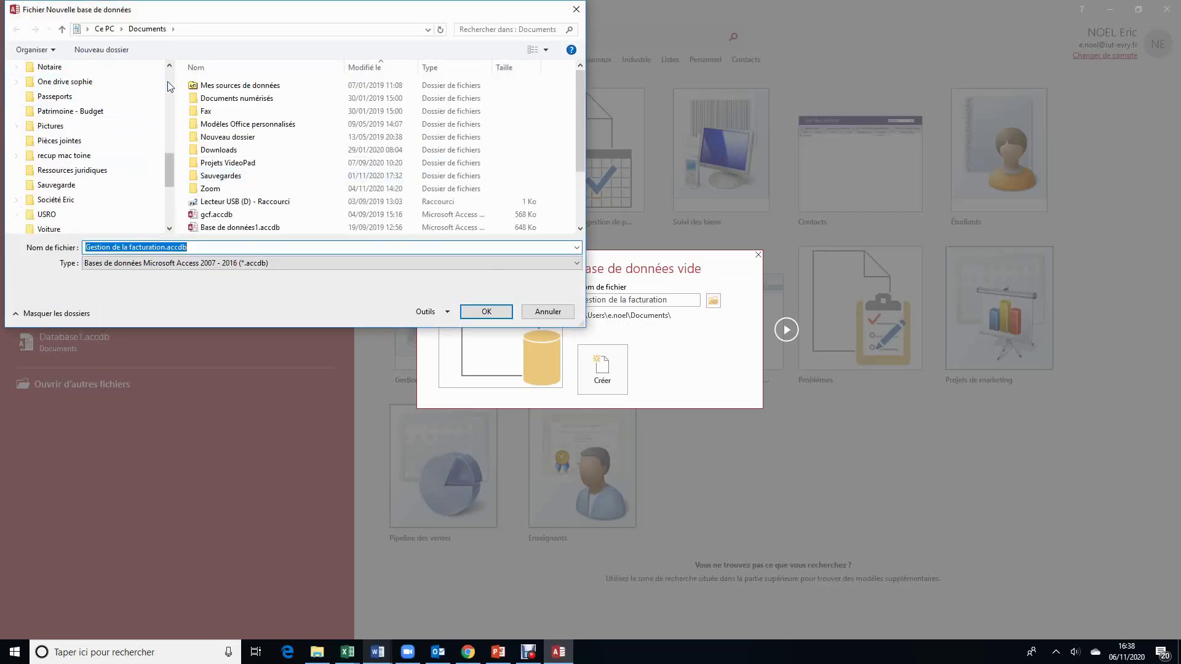
pyautogui.click(167, 86)
pyautogui.click(62, 126)
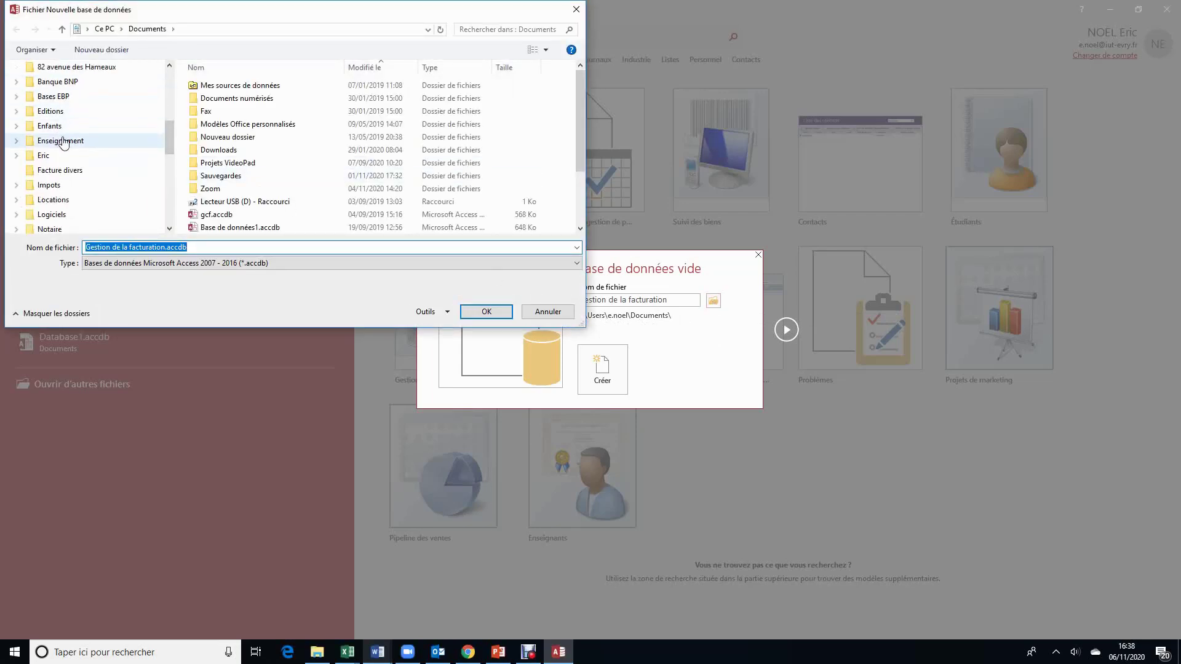
pyautogui.doubleClick(223, 138)
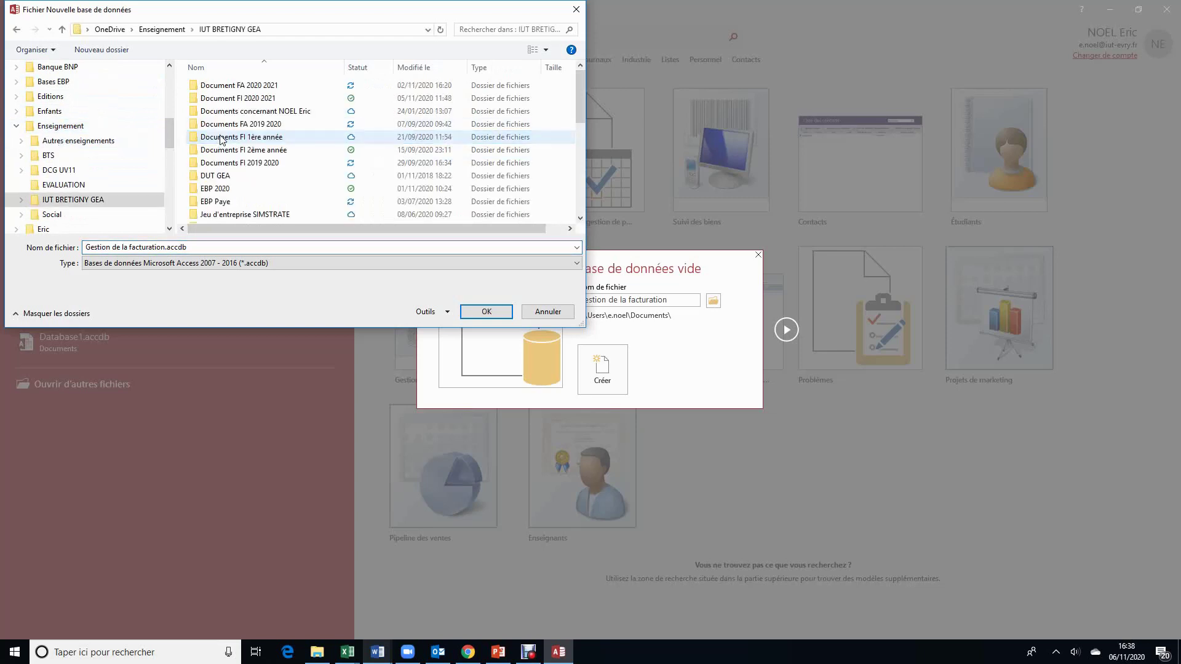
pyautogui.click(582, 194)
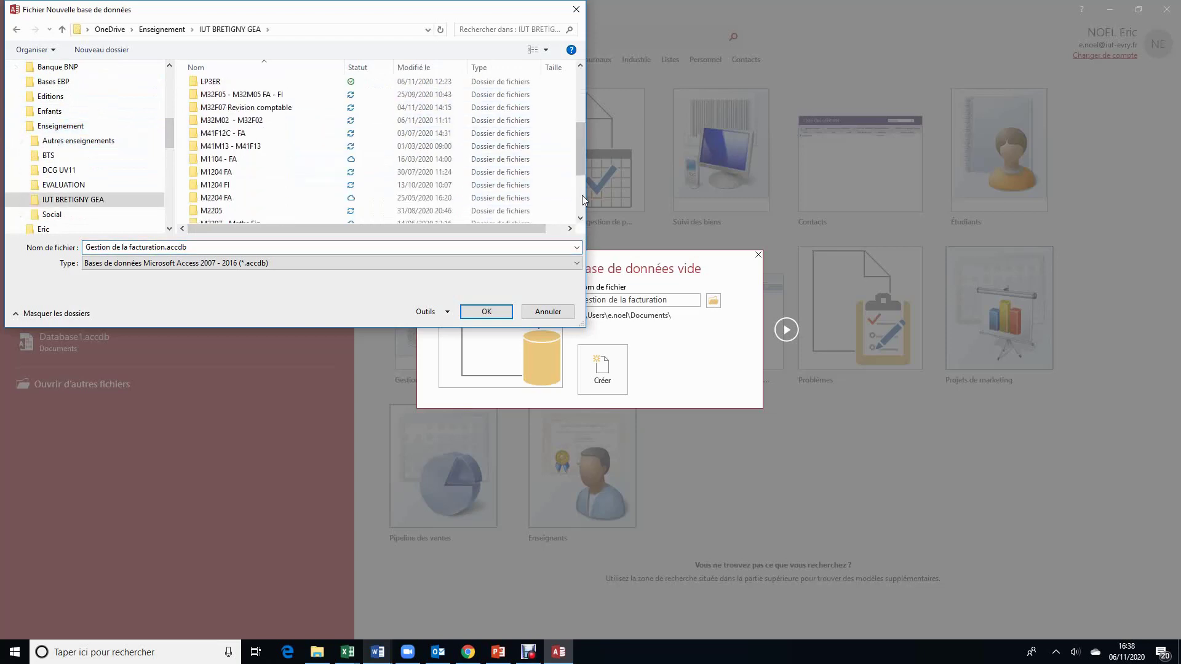
pyautogui.scroll(-3, 265, 181)
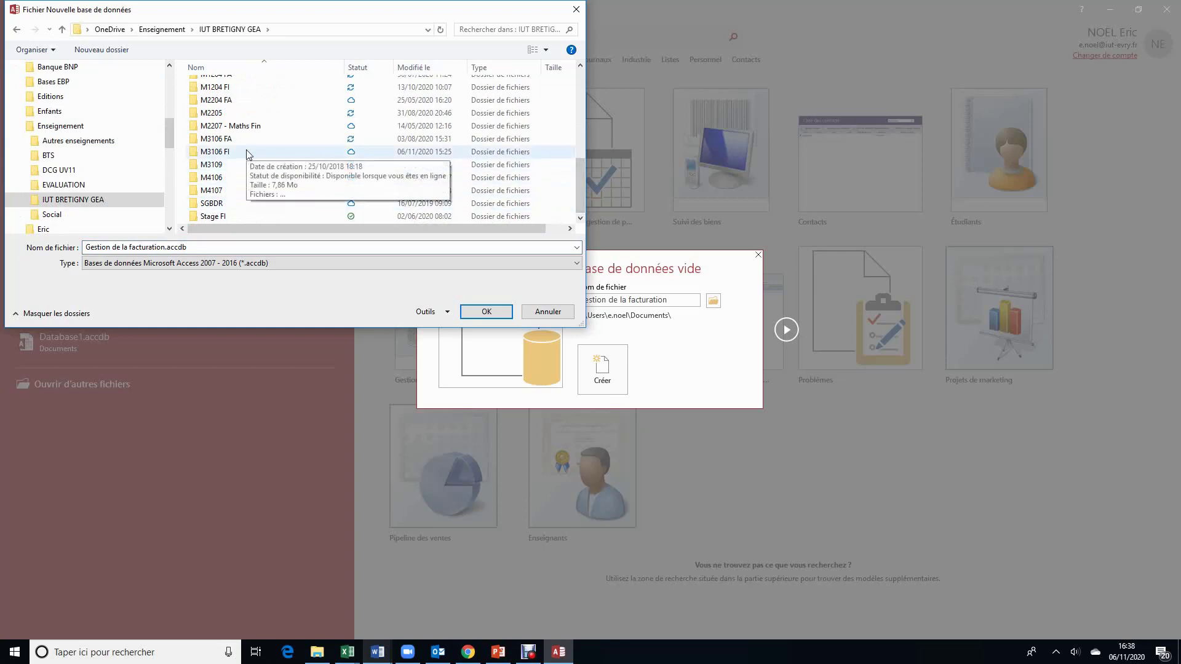
pyautogui.click(580, 66)
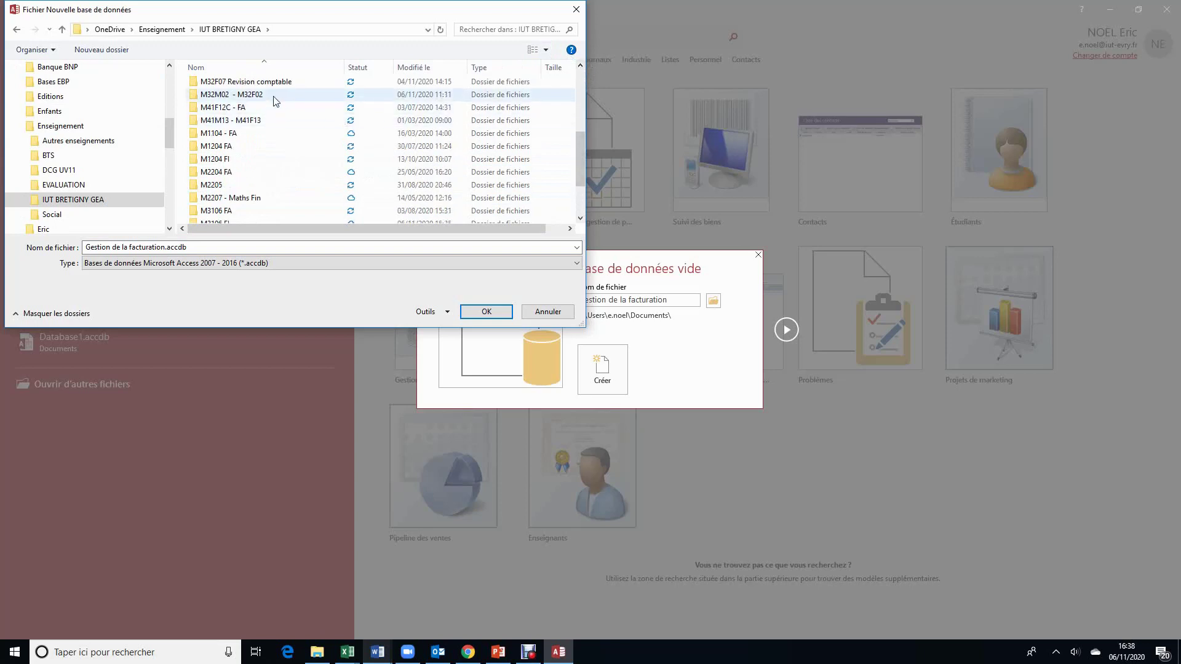
pyautogui.doubleClick(273, 96)
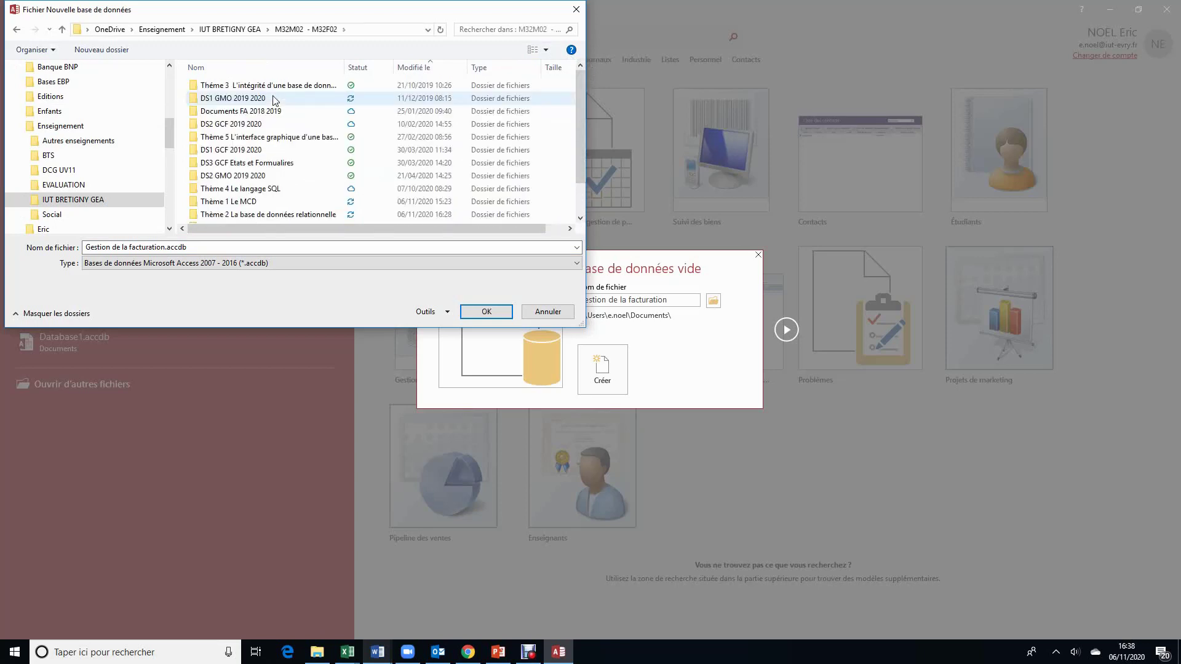
pyautogui.doubleClick(282, 215)
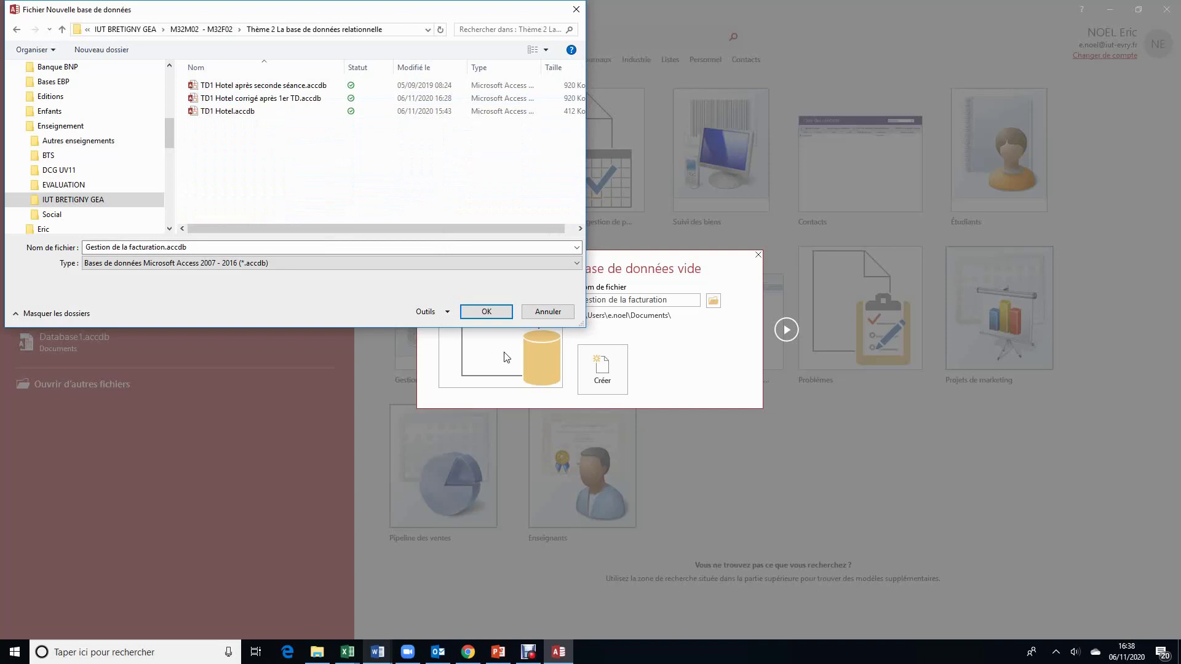
pyautogui.click(487, 311)
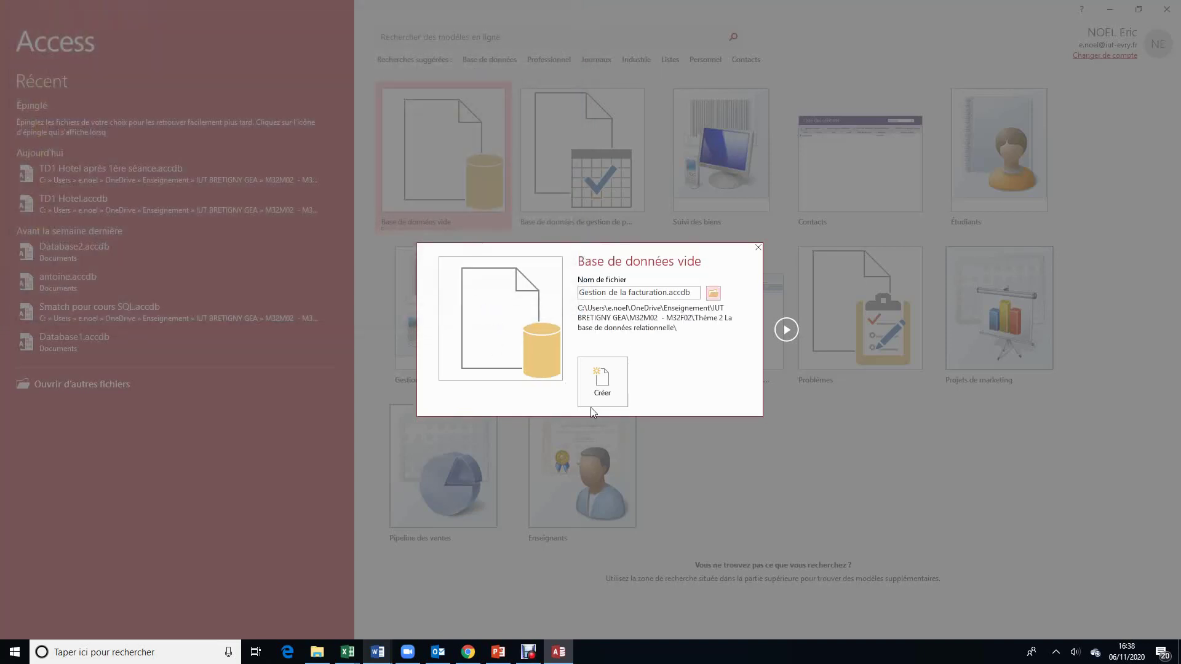
# Step: Create the Gestion de la facturation database and close the default Table1 without saving
pyautogui.click(616, 390)
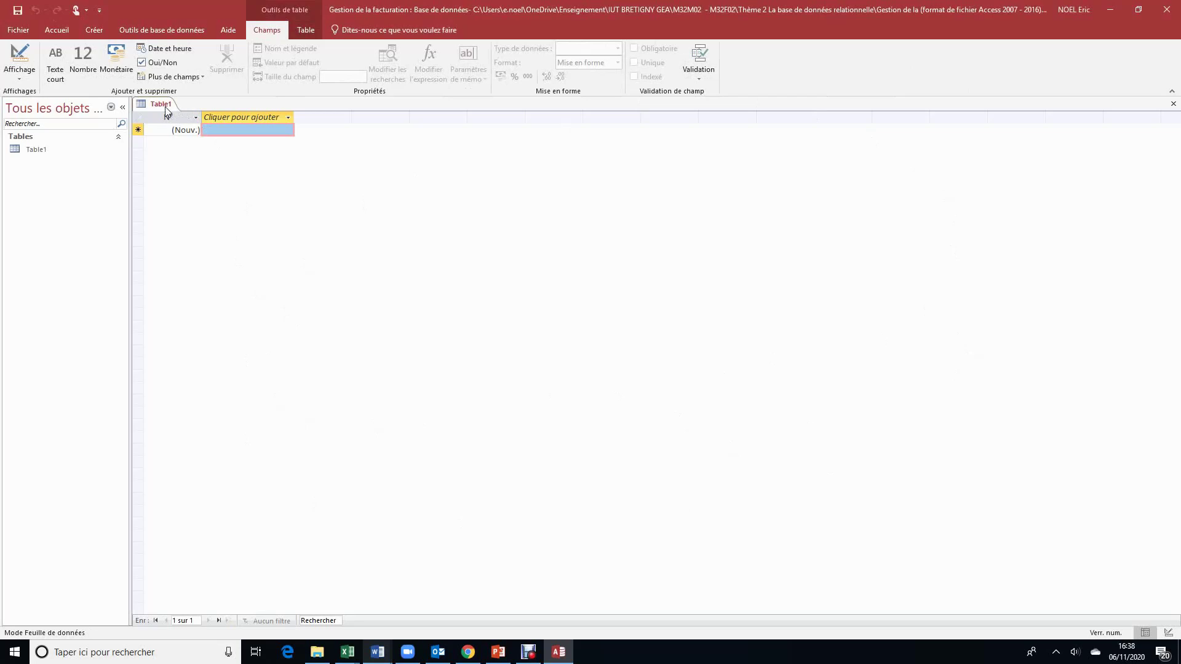
pyautogui.click(1173, 104)
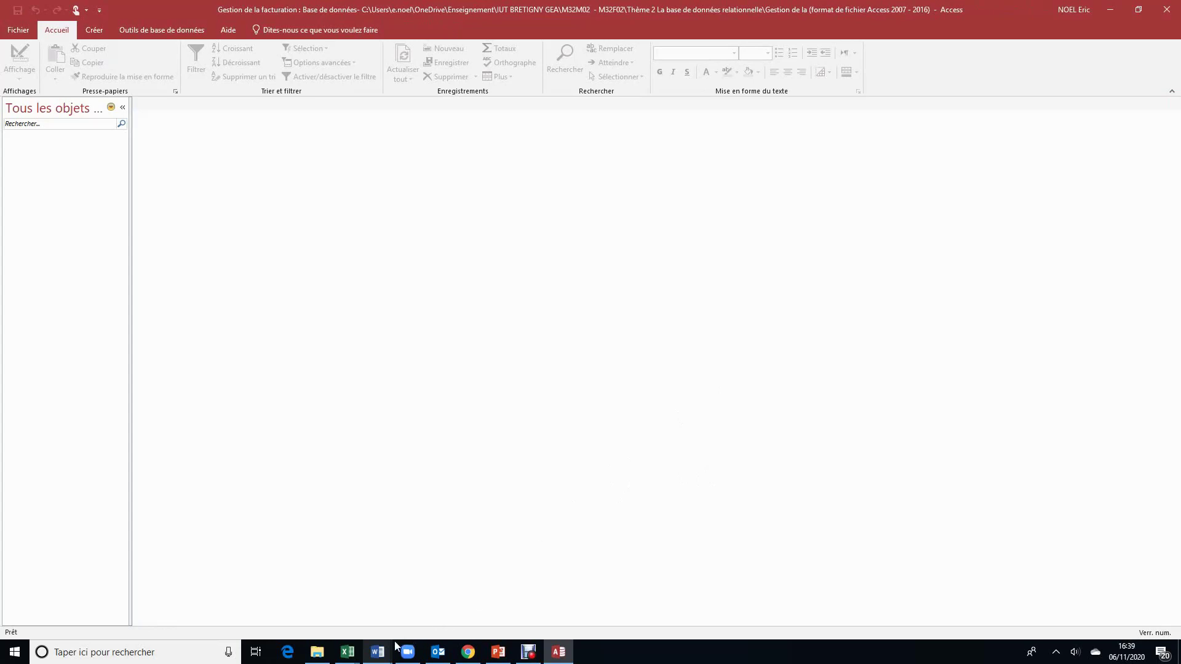
# Step: Review the Word schema of CLIENT, FACTURE, PRODUIT and CONCERNER, then return to Access's creation commands
pyautogui.moveTo(379, 653)
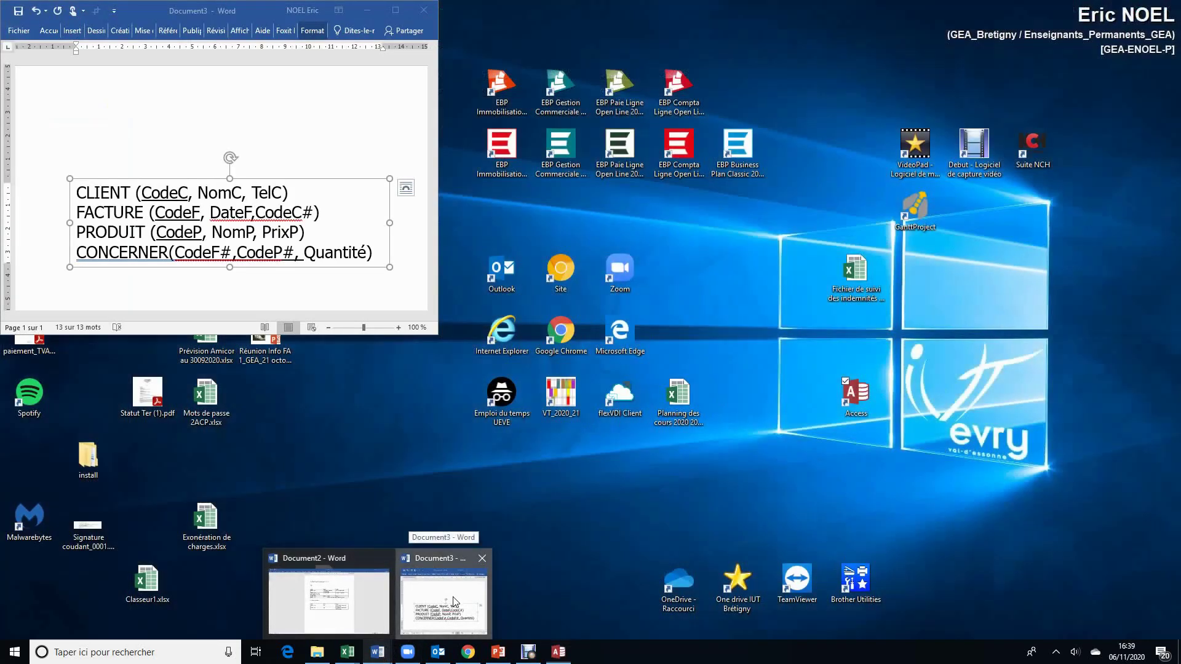
pyautogui.click(455, 601)
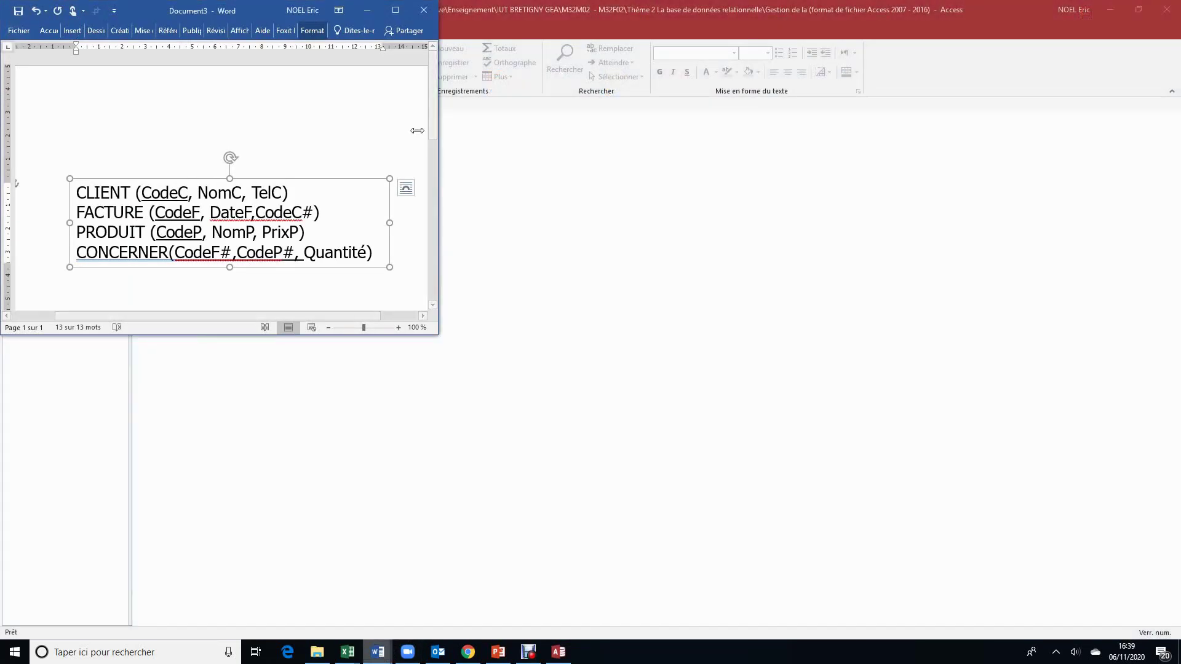
pyautogui.moveTo(267, 7); pyautogui.dragTo(926, 138)
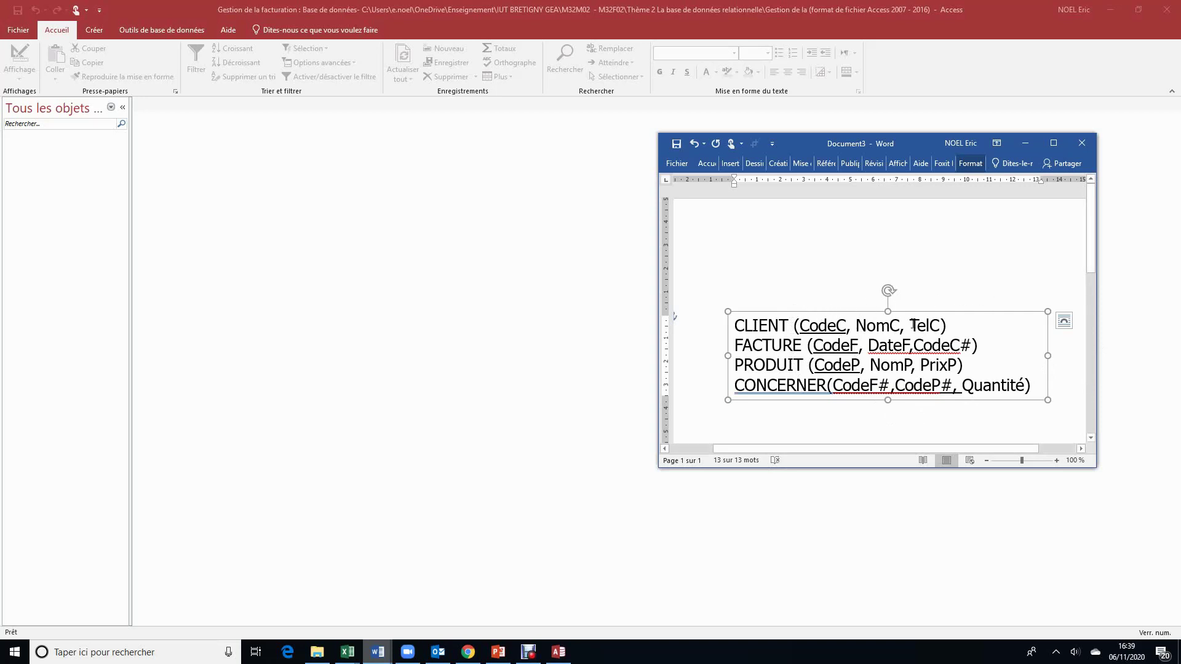
pyautogui.click(99, 35)
pyautogui.click(98, 36)
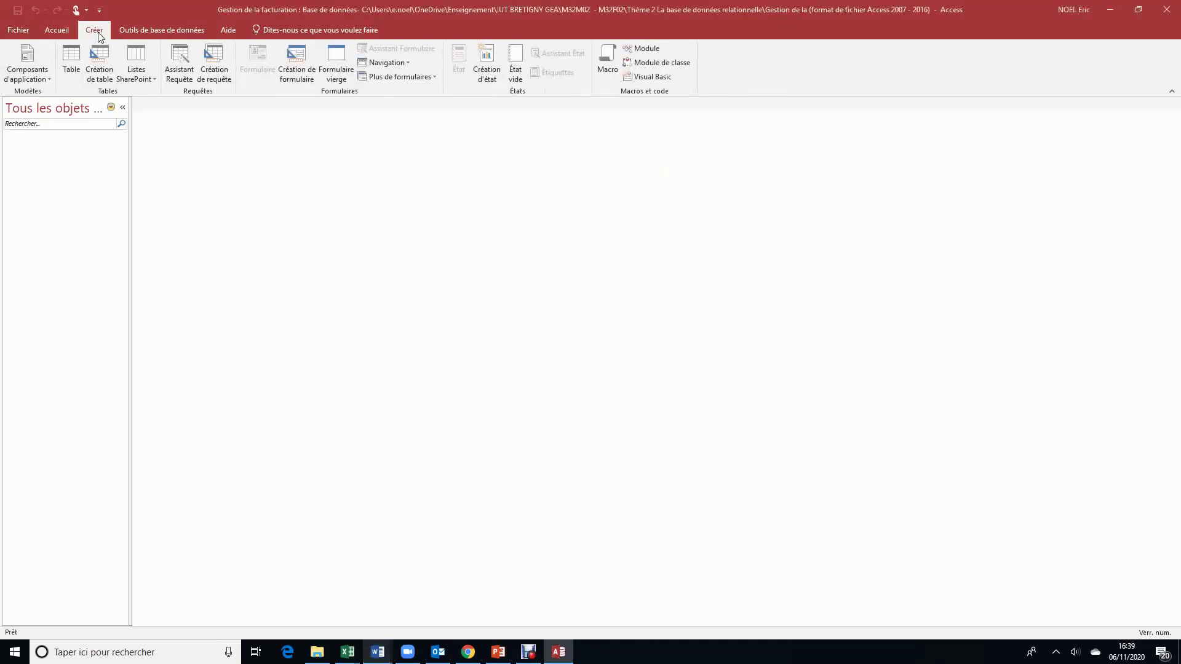
# Step: Create a new table in design view and enter CLIENT as its name
pyautogui.click(71, 66)
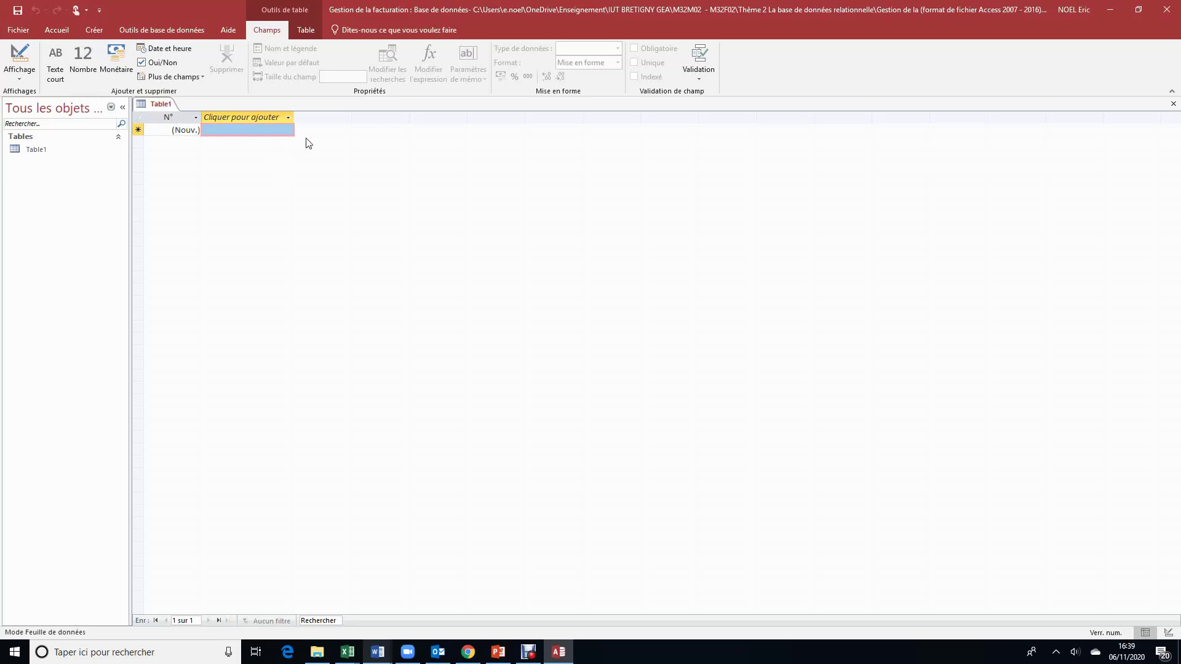
pyautogui.click(22, 79)
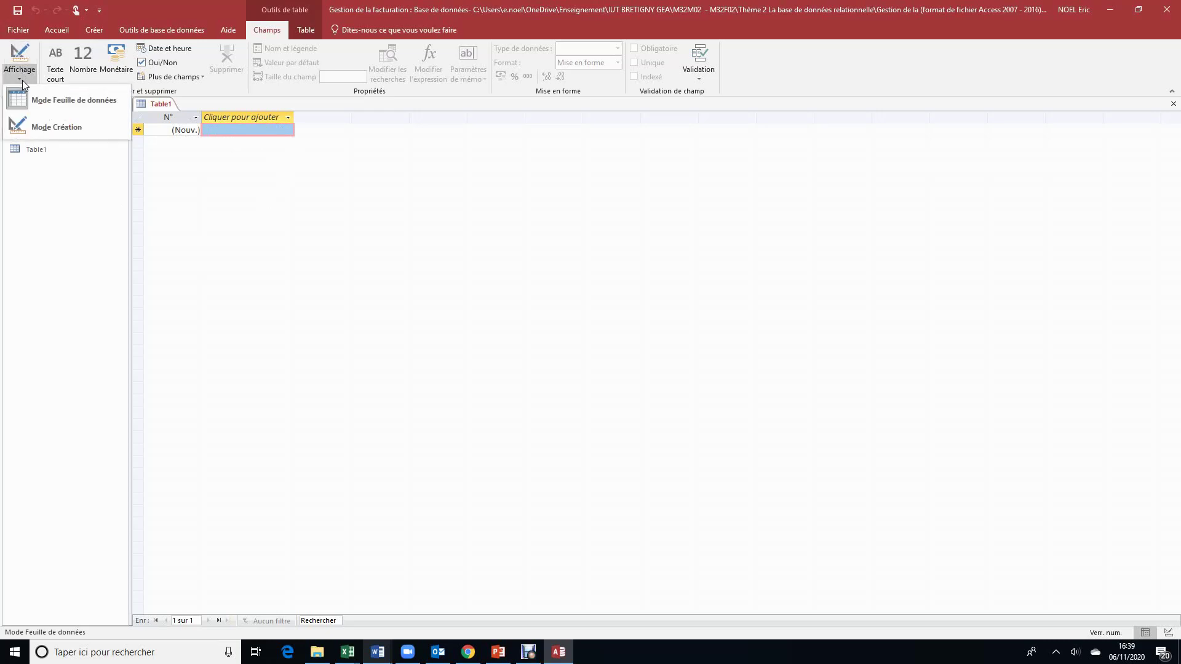
pyautogui.click(42, 124)
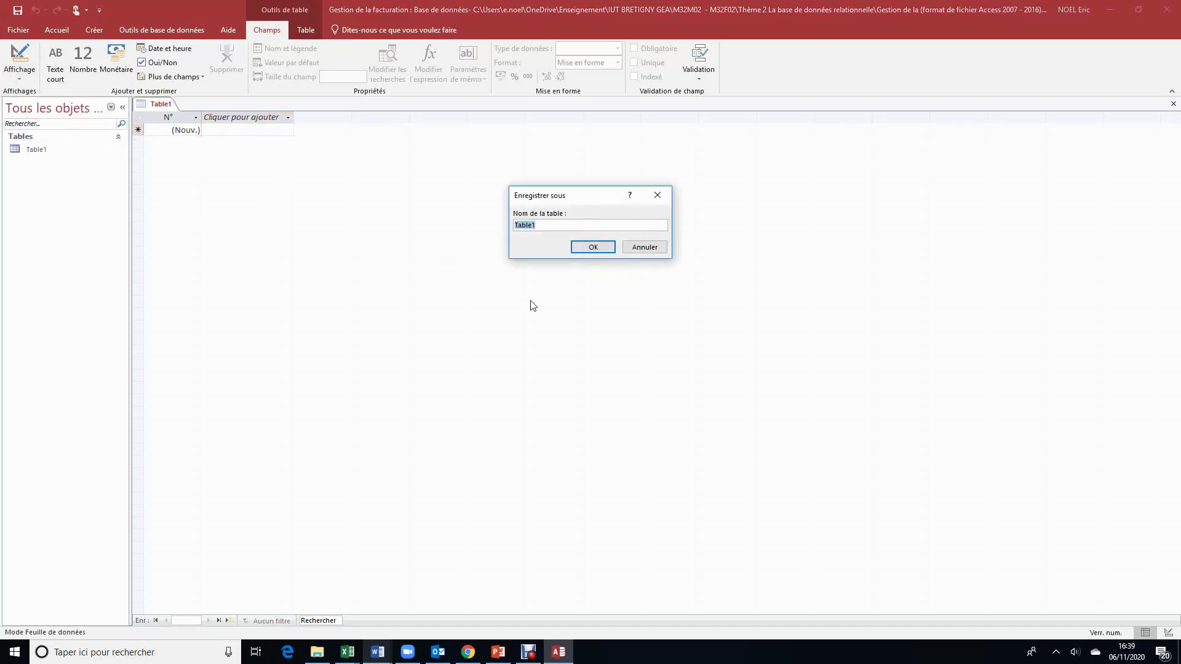
pyautogui.press('capslock')
pyautogui.write('CLIENT')
# Step: Save the table as CLIENT, then recheck the Word schema and minimize Word
pyautogui.click(599, 246)
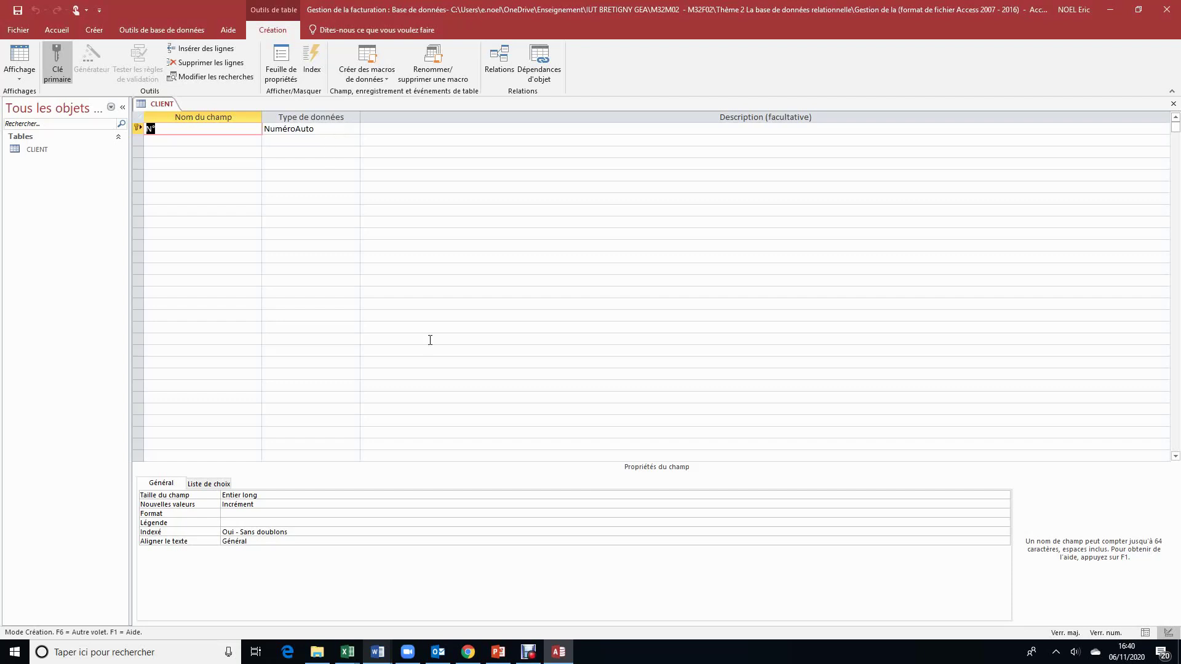
pyautogui.moveTo(379, 656)
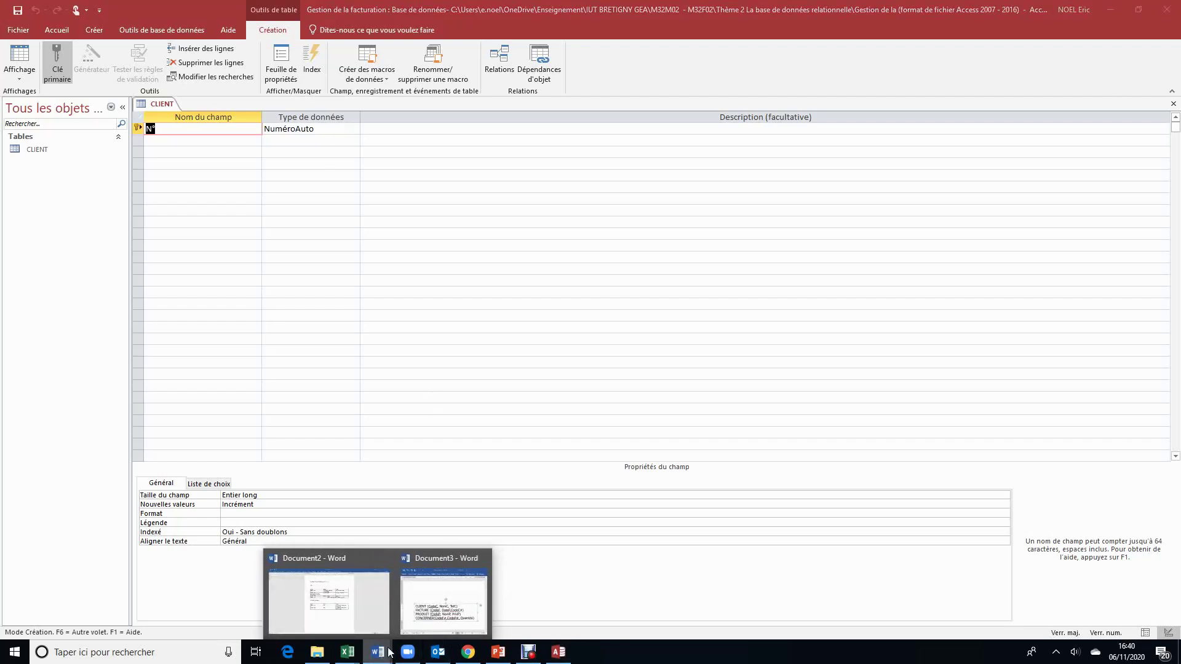
pyautogui.click(444, 599)
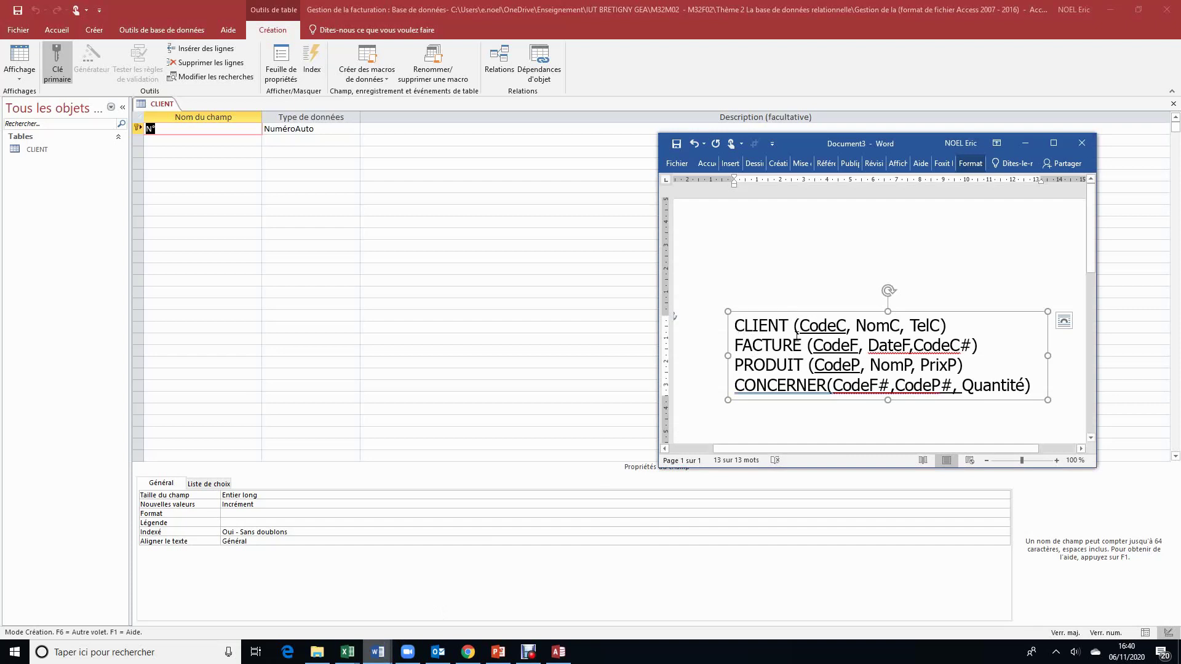
pyautogui.click(1025, 144)
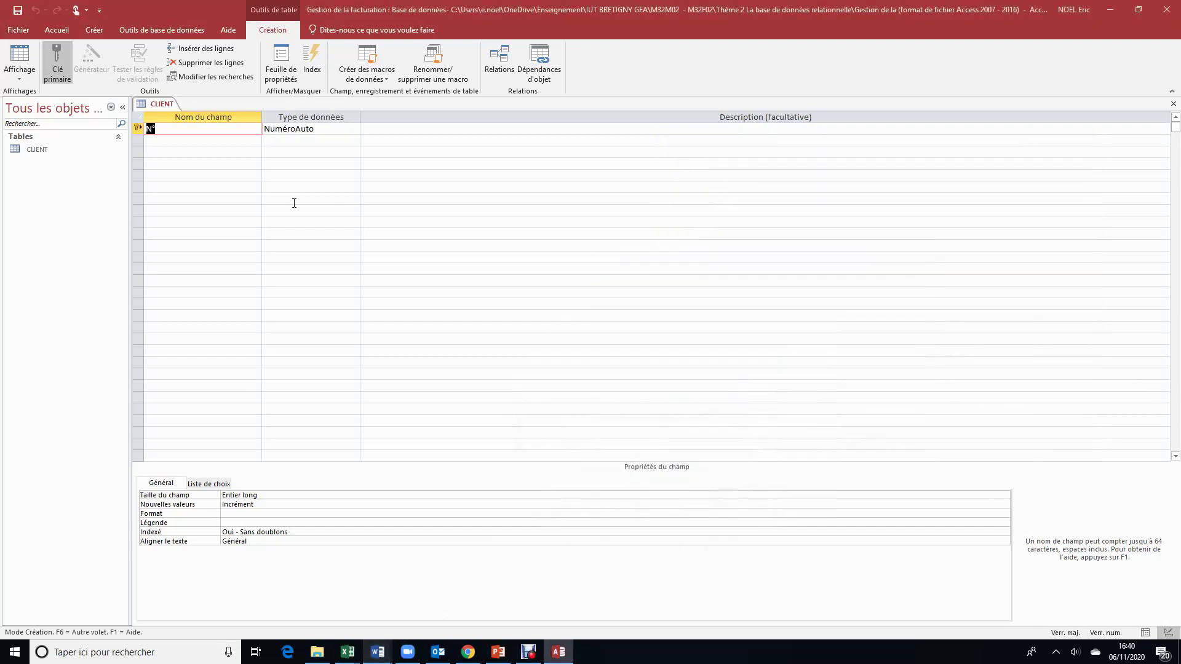
# Step: Name the first CLIENT field CodeC with data type Texte court
pyautogui.write('ccODE')
pyautogui.press('BackSpace')
pyautogui.press('BackSpace')
pyautogui.press('BackSpace')
pyautogui.press('BackSpace')
pyautogui.write('C')
pyautogui.press('capslock')
pyautogui.write('odeC')
pyautogui.click(333, 131)
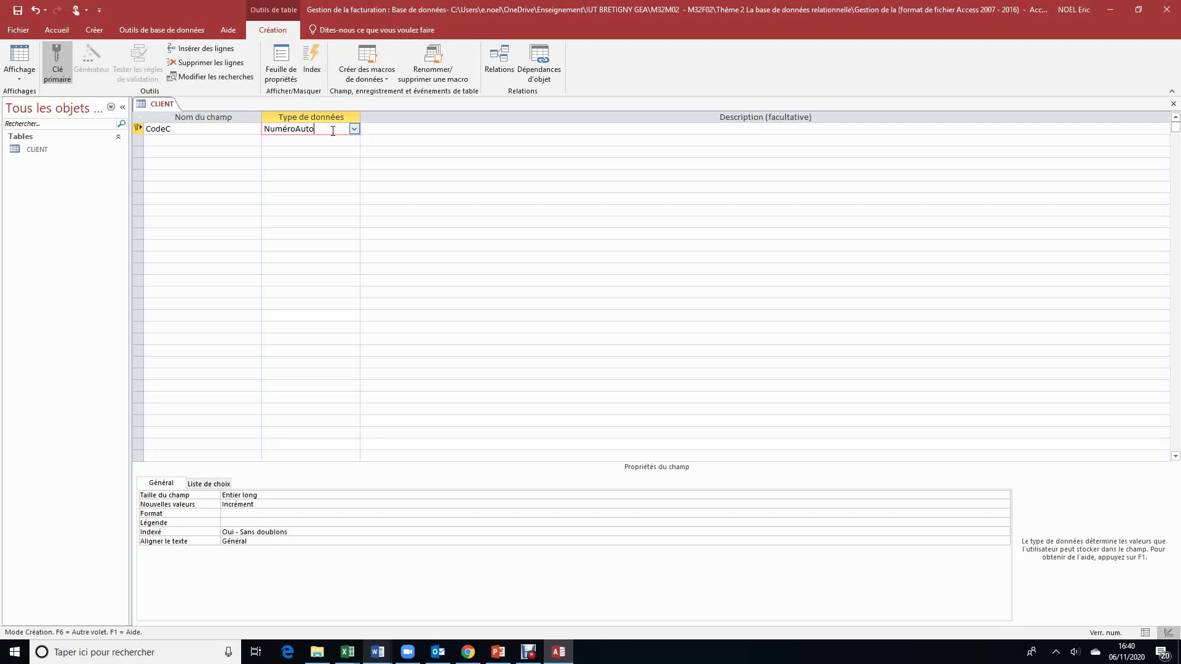
pyautogui.click(356, 130)
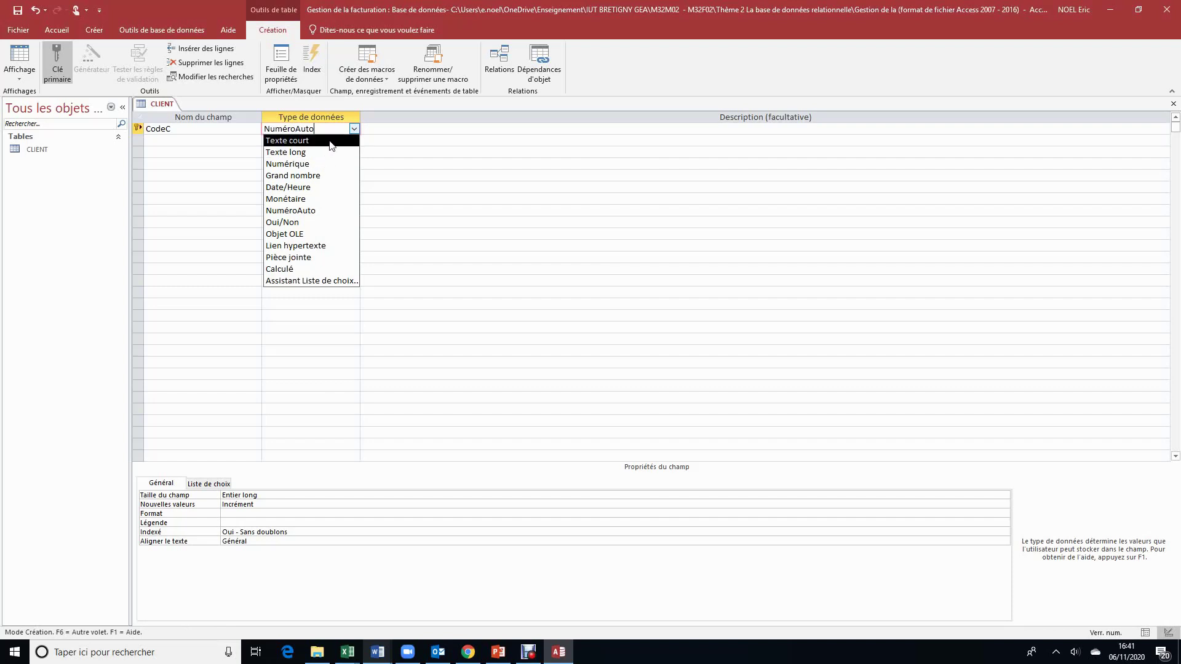
pyautogui.click(331, 141)
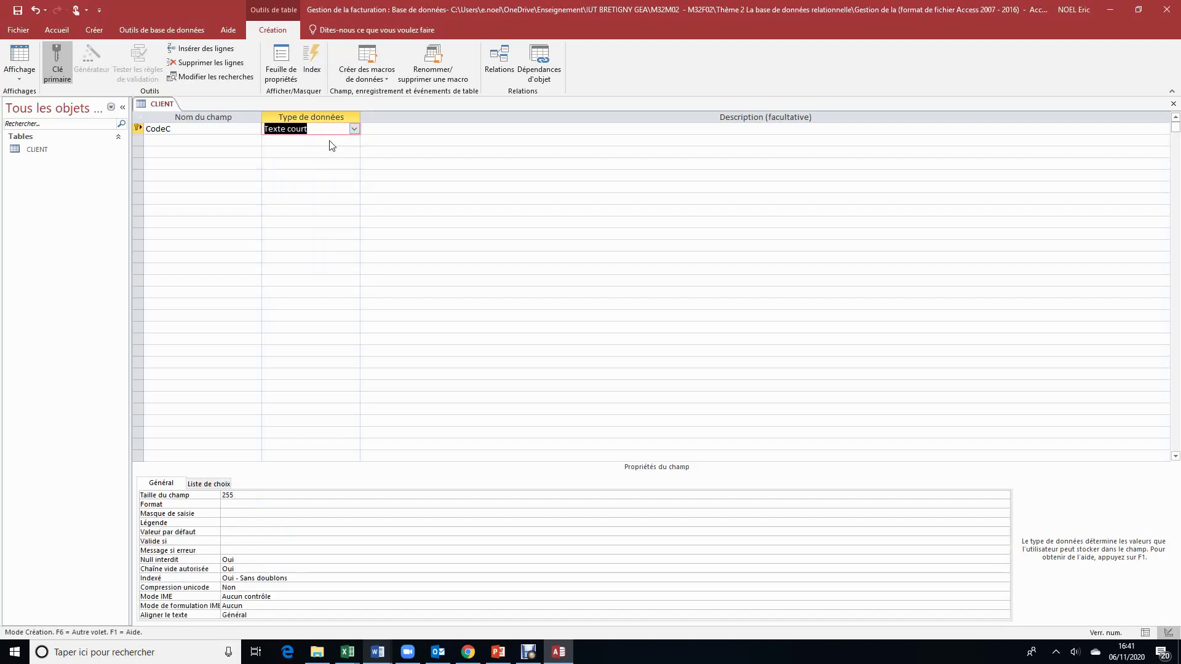
# Step: Reapply Clé primaire so CodeC is the table's primary key
pyautogui.click(166, 139)
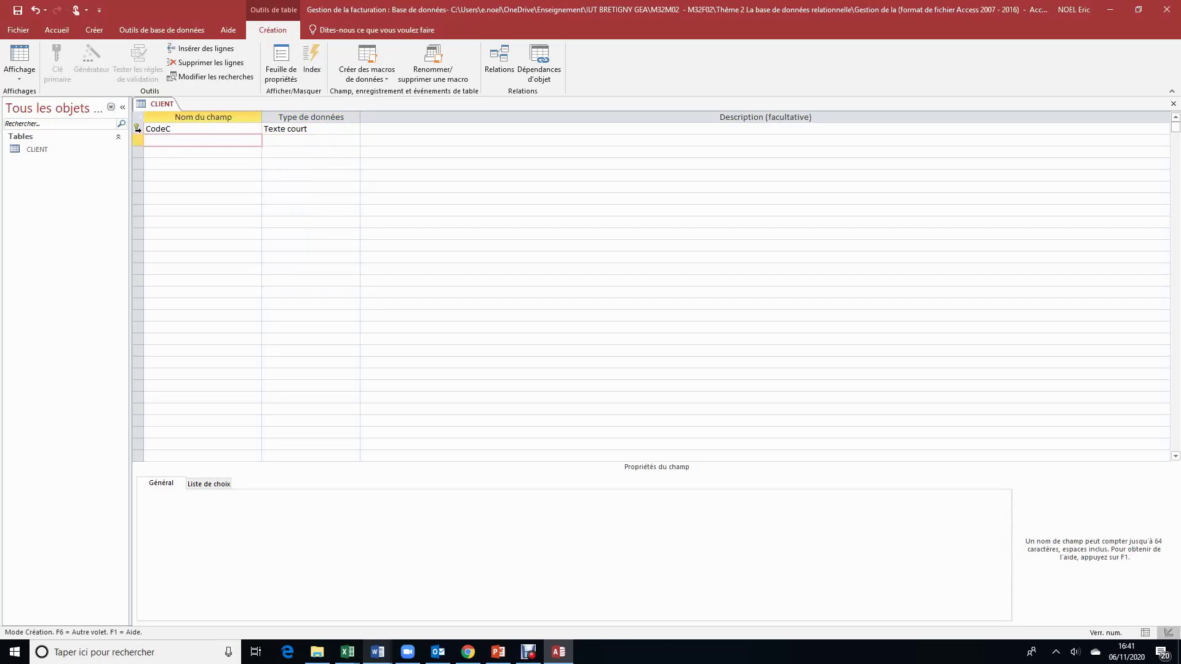
pyautogui.click(138, 129)
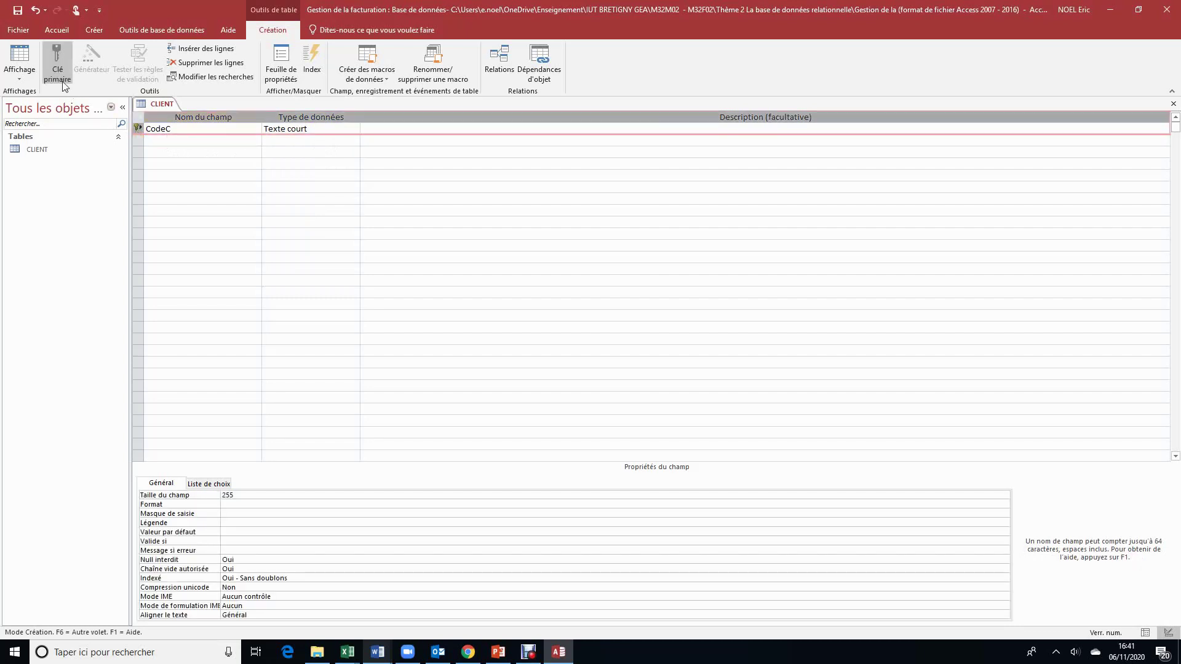
pyautogui.click(59, 60)
pyautogui.click(60, 61)
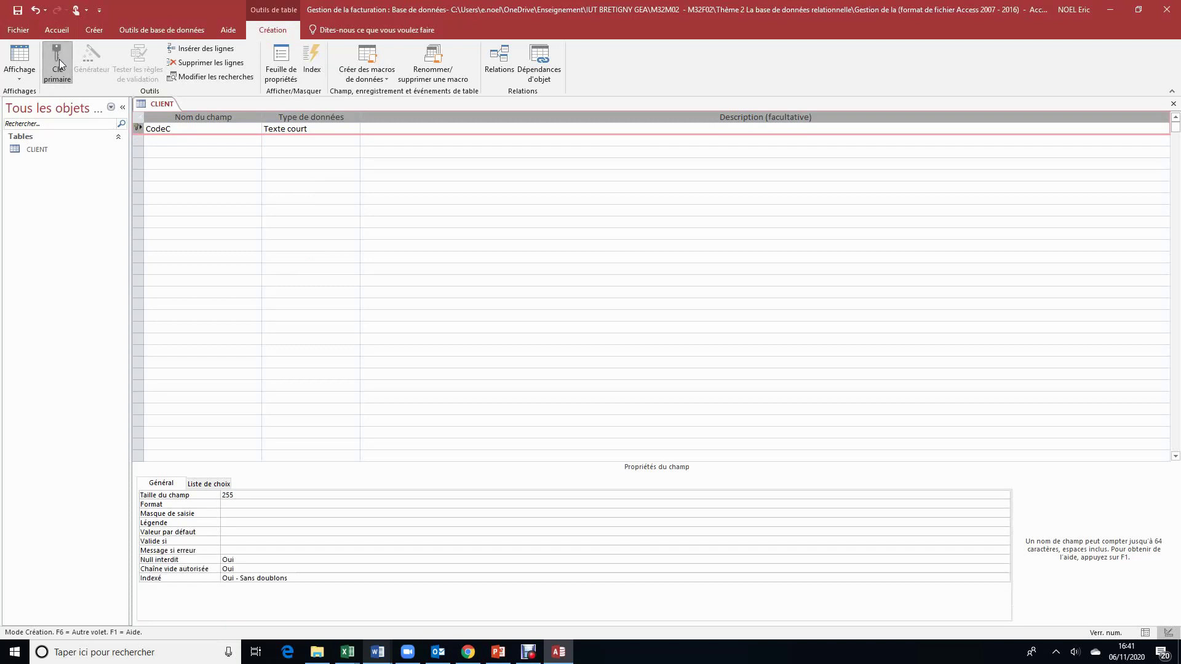
pyautogui.click(162, 139)
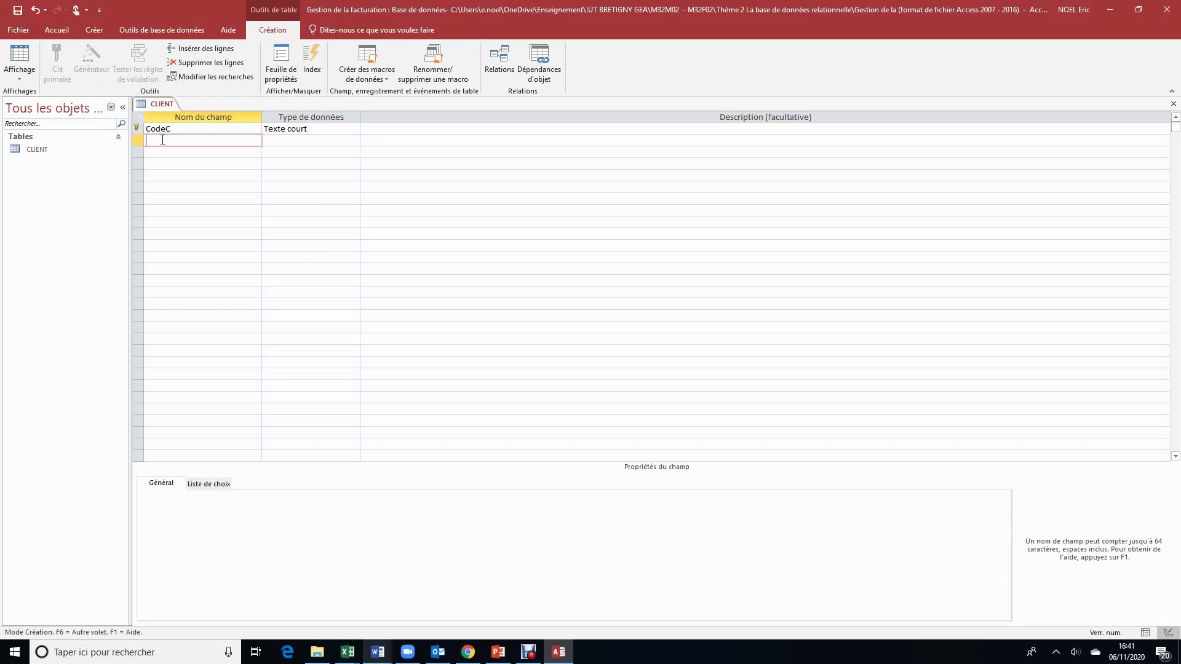
# Step: Add NomC and TelC as Texte court fields below CodeC
pyautogui.write('NomC')
pyautogui.click(342, 141)
pyautogui.click(186, 152)
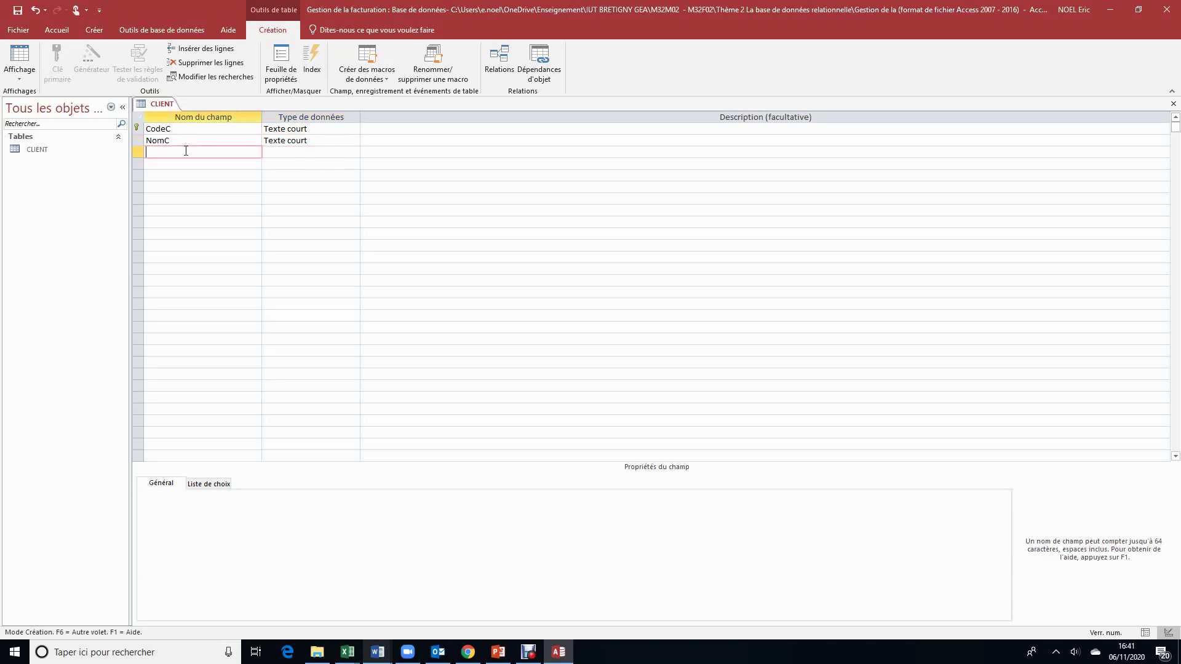
pyautogui.write('TelC')
pyautogui.click(335, 153)
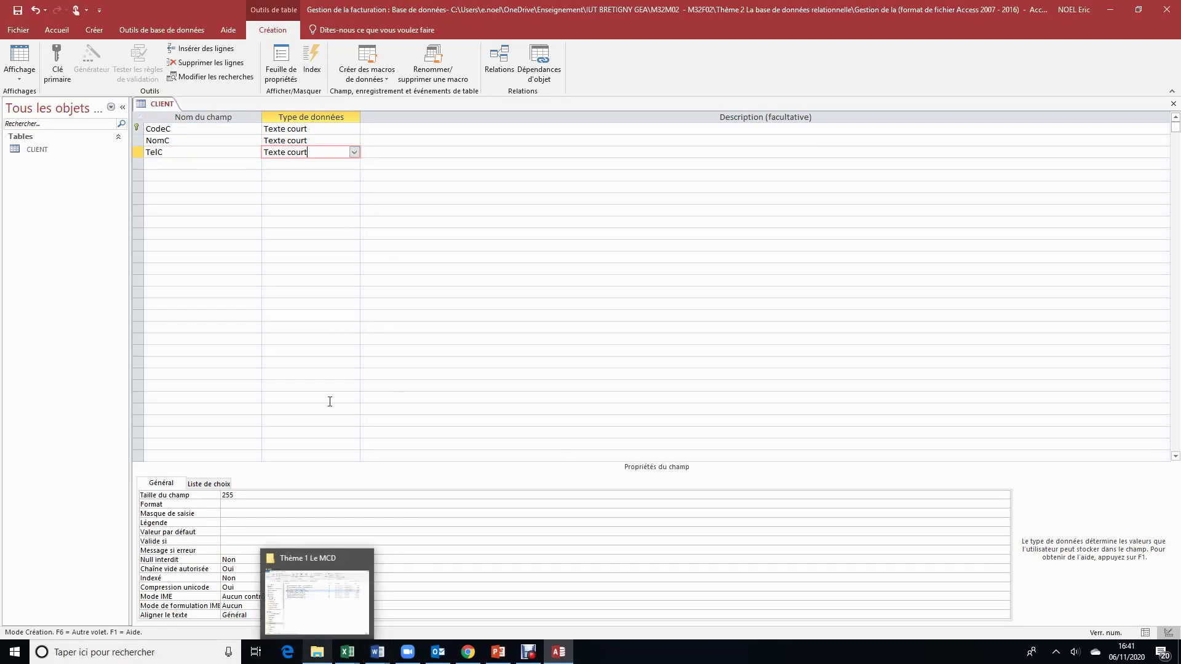
pyautogui.click(246, 513)
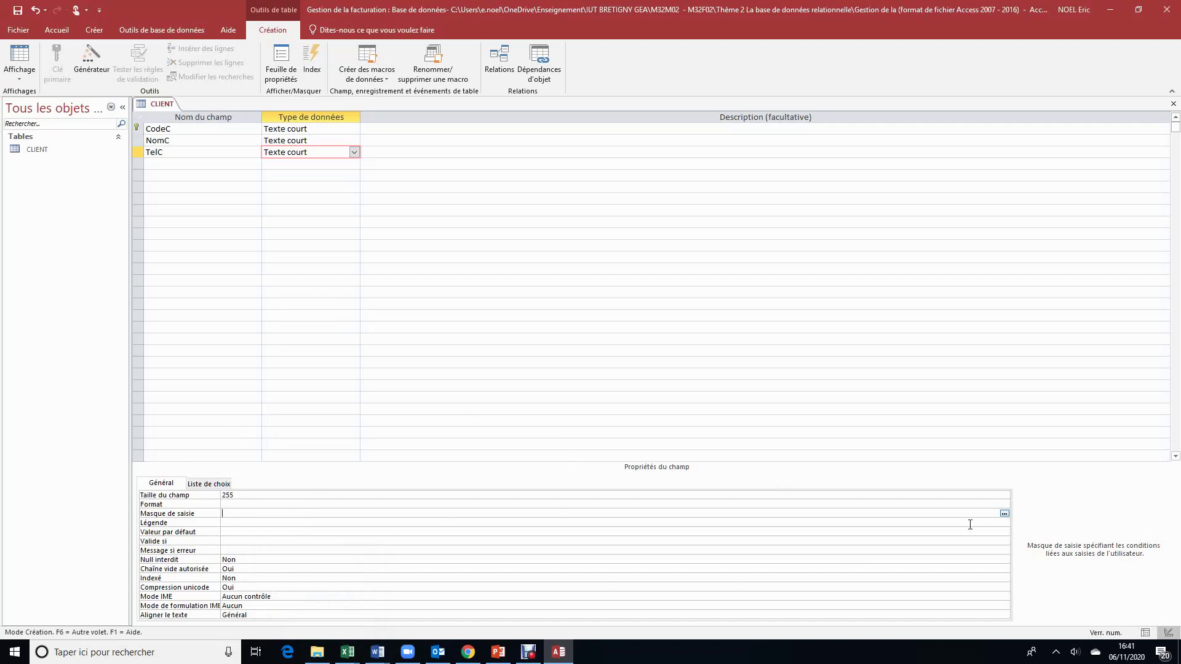
pyautogui.click(1005, 515)
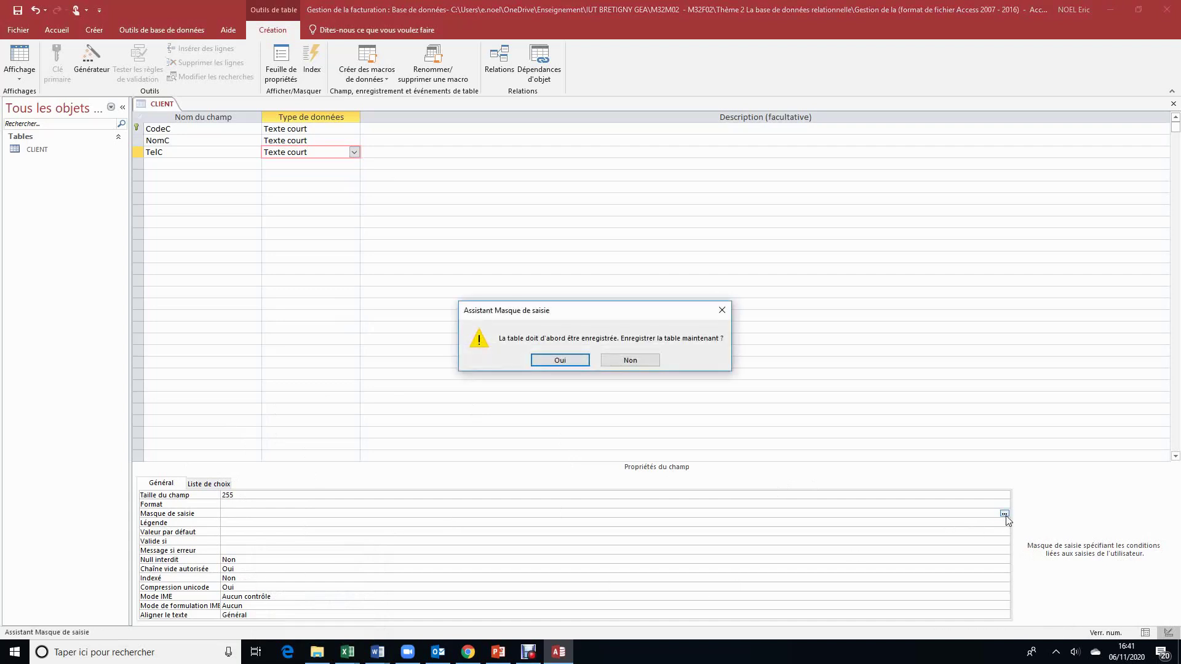
pyautogui.click(560, 361)
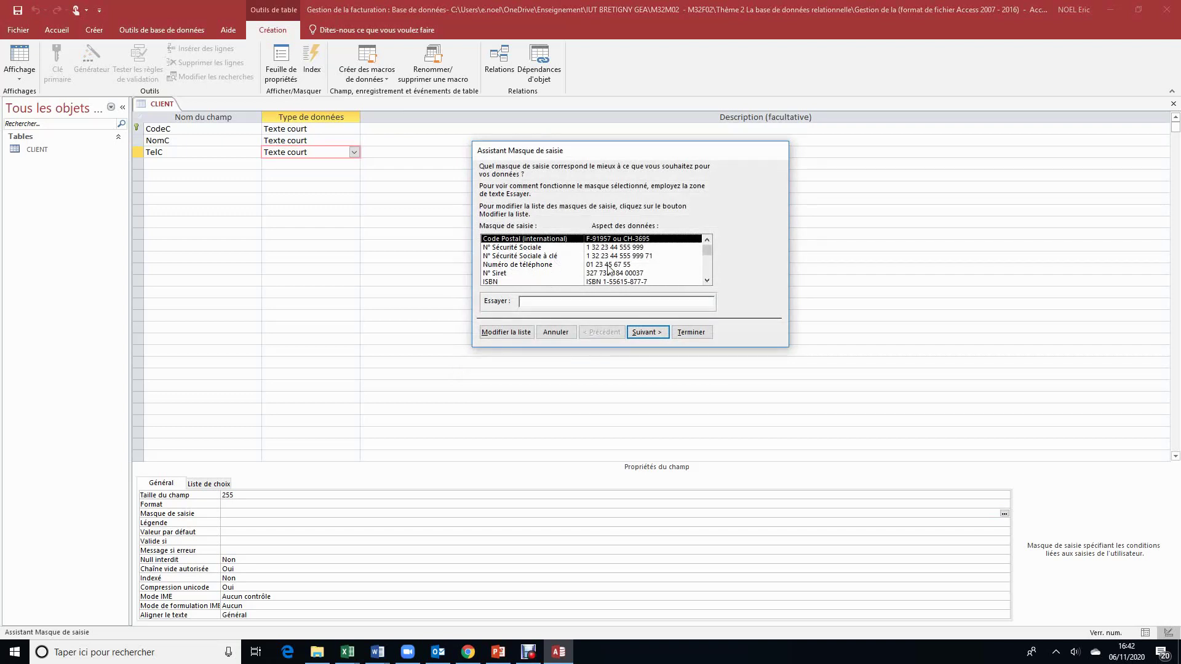
pyautogui.click(609, 266)
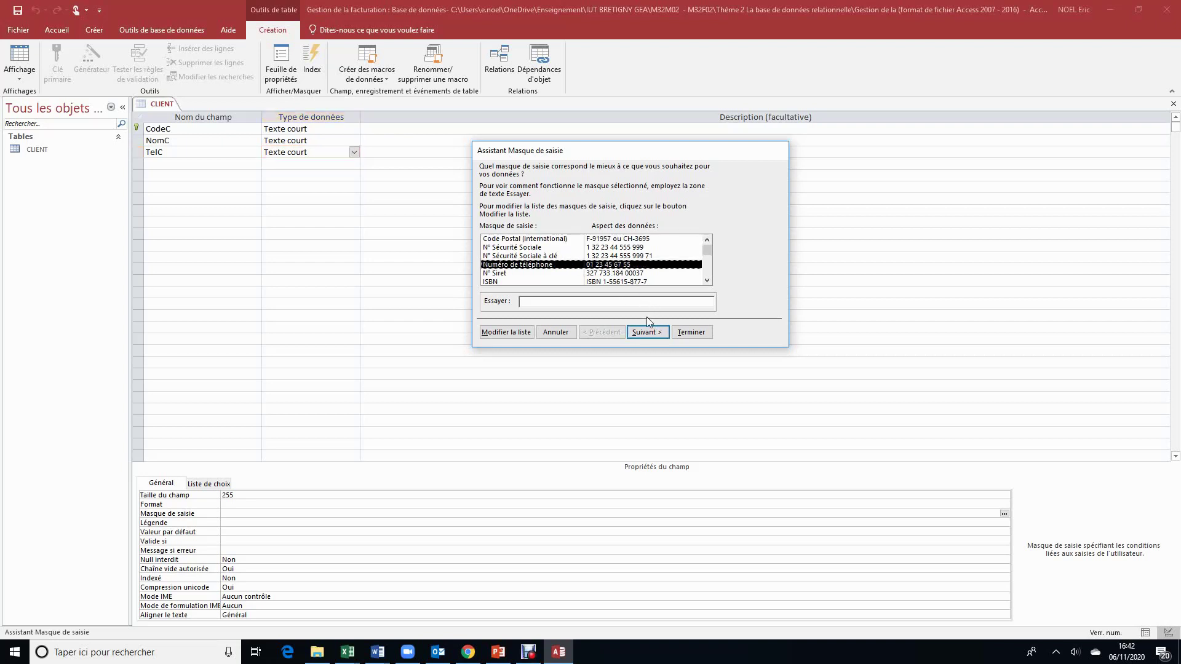
pyautogui.click(652, 338)
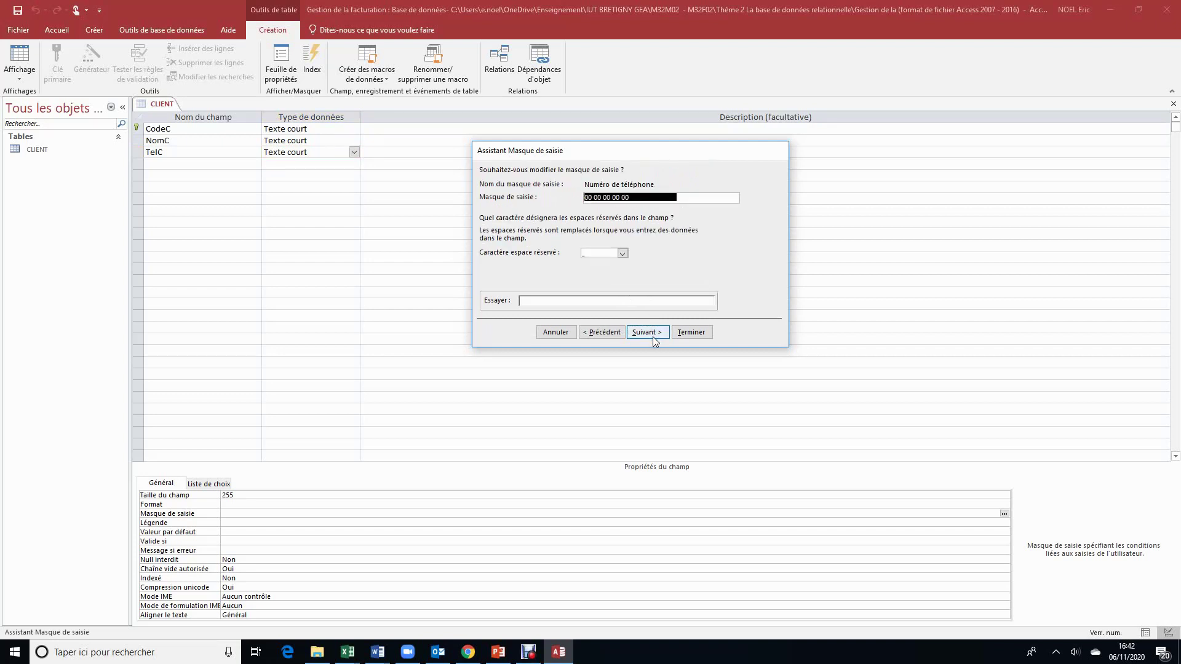
pyautogui.click(526, 301)
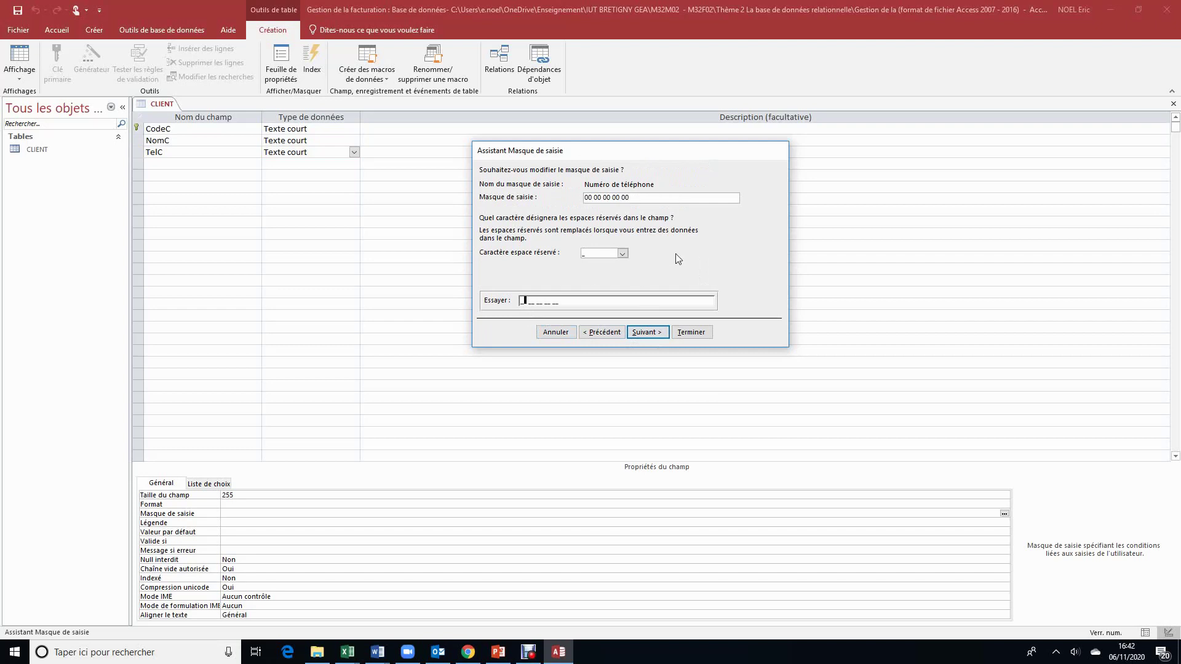
pyautogui.click(658, 336)
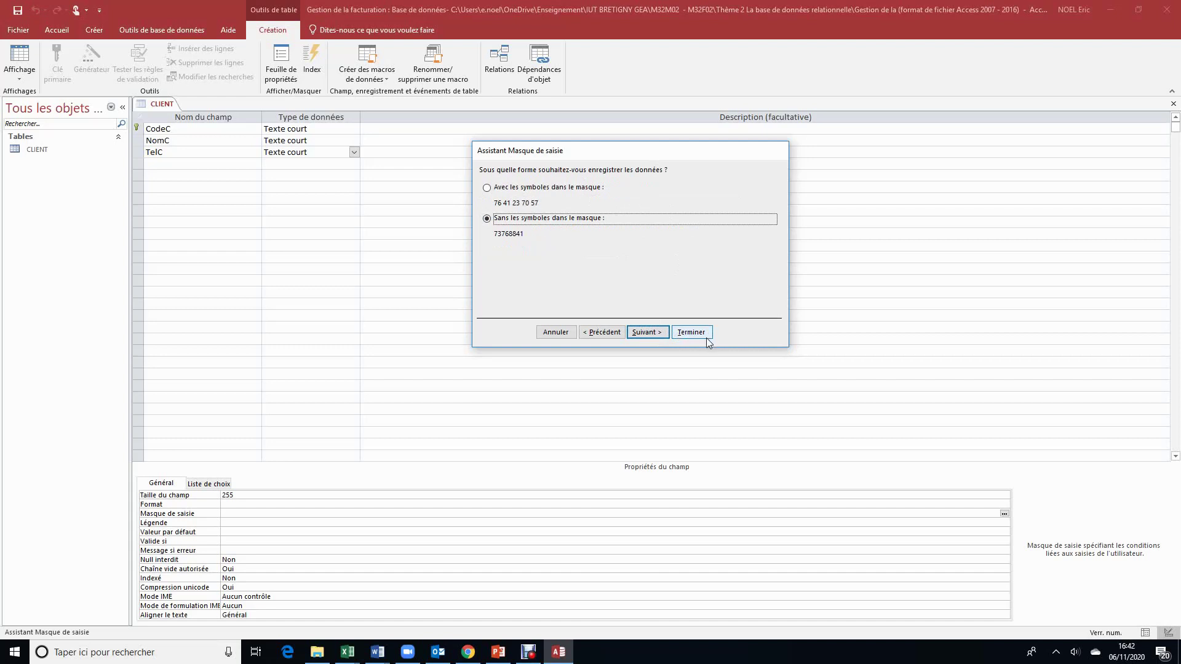
pyautogui.click(690, 333)
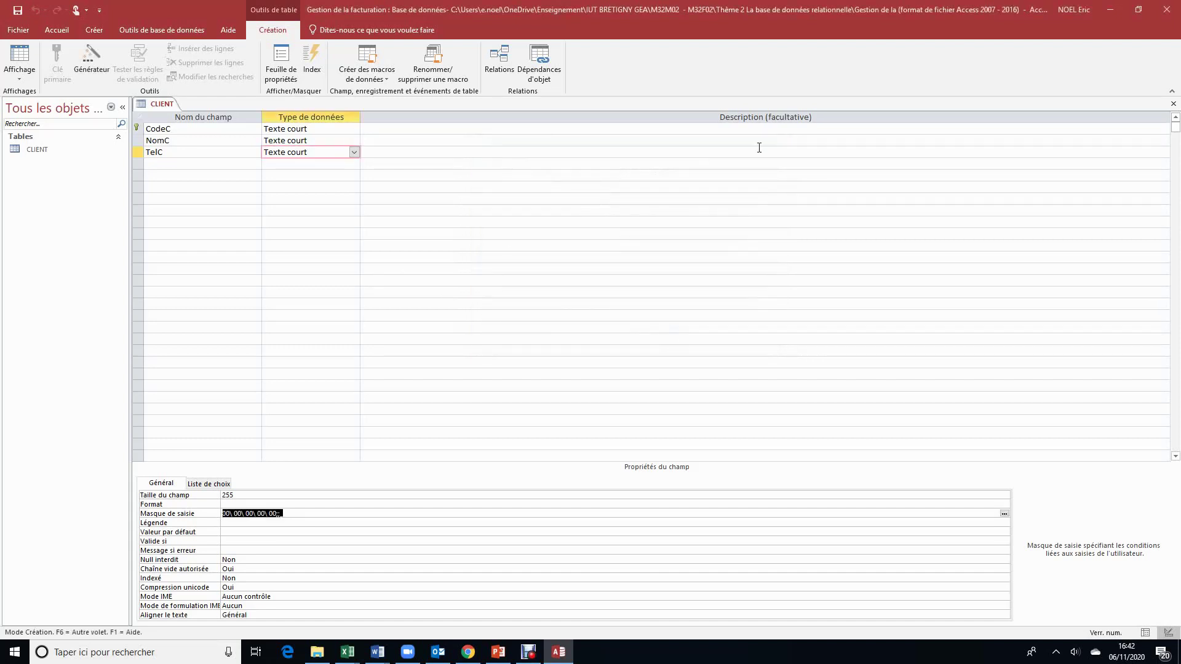
# Step: Save and close the CLIENT table, then create a new blank table
pyautogui.click(1173, 104)
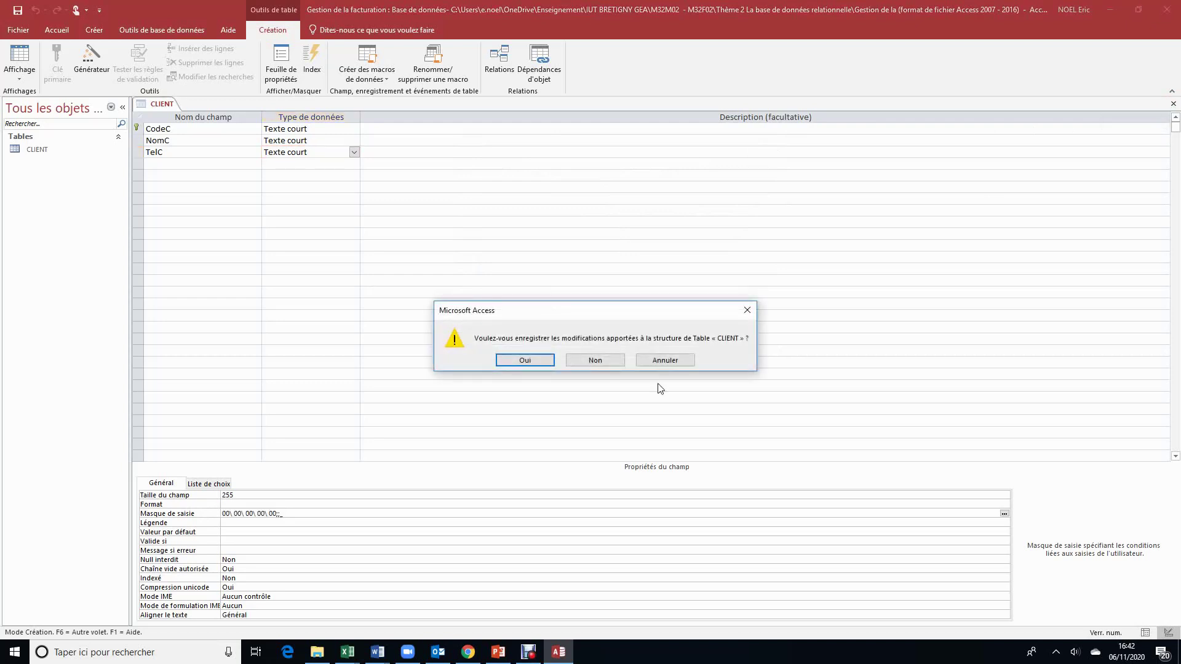
pyautogui.click(538, 360)
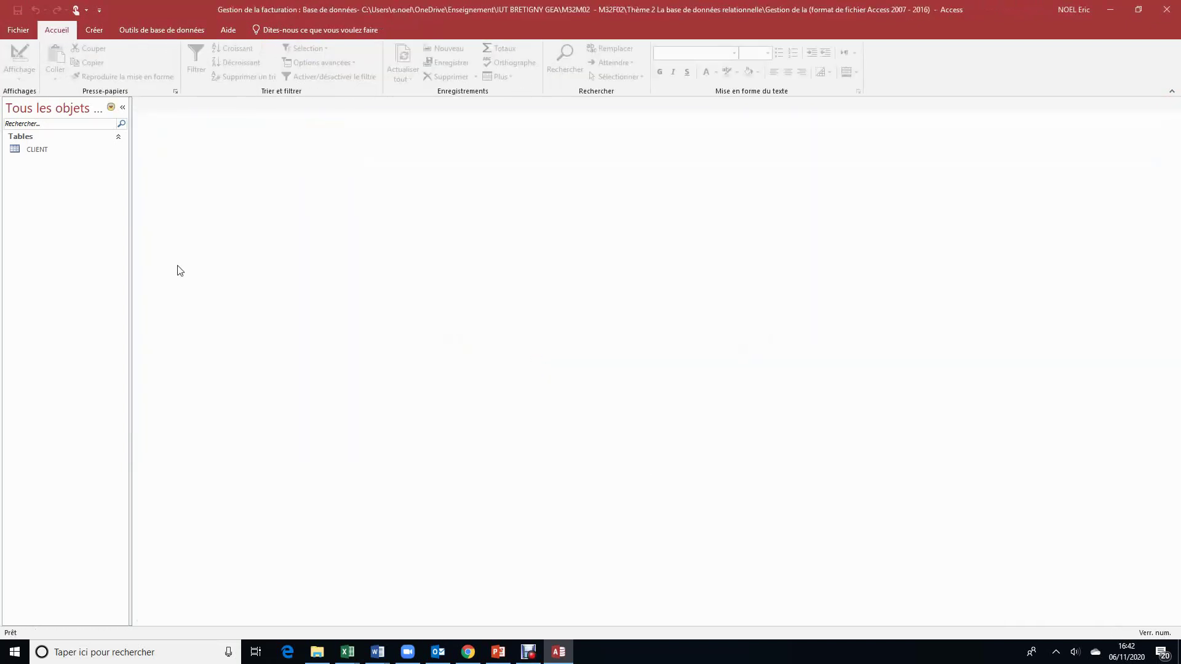
pyautogui.click(93, 32)
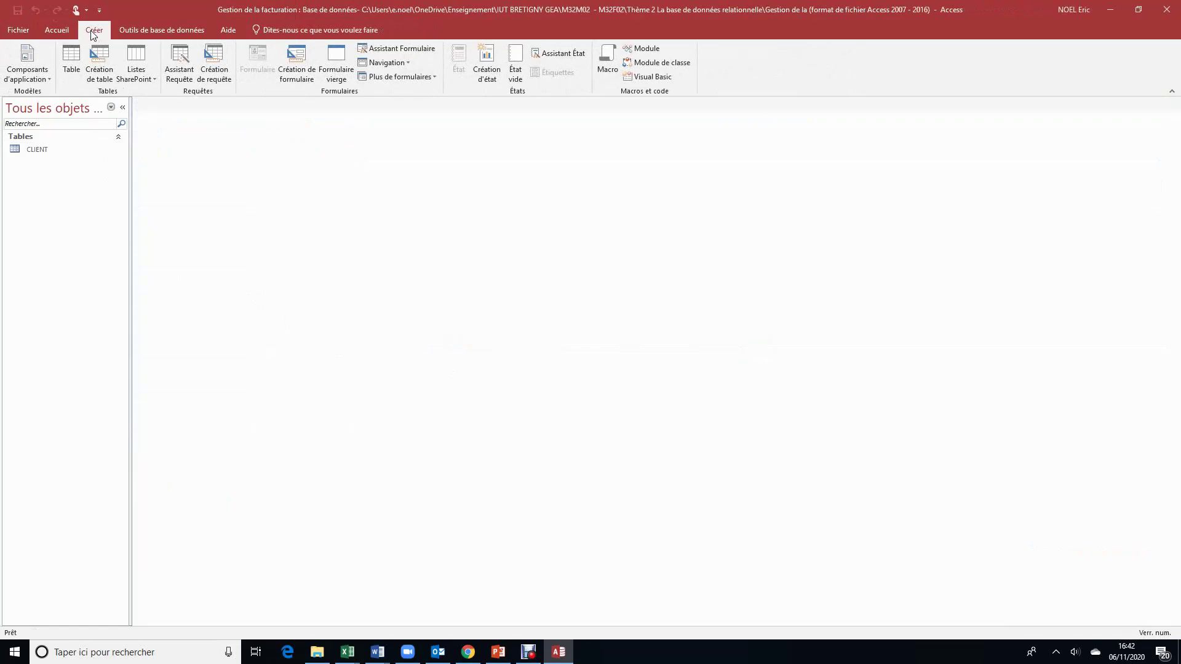
pyautogui.click(76, 58)
pyautogui.moveTo(378, 652)
pyautogui.moveTo(453, 613)
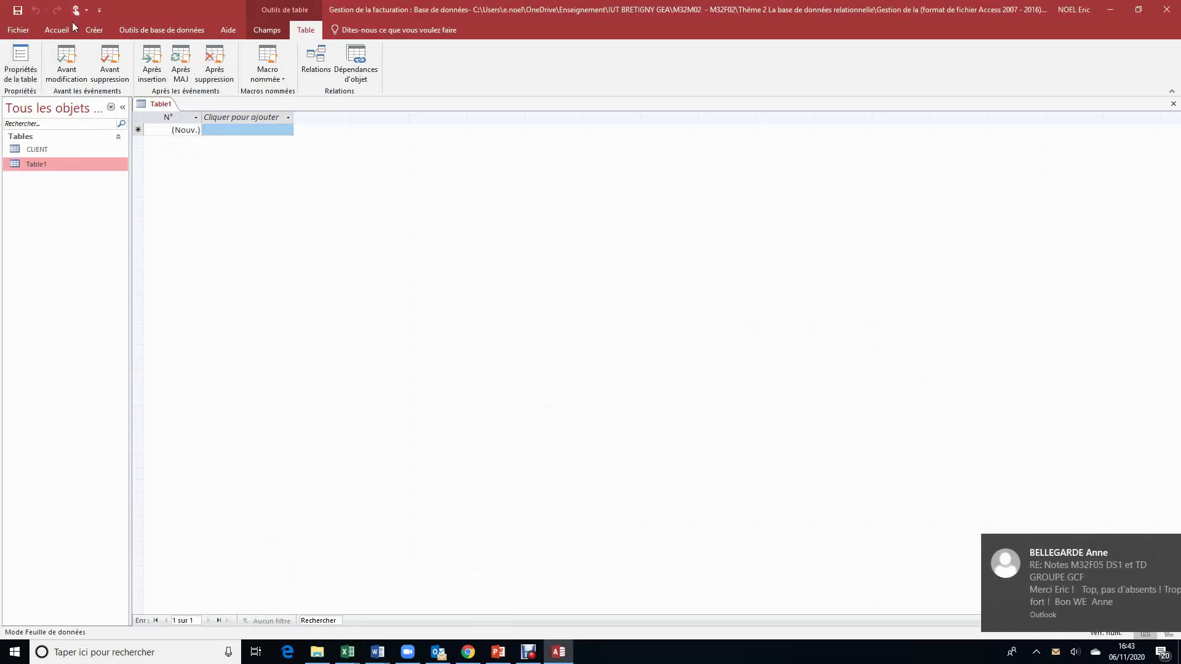
# Step: Dismiss the e-mail notification, close the duplicate Table2 and switch Table1 to design view
pyautogui.click(101, 29)
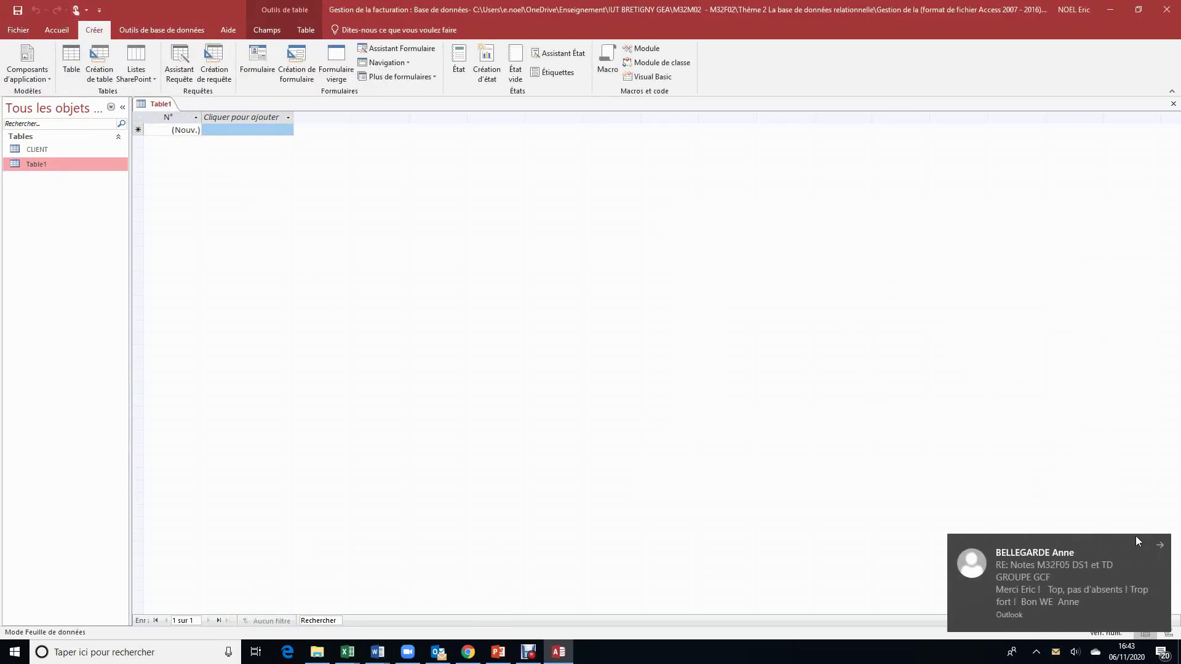
pyautogui.click(1163, 544)
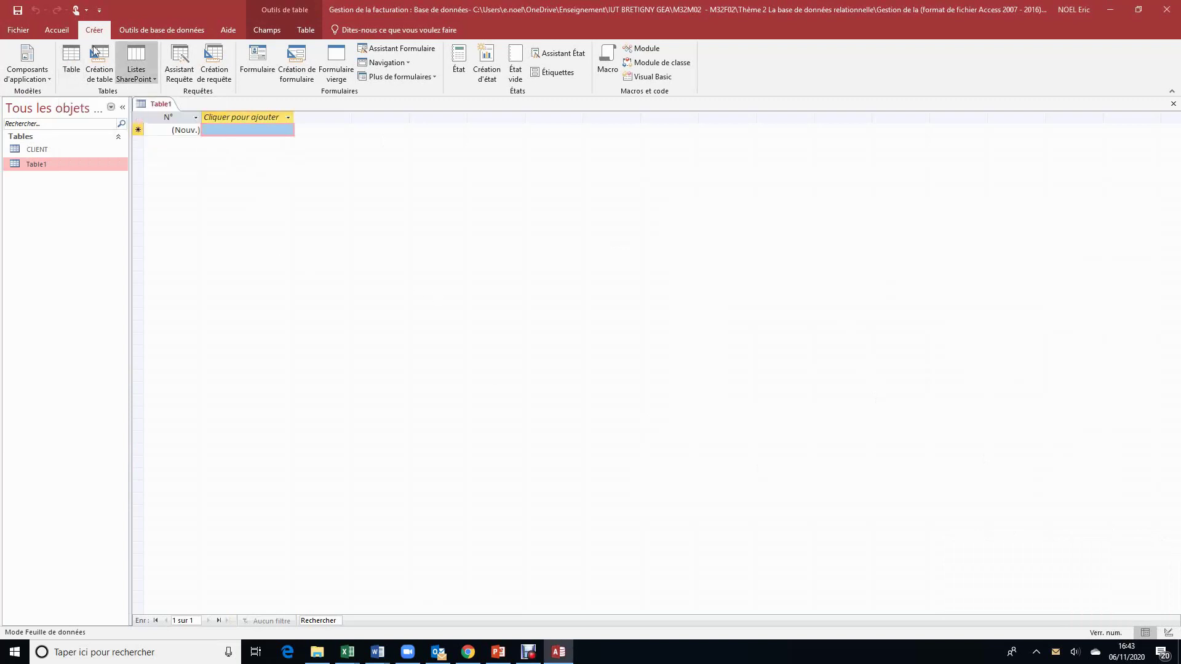
pyautogui.click(68, 60)
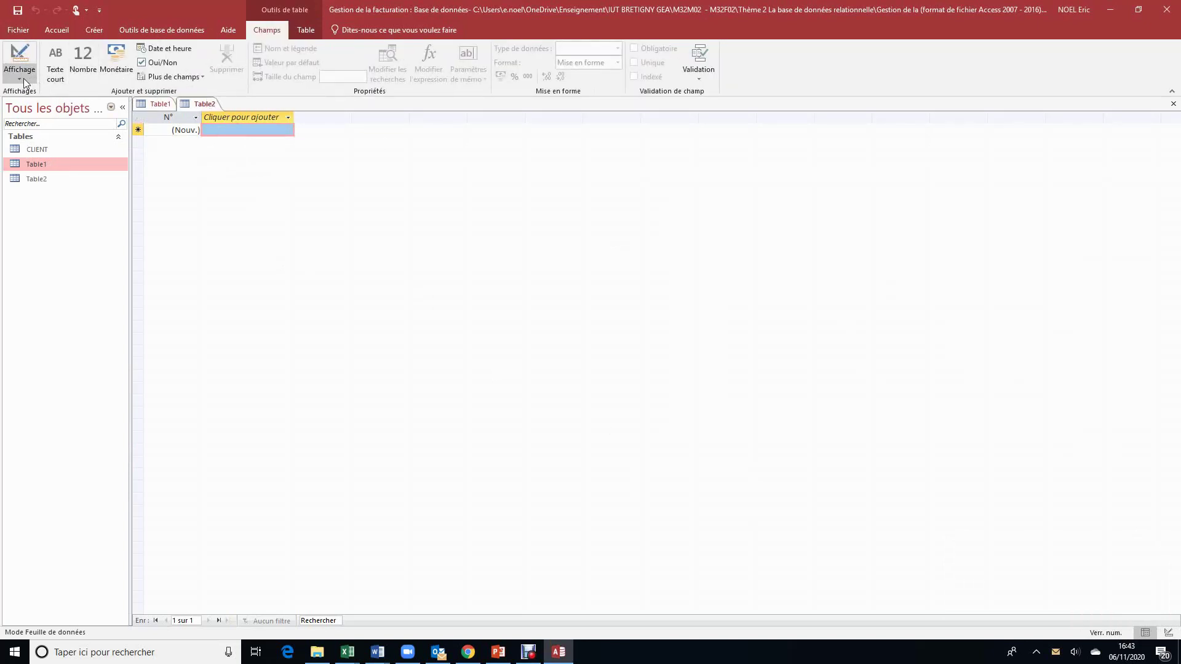
pyautogui.click(161, 108)
pyautogui.click(195, 104)
pyautogui.click(1173, 104)
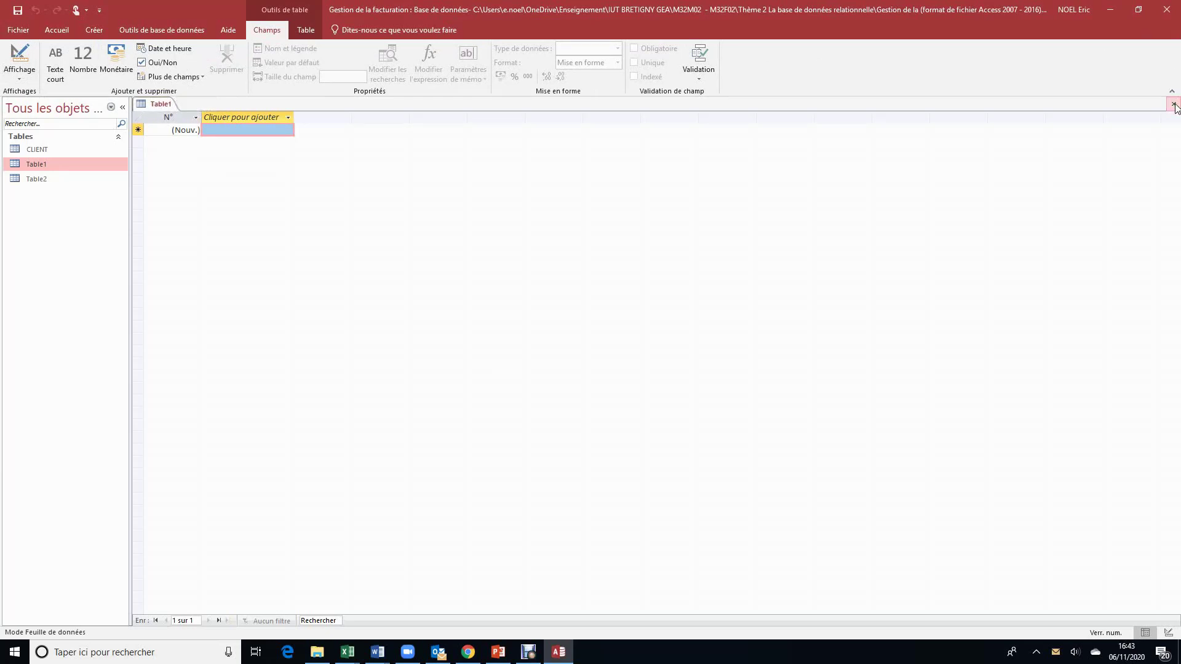
pyautogui.click(20, 76)
pyautogui.click(45, 128)
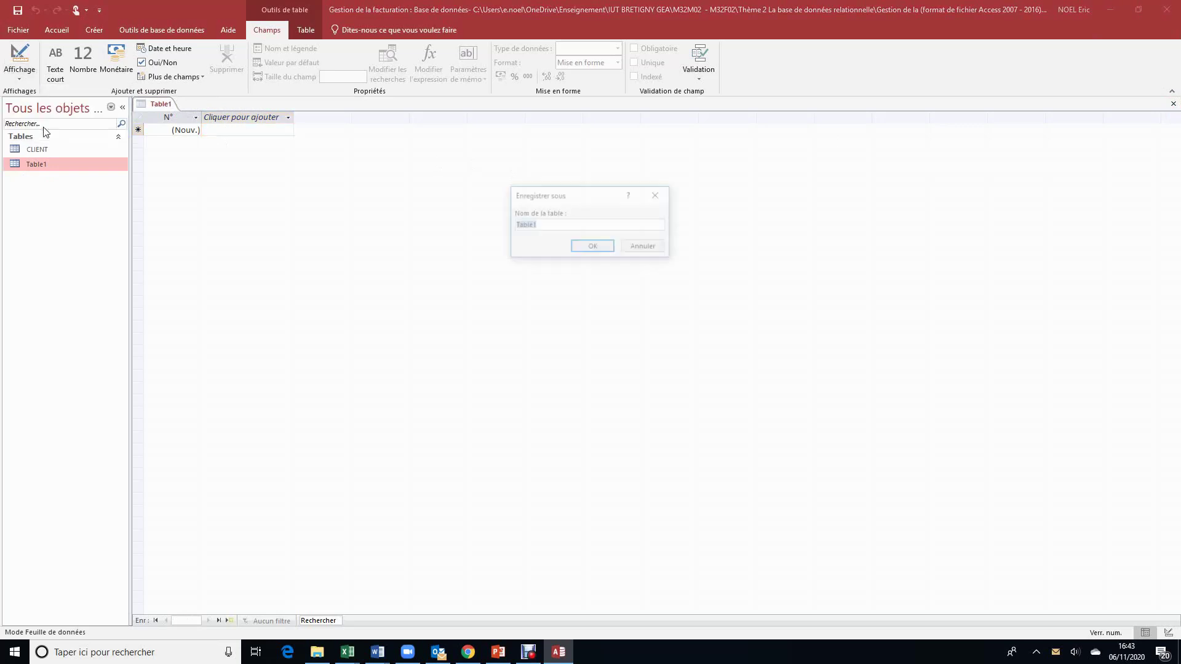
# Step: Save the new table under the name FACTURE
pyautogui.press('capslock')
pyautogui.write('FA')
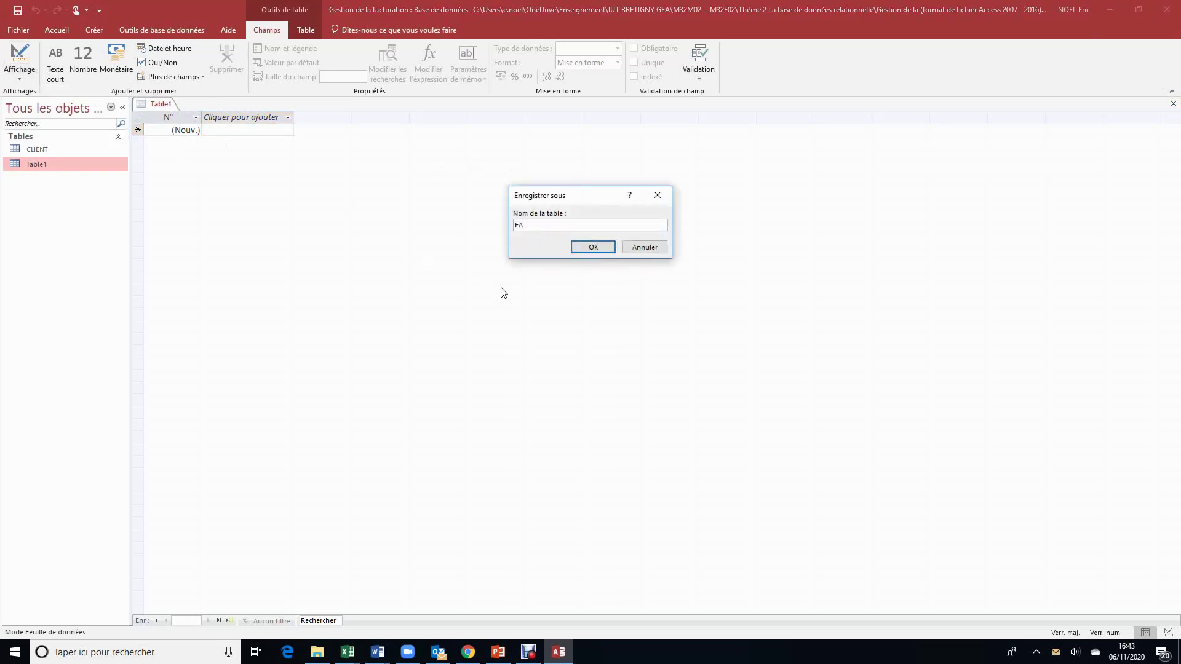
pyautogui.write('CTURE')
pyautogui.click(593, 247)
# Step: Name the first FACTURE field CodeF with data type Texte court
pyautogui.write('cODE')
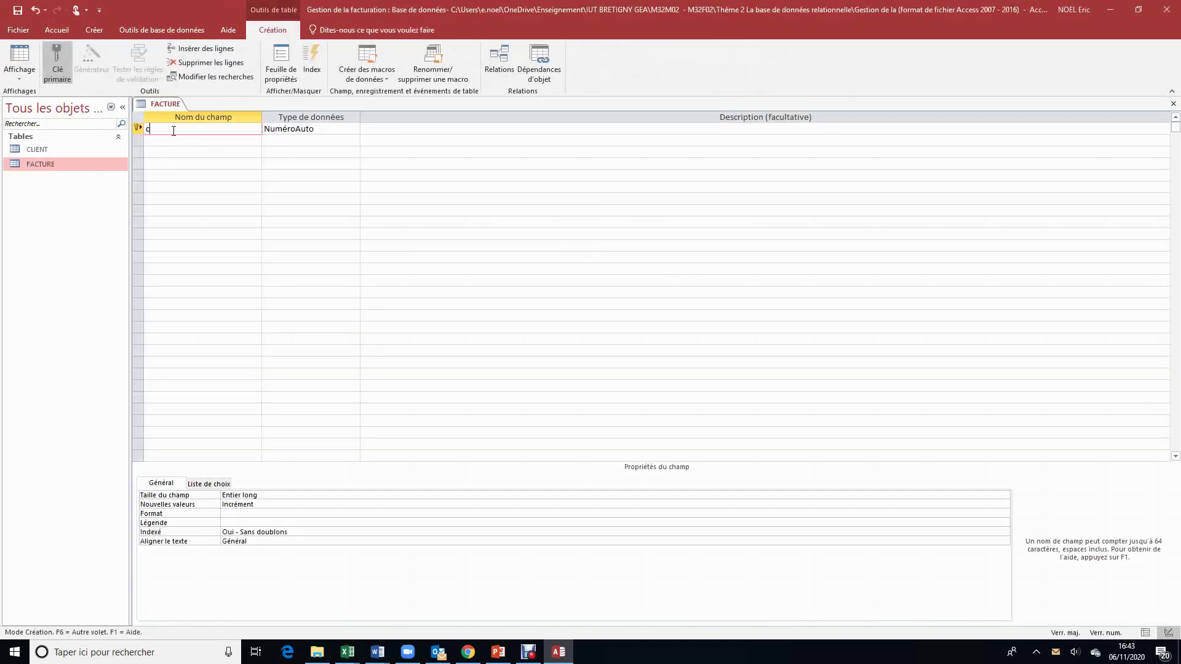
pyautogui.press('BackSpace')
pyautogui.press('BackSpace')
pyautogui.press('BackSpace')
pyautogui.press('BackSpace')
pyautogui.press('capslock')
pyautogui.press('capslock')
pyautogui.write('c')
pyautogui.press('BackSpace')
pyautogui.write('C')
pyautogui.press('capslock')
pyautogui.write('ode')
pyautogui.click(351, 130)
pyautogui.click(347, 141)
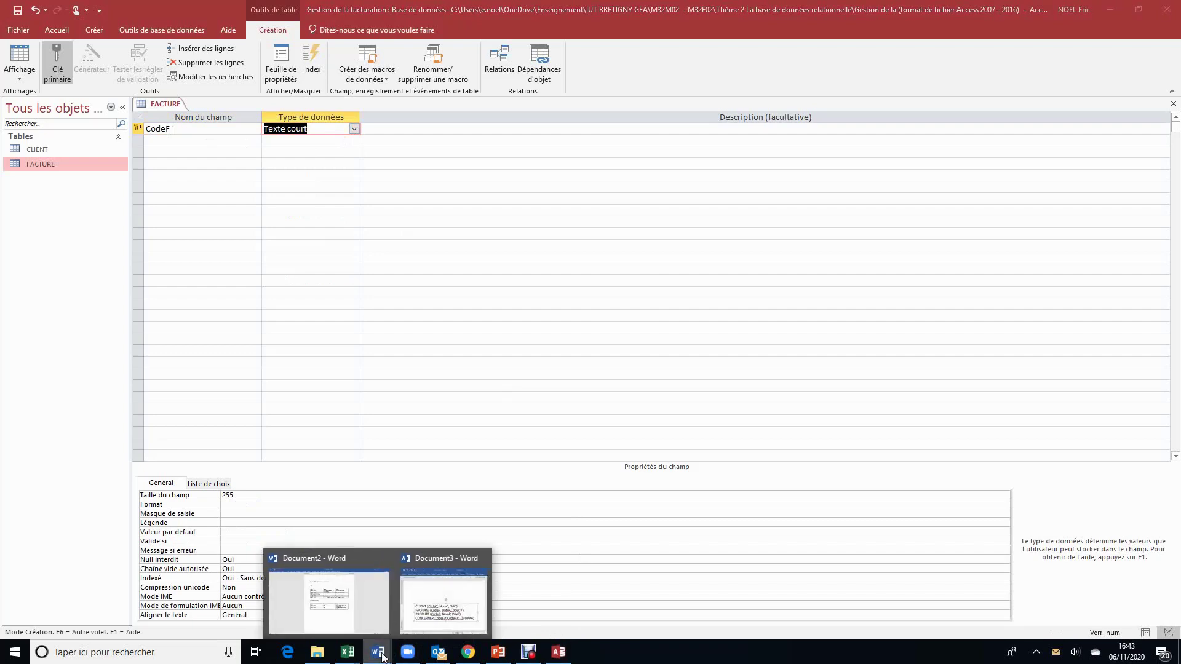
# Step: Add DateF as a Date/Heure field and close the FACTURE design
pyautogui.moveTo(422, 634)
pyautogui.click(200, 141)
pyautogui.write('DateF')
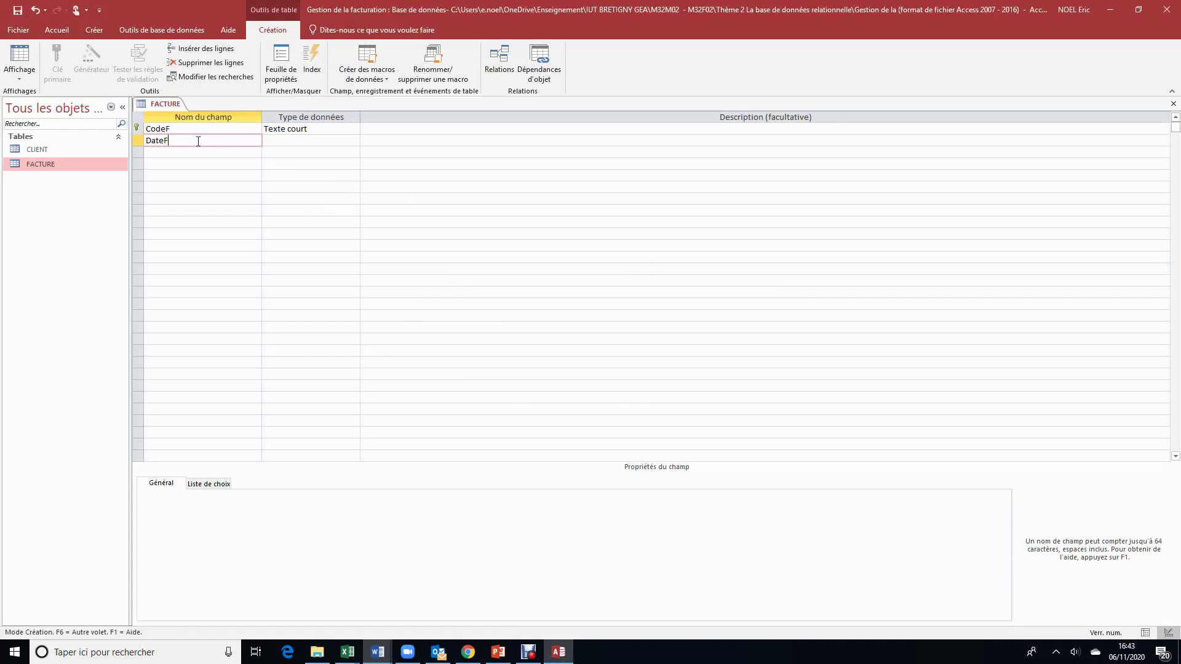
pyautogui.click(323, 146)
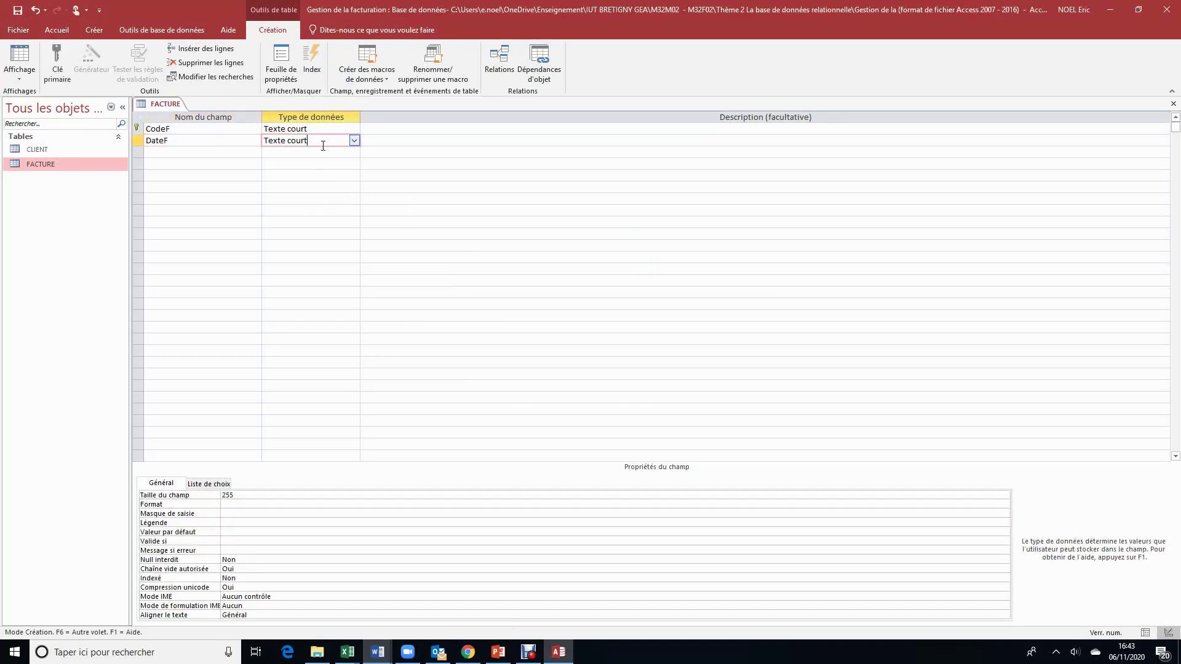
pyautogui.click(355, 142)
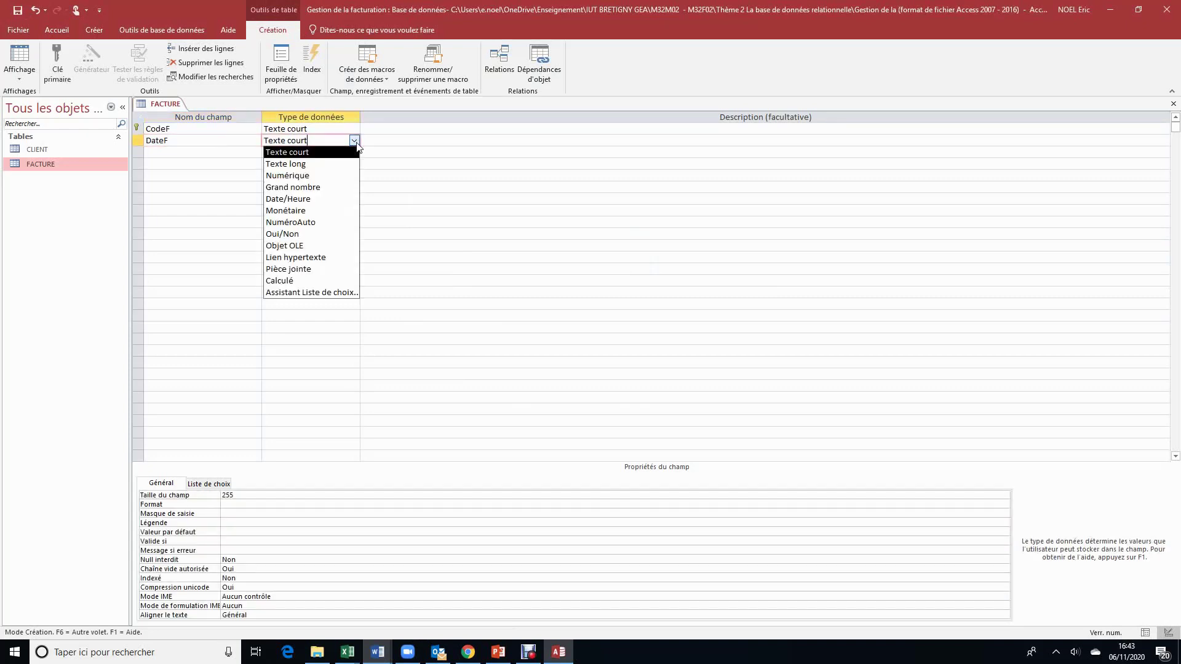
pyautogui.click(309, 199)
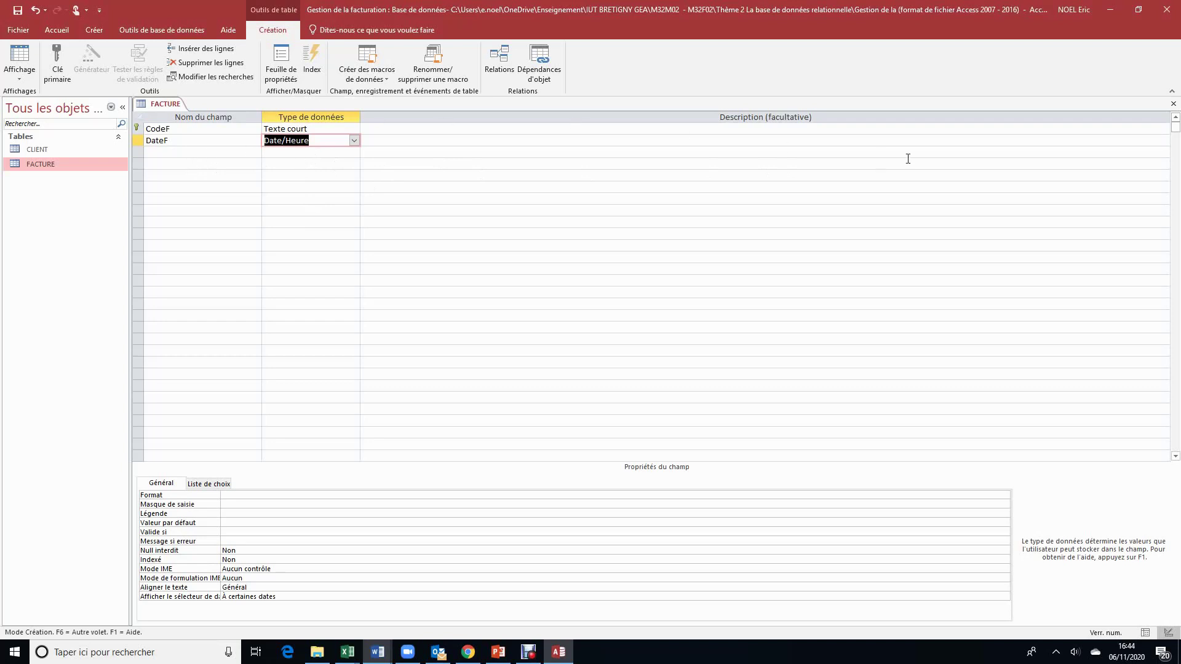
pyautogui.click(1174, 105)
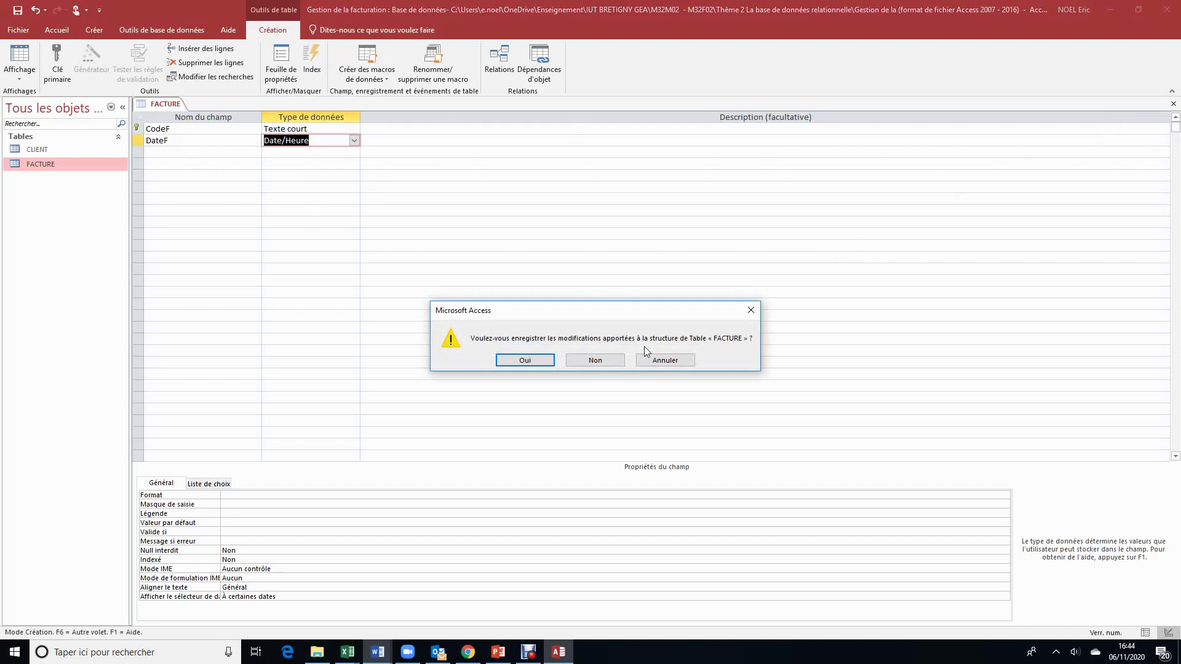
# Step: Save FACTURE's changes and open the Relations window with the Afficher la table list
pyautogui.click(549, 363)
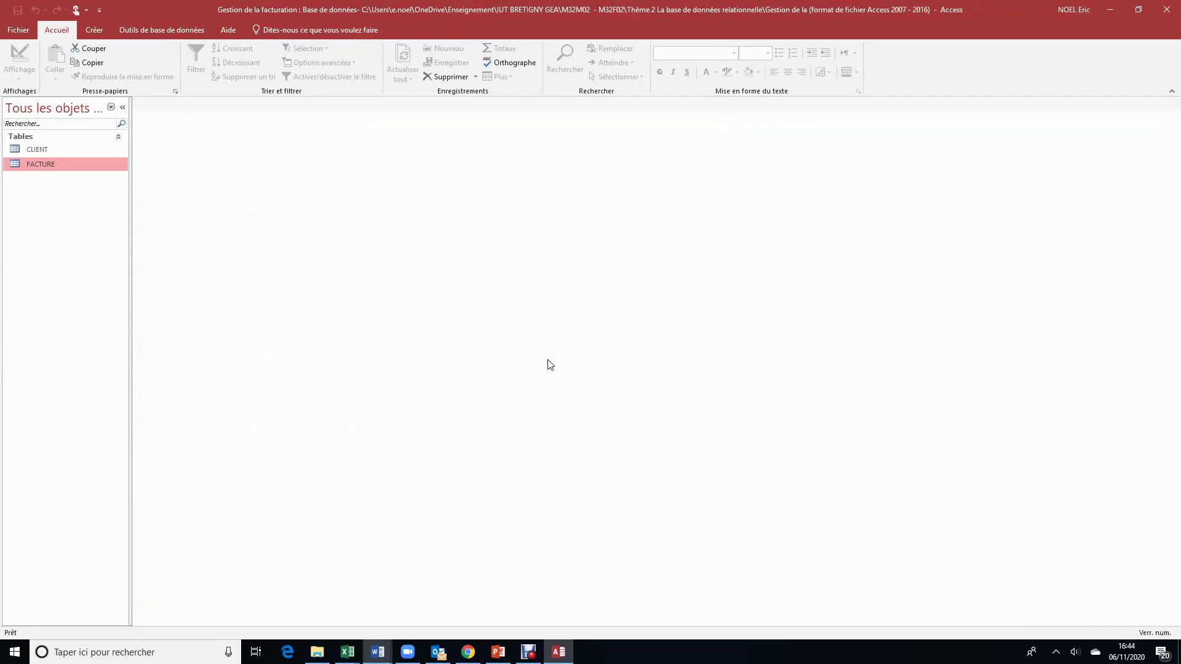
pyautogui.click(159, 33)
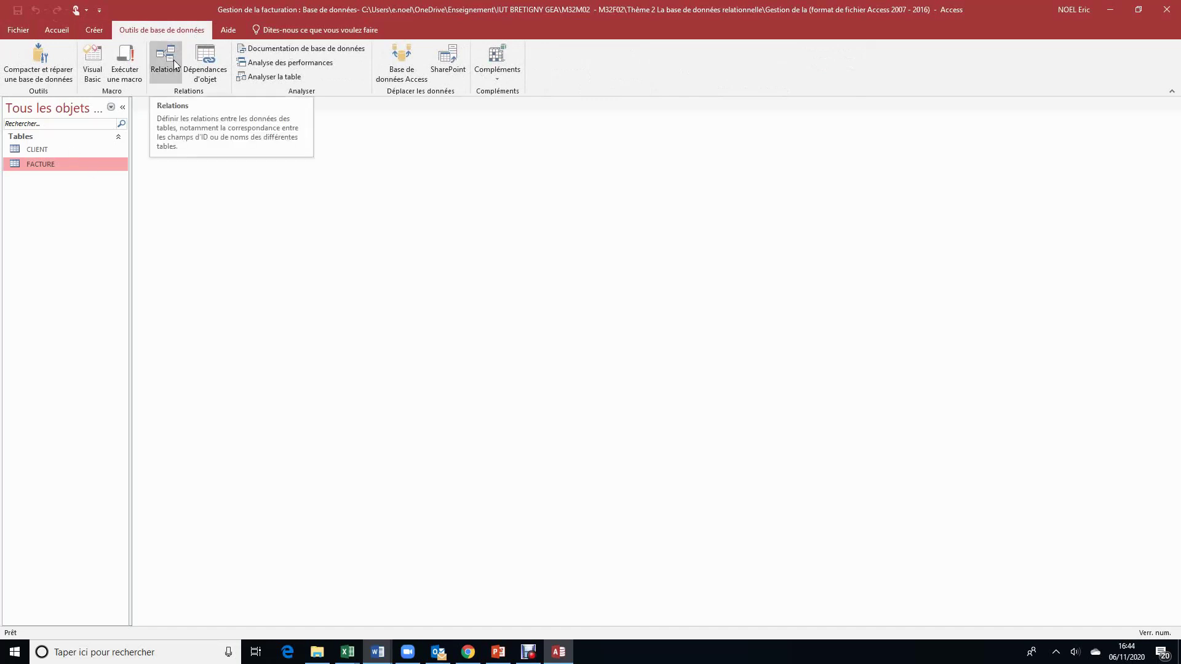
pyautogui.click(165, 59)
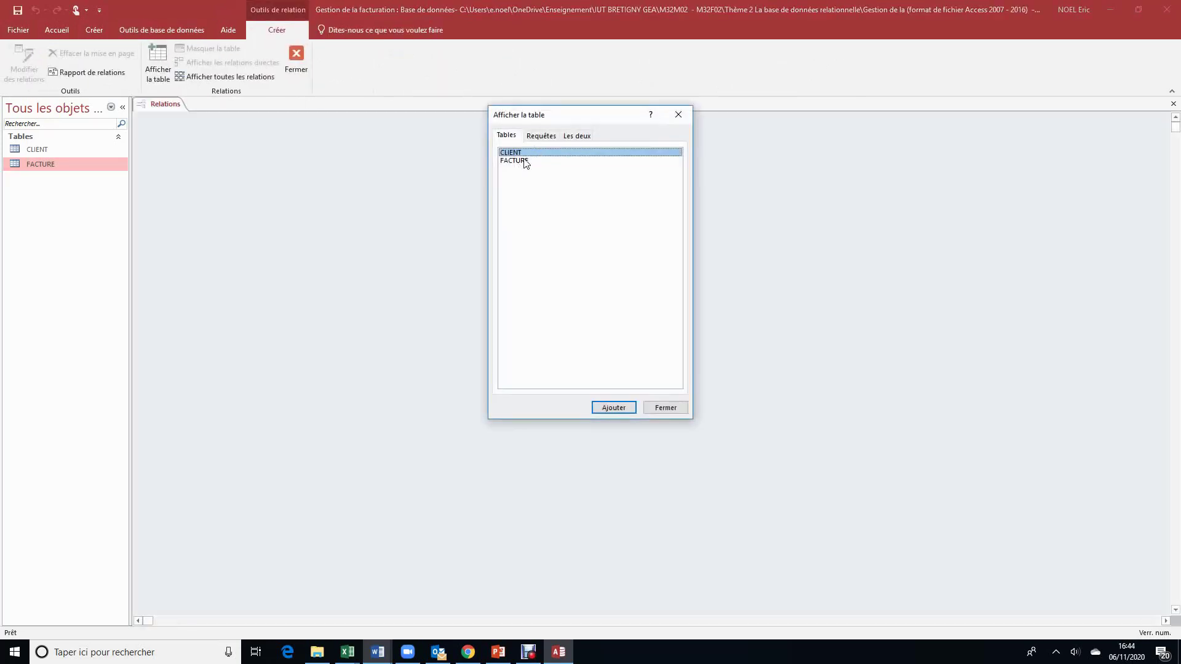
# Step: Add CLIENT and FACTURE to the Relations diagram and spread them apart, CLIENT left of FACTURE
pyautogui.keyDown('shift'); pyautogui.click(526, 161); pyautogui.keyUp('shift')
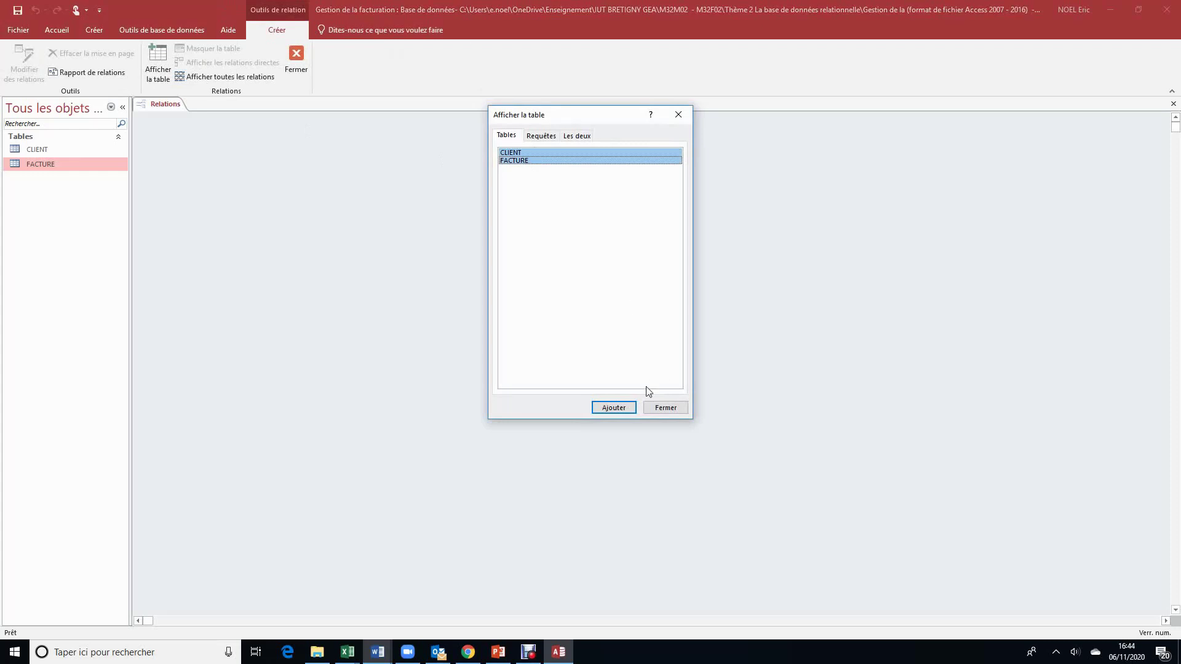
pyautogui.click(612, 407)
pyautogui.click(663, 410)
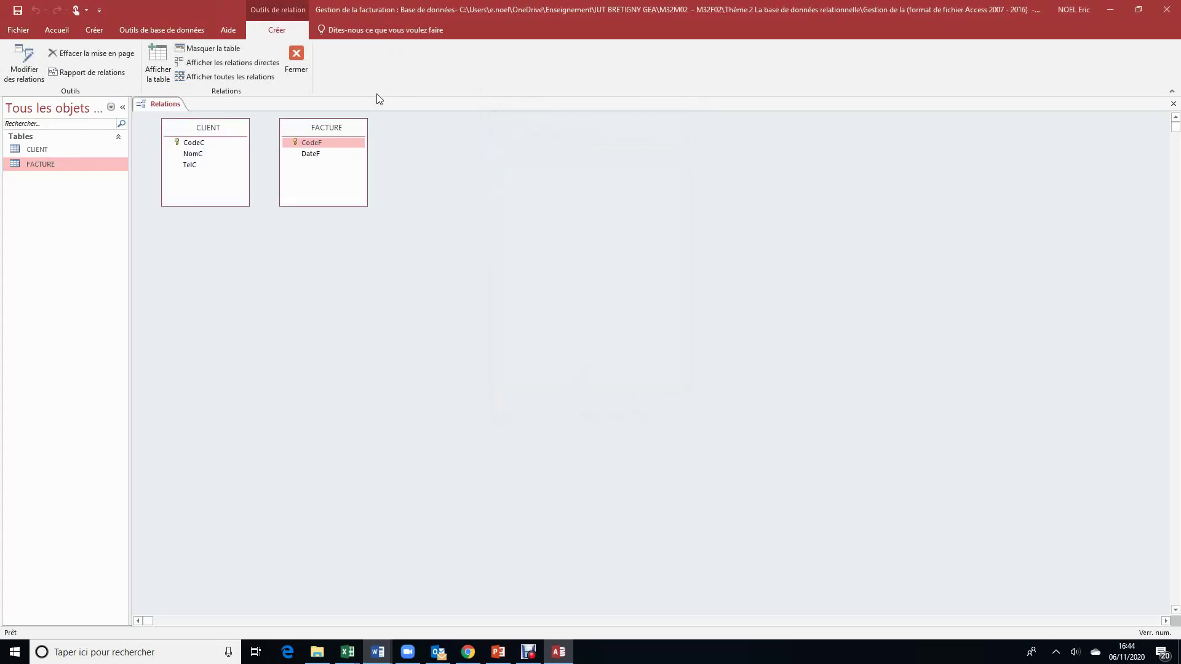
pyautogui.moveTo(337, 129); pyautogui.dragTo(726, 197)
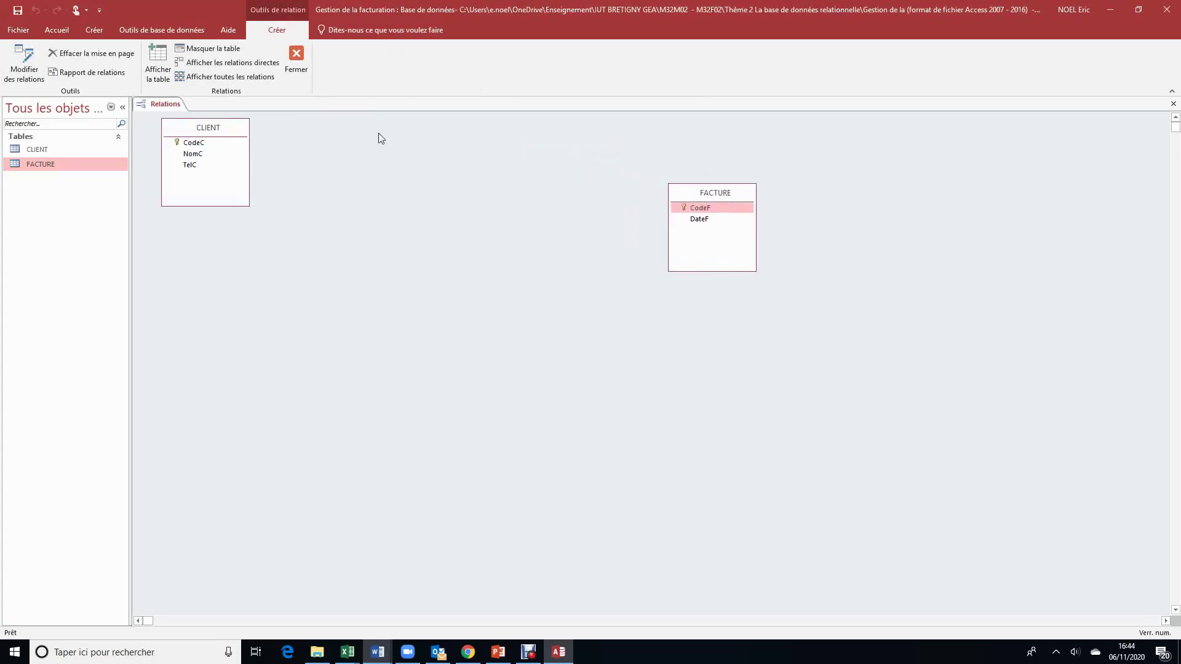
pyautogui.moveTo(228, 133); pyautogui.dragTo(502, 197)
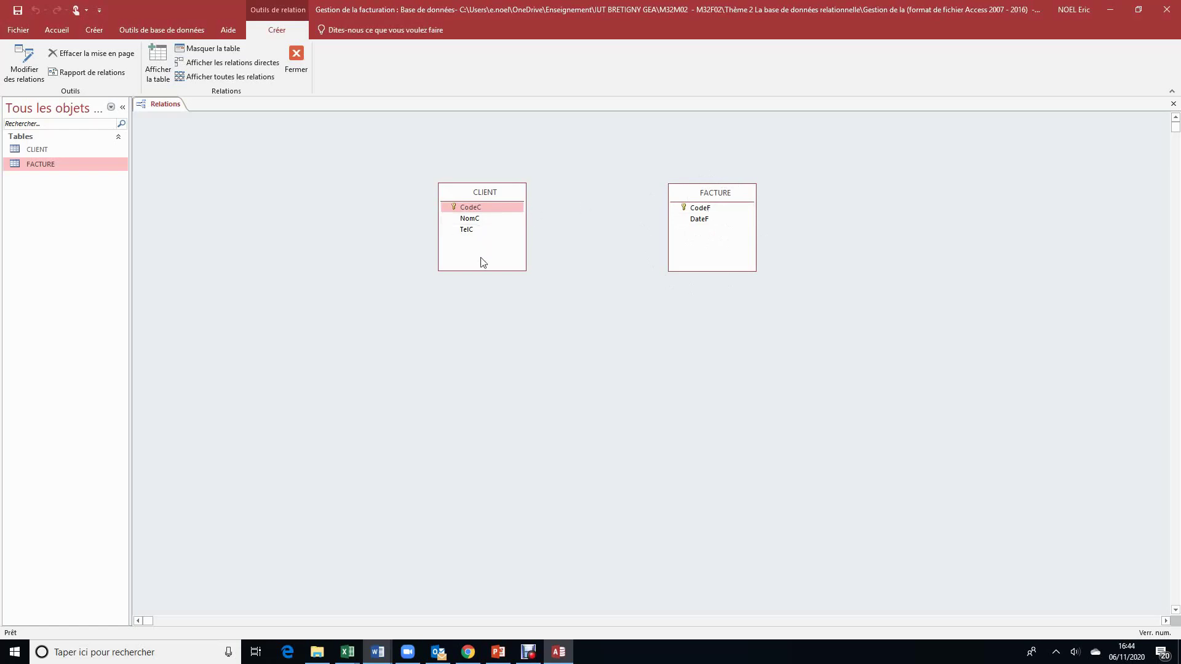
pyautogui.click(495, 209)
pyautogui.click(741, 197)
# Step: Add CodeC (Texte court) as FACTURE's third field and save the table design
pyautogui.rightClick(741, 197)
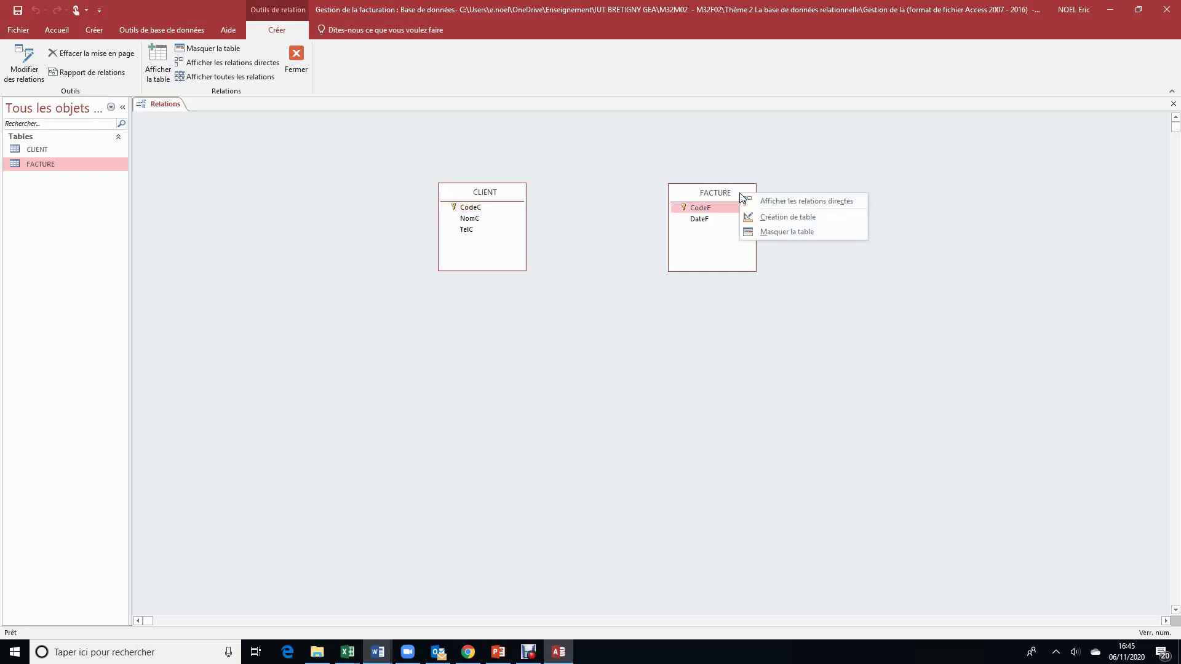
pyautogui.click(777, 218)
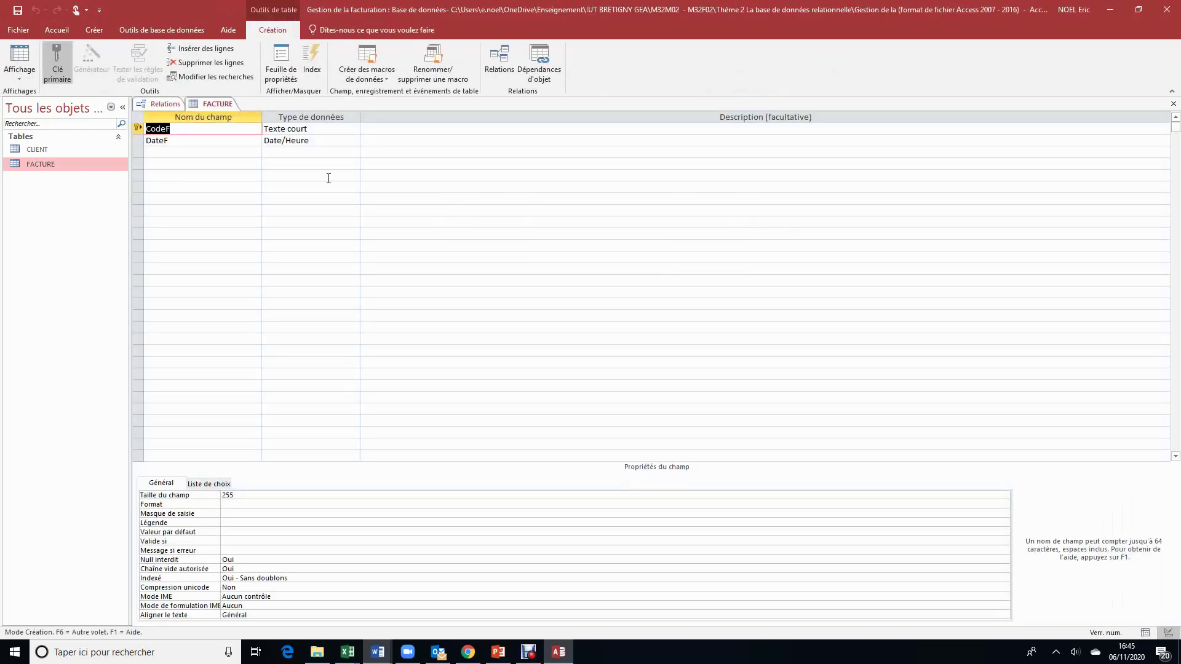
pyautogui.click(185, 151)
pyautogui.write('C')
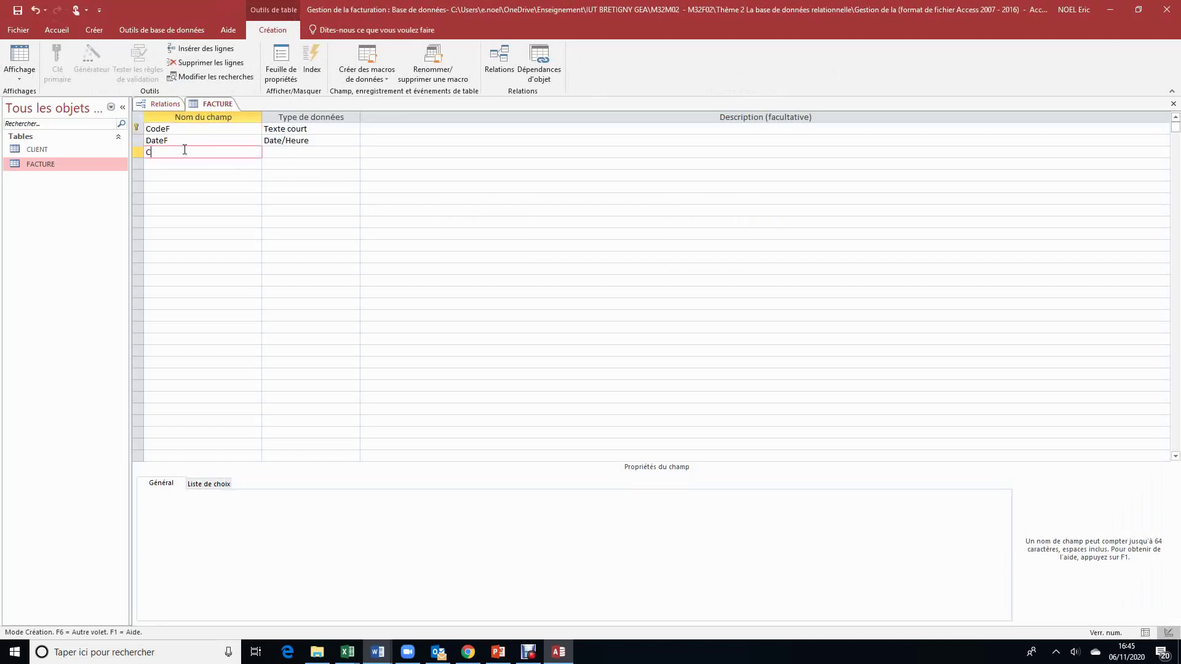
pyautogui.write('odeC')
pyautogui.click(297, 152)
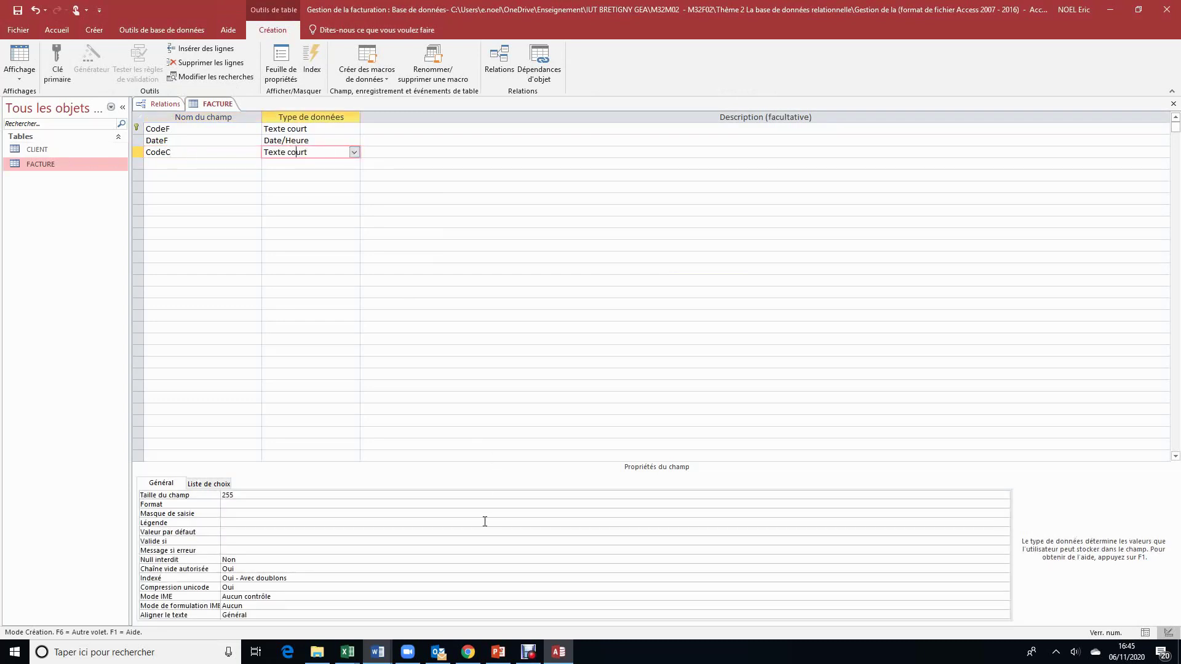
pyautogui.moveTo(382, 654)
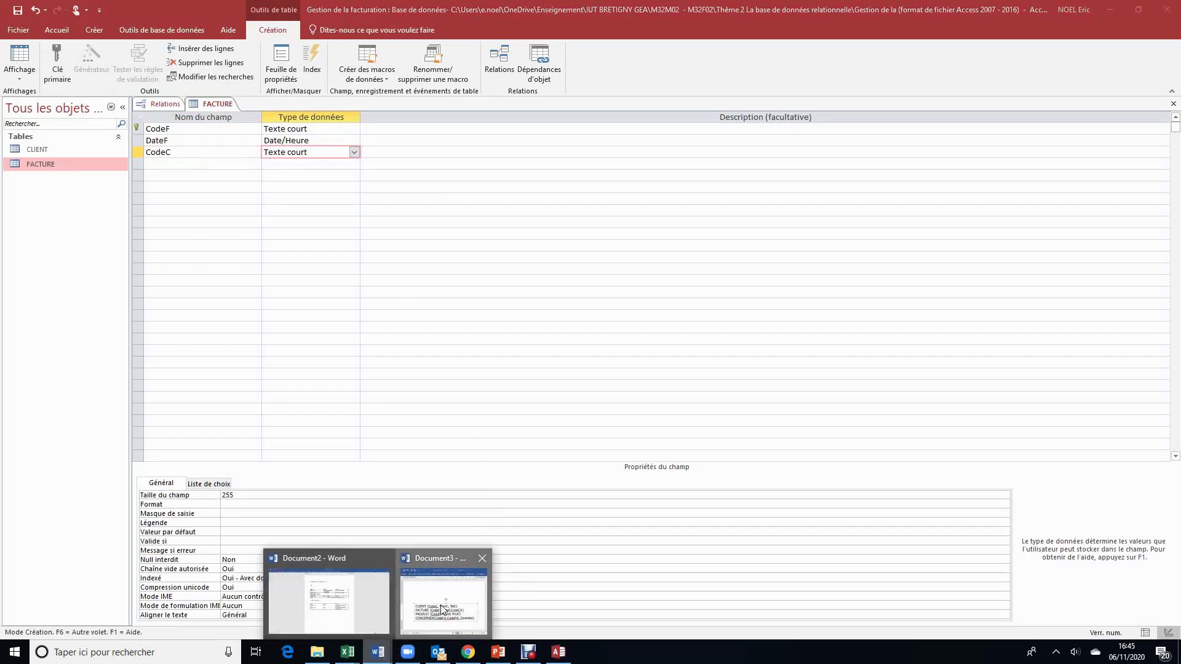
pyautogui.click(443, 594)
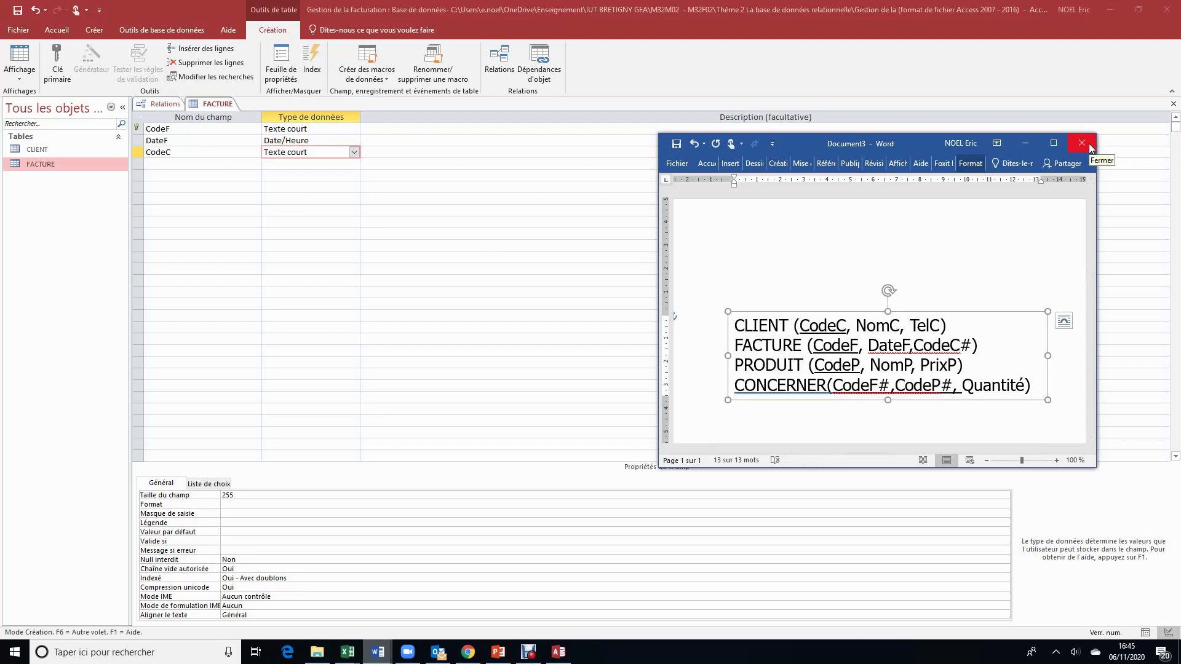
pyautogui.click(1026, 143)
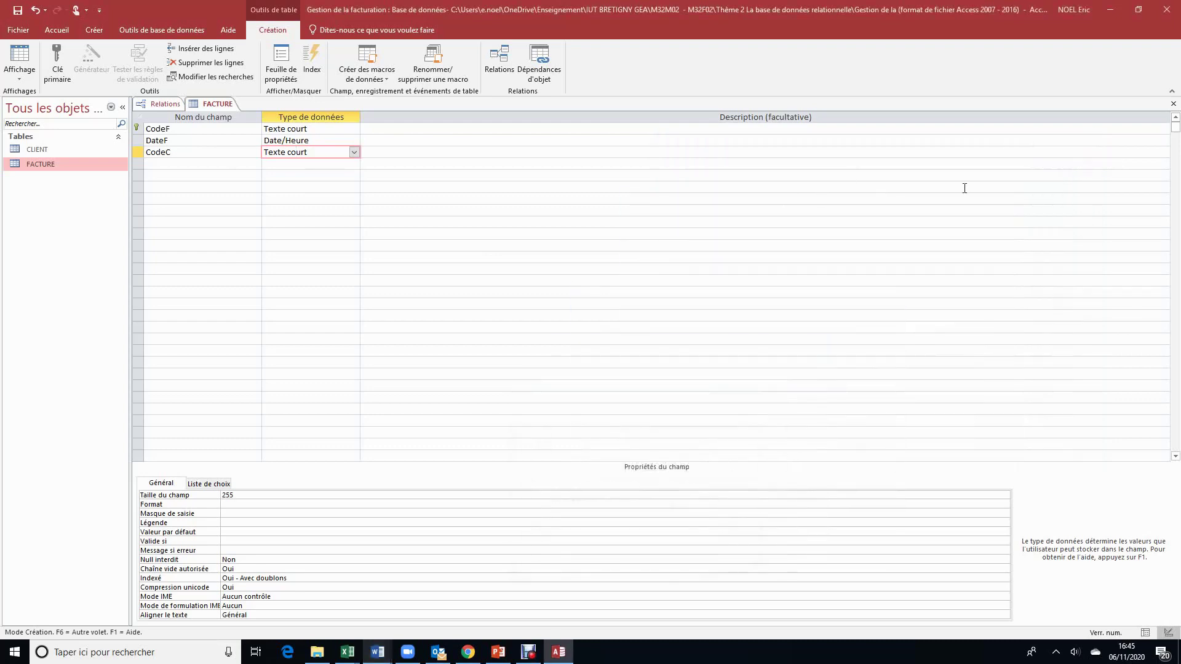
pyautogui.click(1173, 104)
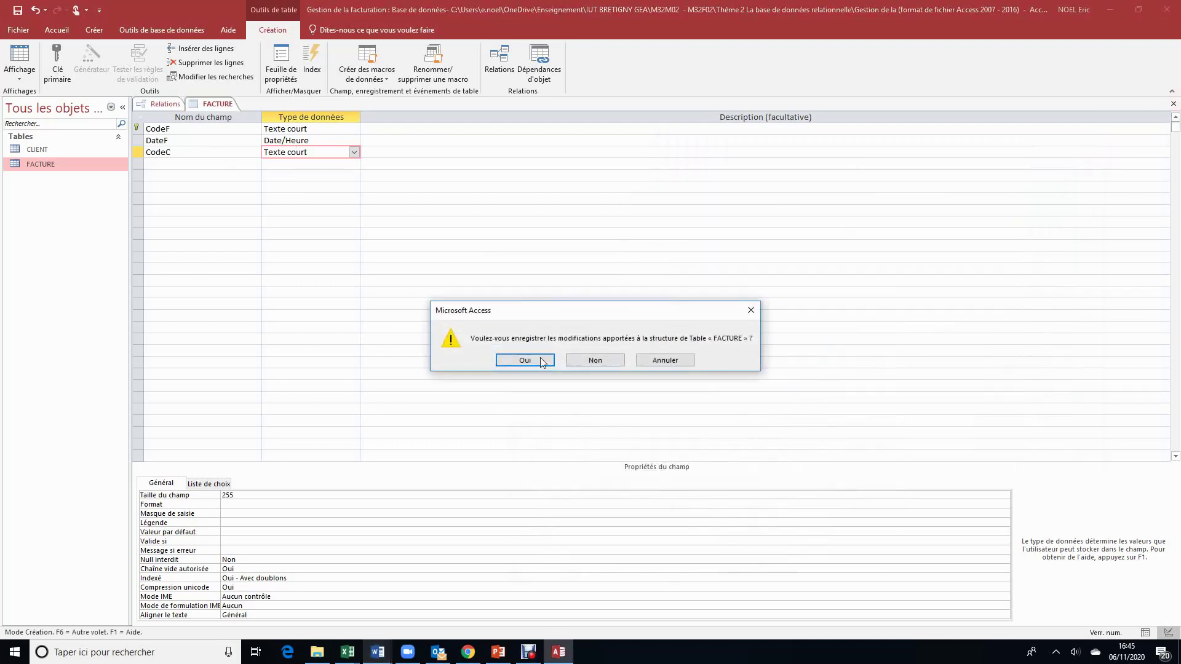
pyautogui.click(525, 360)
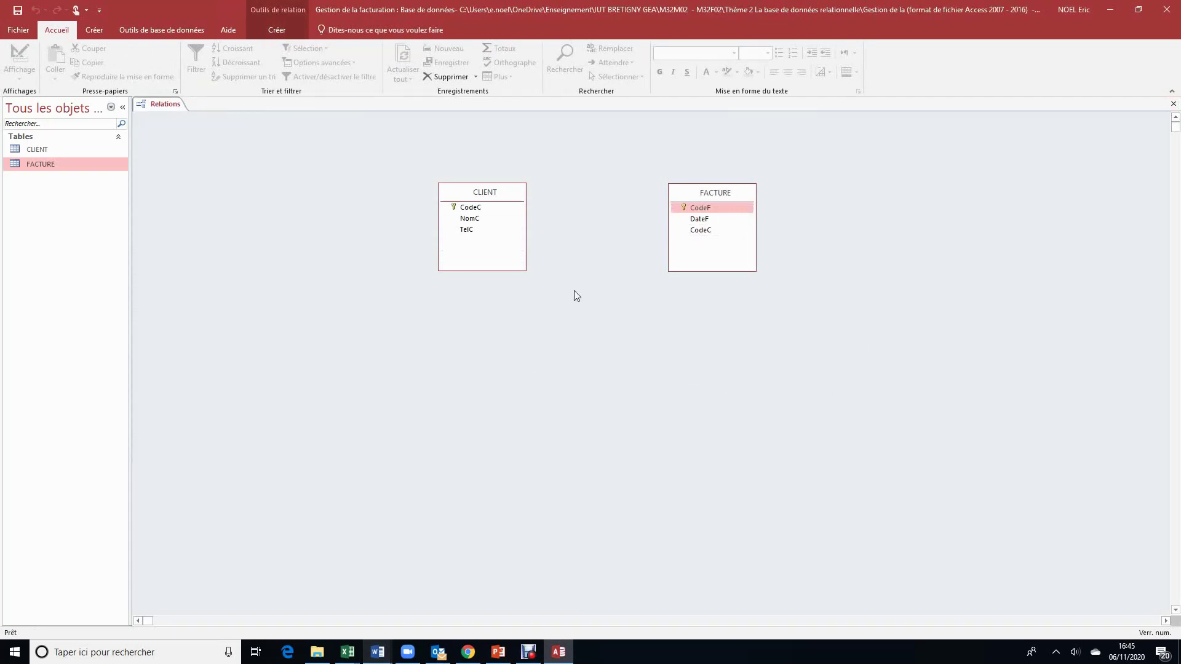
# Step: Create a one-to-many relationship from CLIENT.CodeC to FACTURE.CodeC, checking the Word schema afterwards
pyautogui.moveTo(483, 208); pyautogui.dragTo(703, 235)
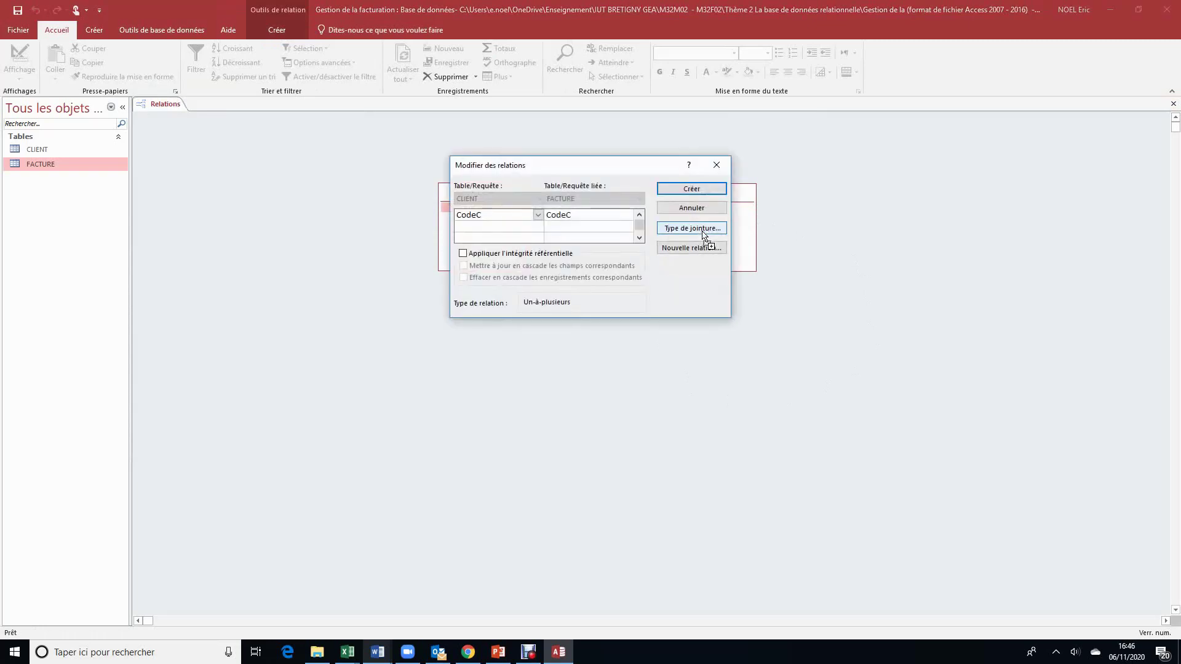
pyautogui.click(716, 191)
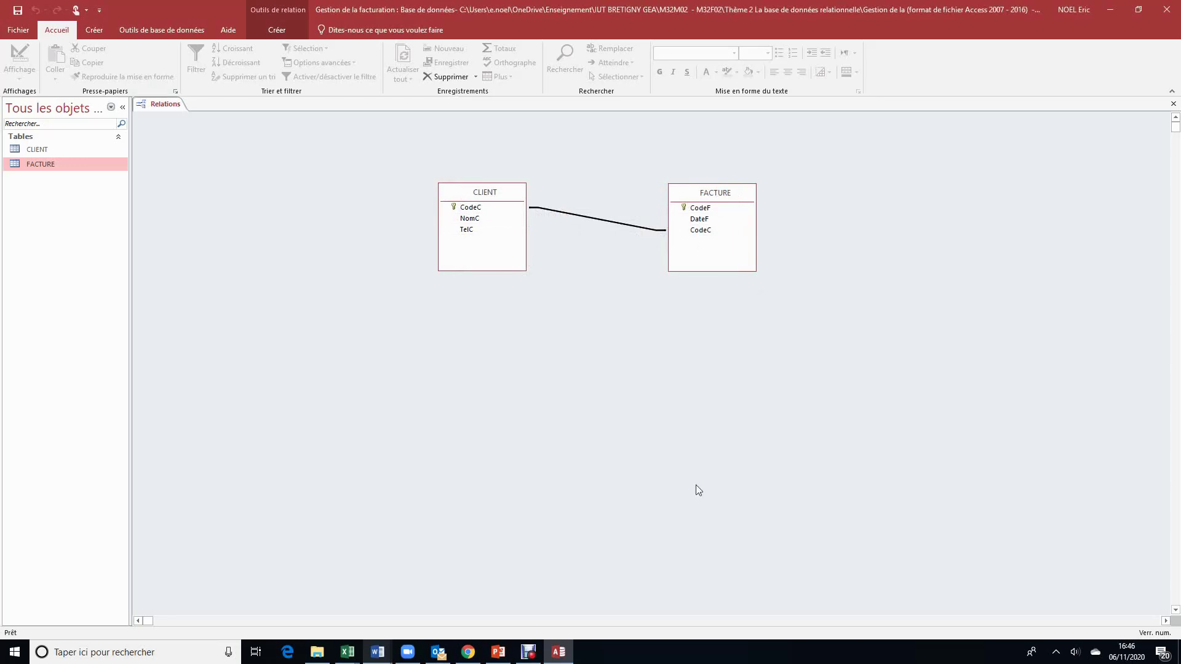
pyautogui.moveTo(389, 655)
pyautogui.click(444, 600)
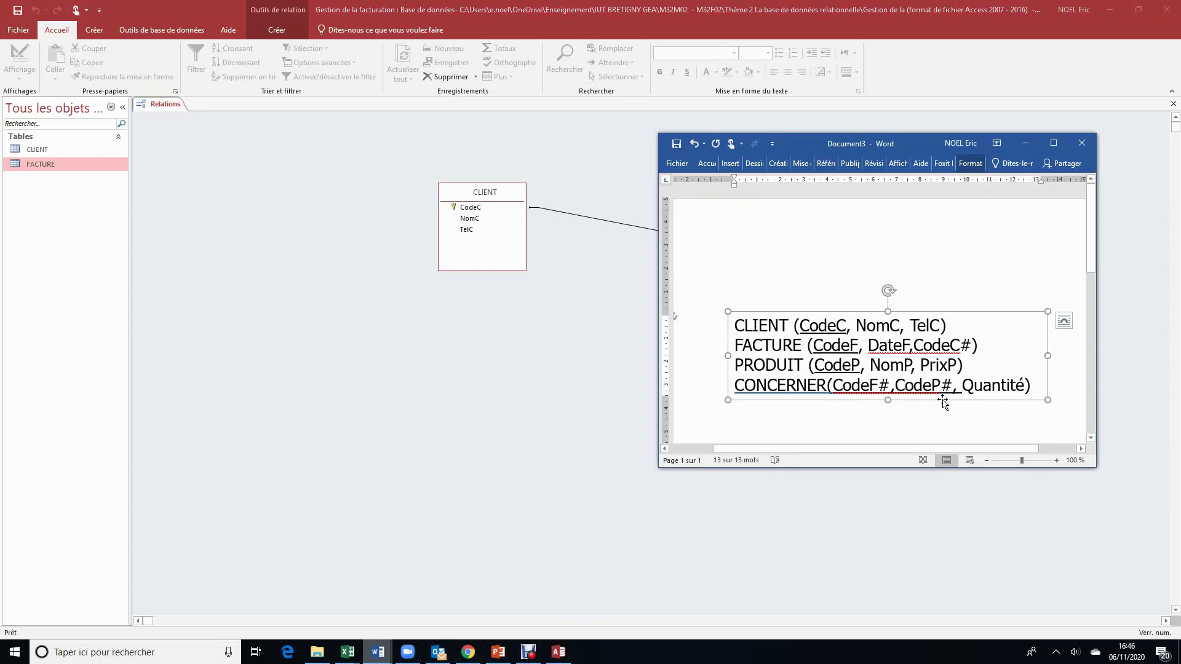
pyautogui.click(1023, 141)
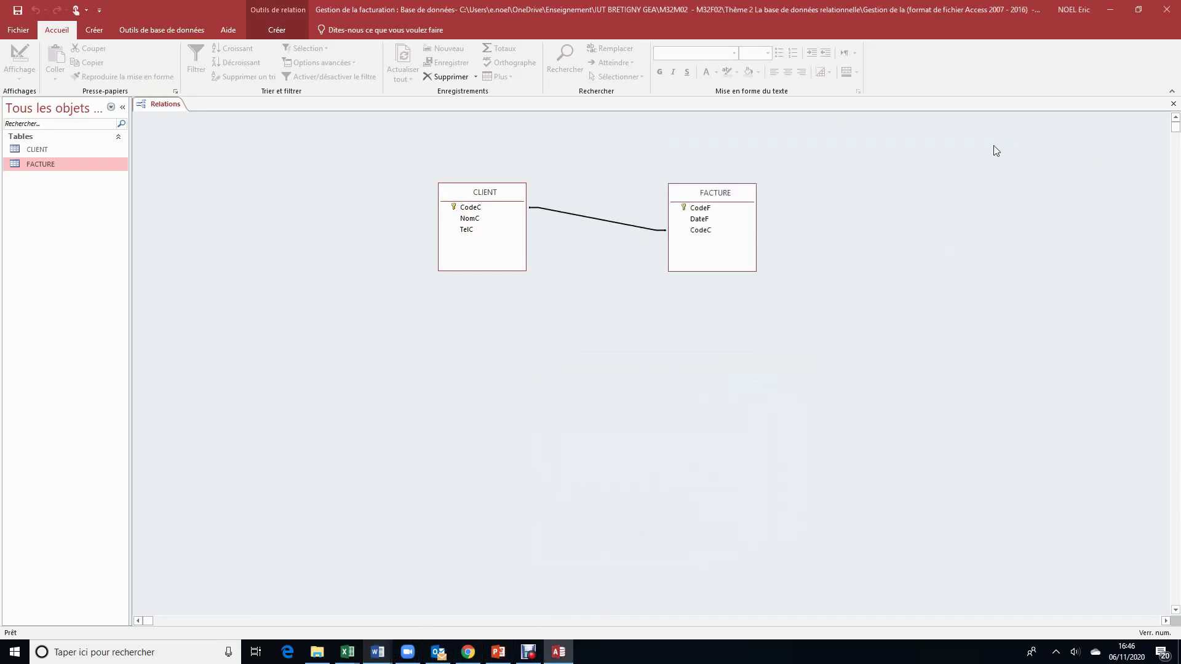
pyautogui.click(93, 30)
# Step: Create a new table in design view and save it as PRODUIT
pyautogui.click(79, 57)
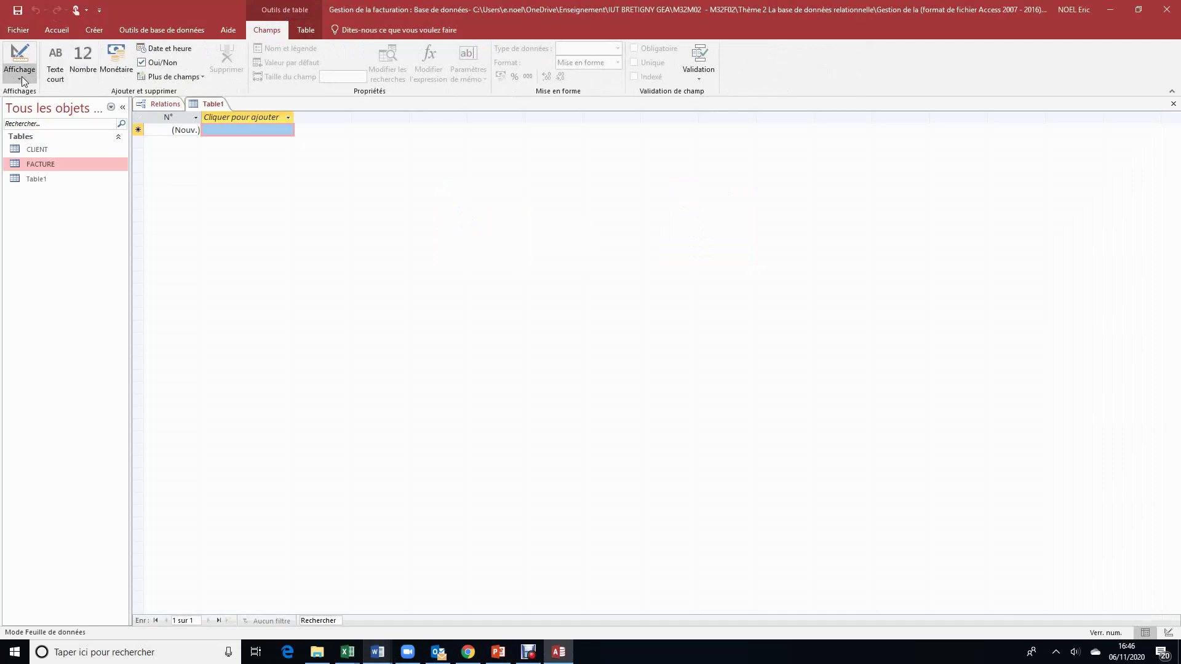
pyautogui.click(21, 76)
pyautogui.click(53, 126)
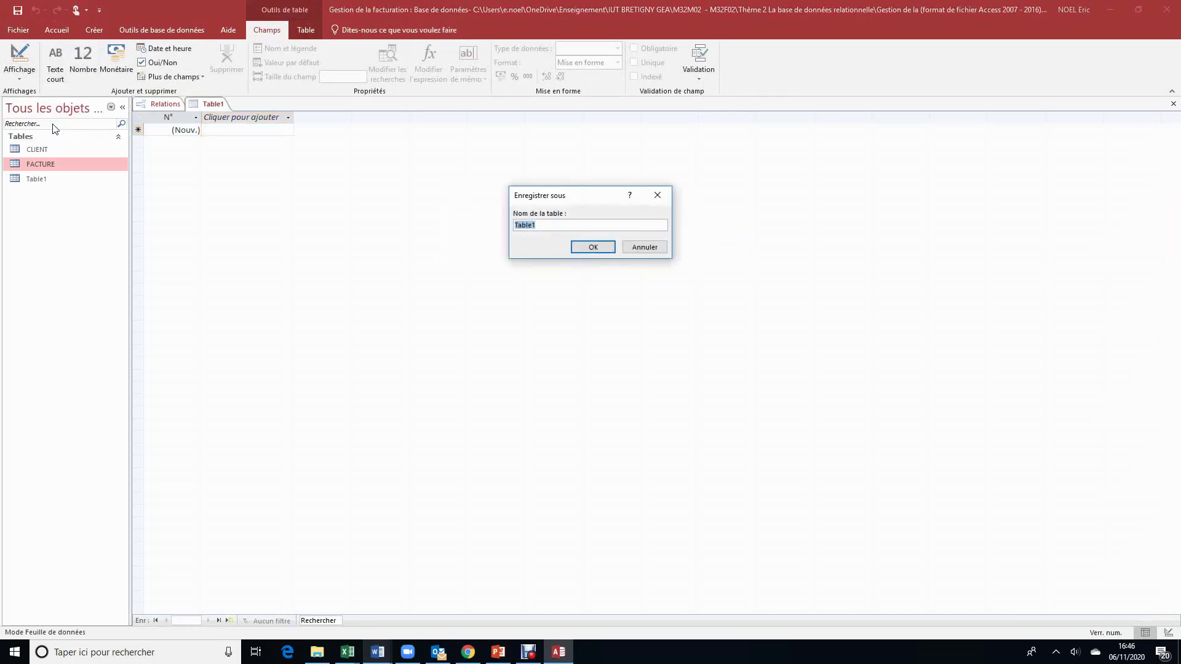
pyautogui.write('PRODUIT')
pyautogui.click(599, 248)
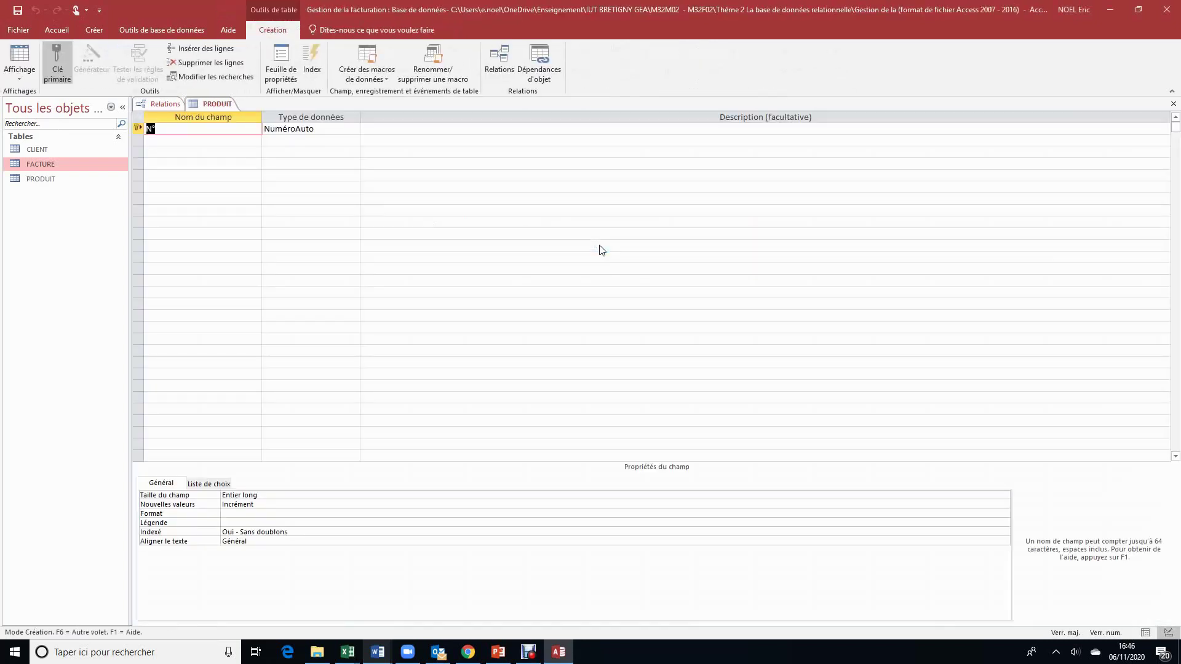
# Step: Name PRODUIT's first field CodeP with the Texte court data type
pyautogui.press('BackSpace')
pyautogui.write('REF')
pyautogui.press('BackSpace')
pyautogui.press('BackSpace')
pyautogui.press('BackSpace')
pyautogui.write('C')
pyautogui.press('capslock')
pyautogui.write('odeP')
pyautogui.click(339, 127)
pyautogui.click(355, 129)
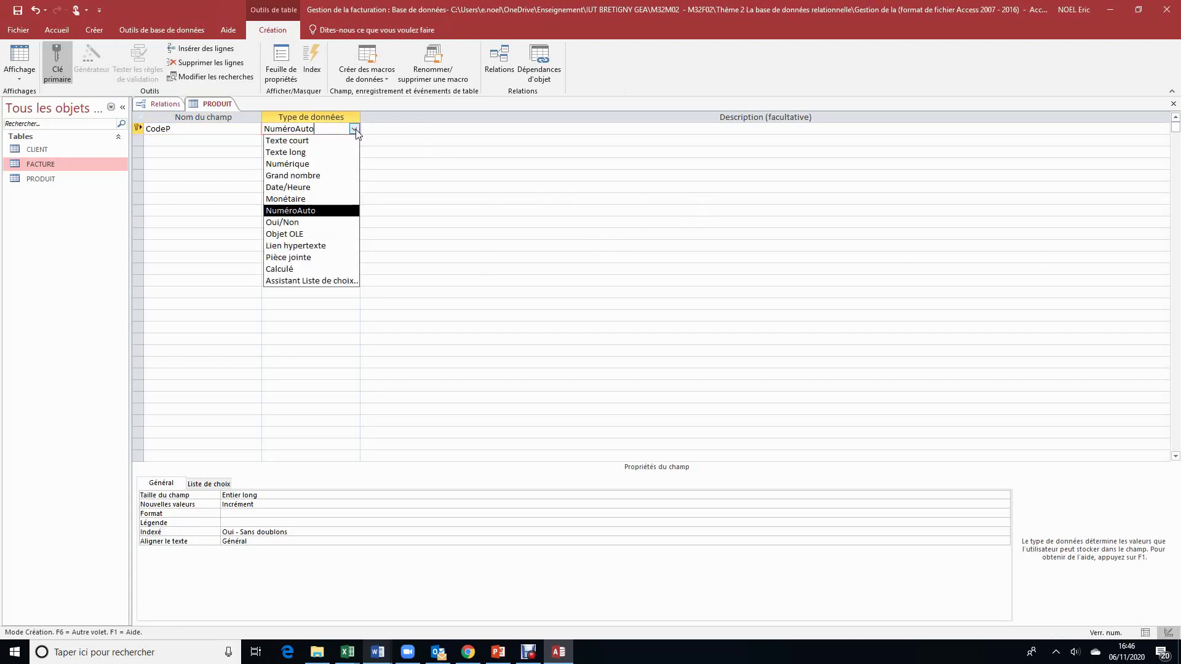
pyautogui.click(347, 149)
# Step: Add NomP as Texte court and PrixP as Monétaire, then save and close PRODUIT
pyautogui.click(194, 141)
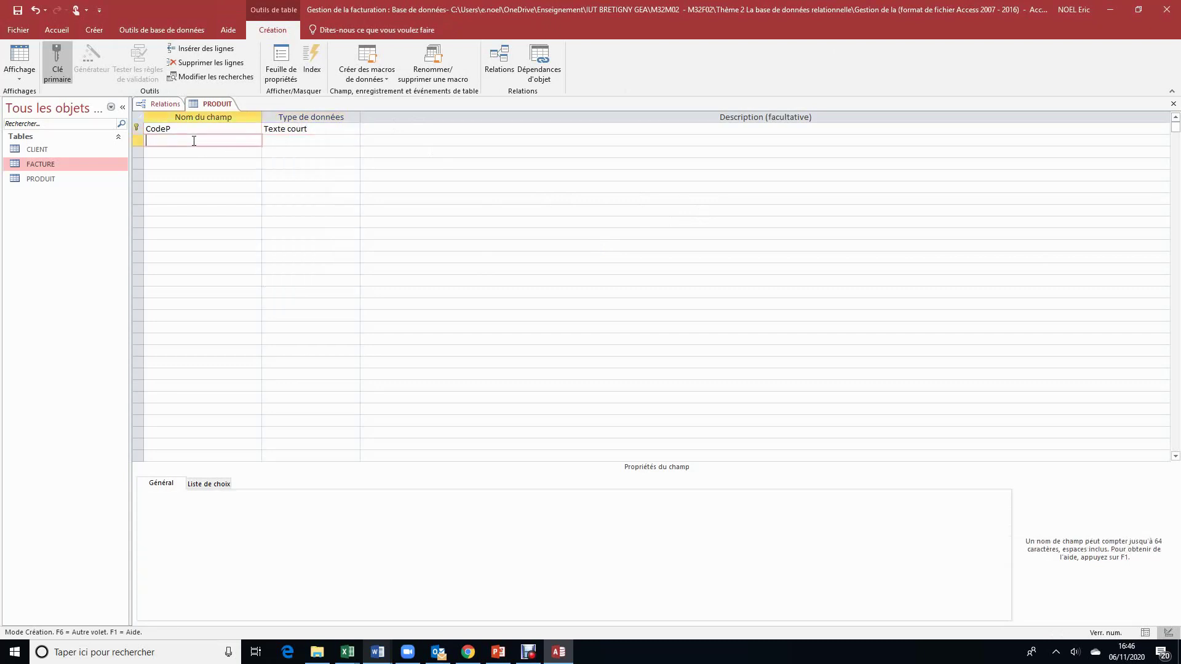
pyautogui.write('NomP')
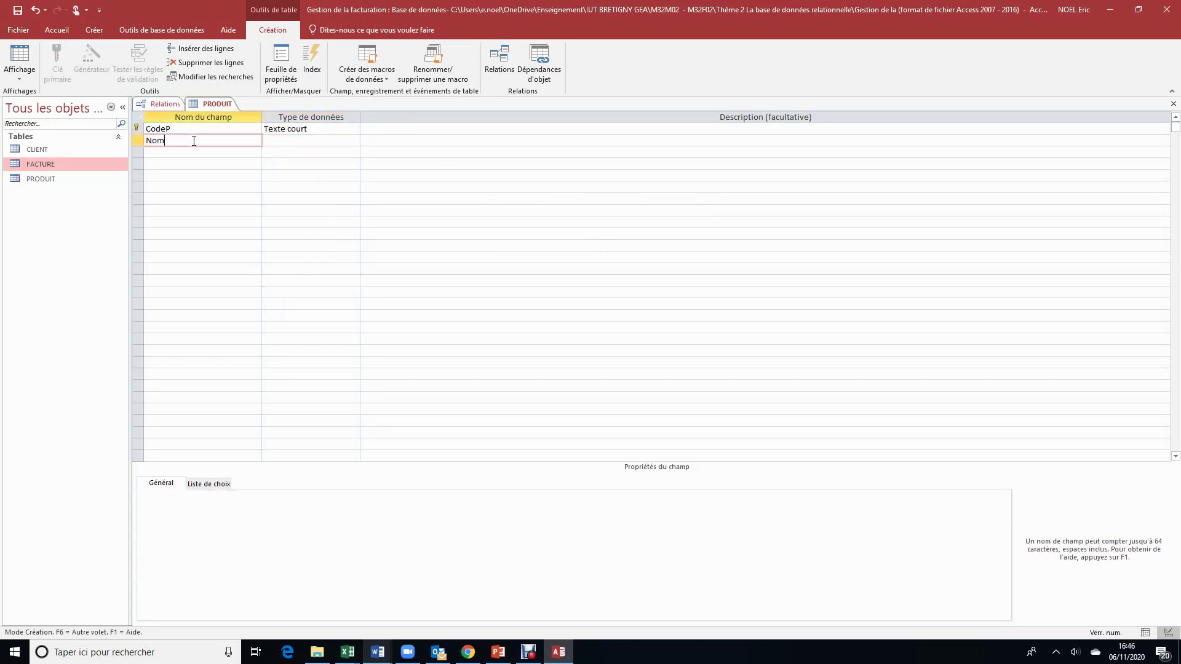
pyautogui.click(332, 140)
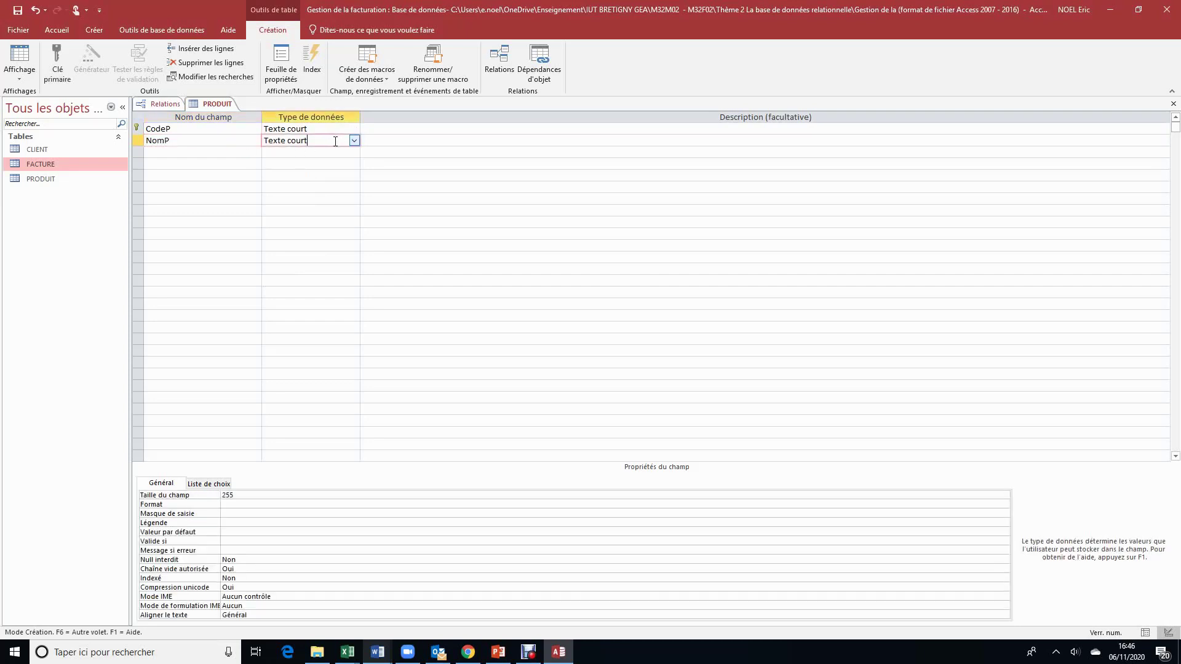
pyautogui.click(172, 153)
pyautogui.write('PricxP')
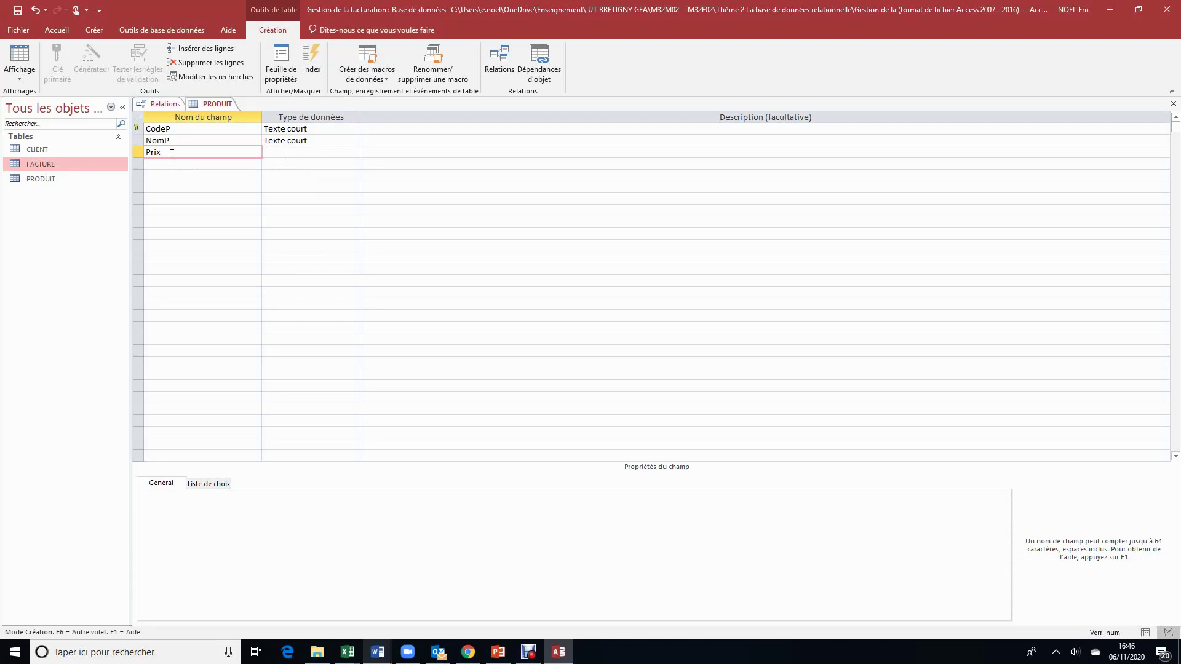
pyautogui.click(323, 152)
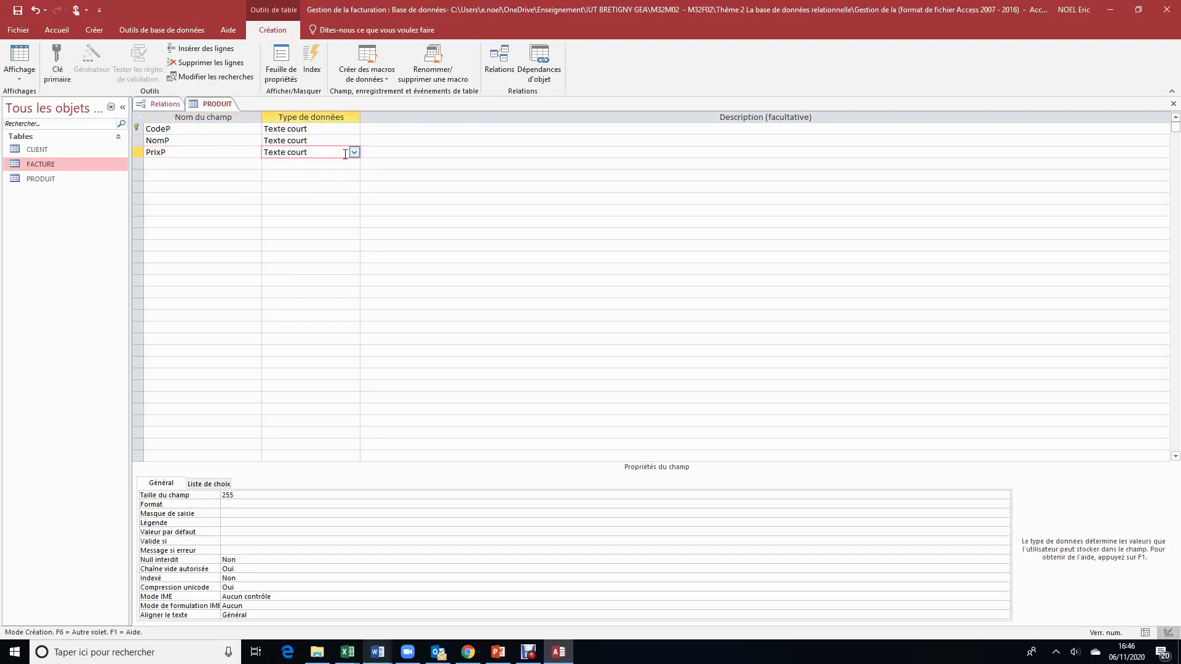
pyautogui.click(354, 153)
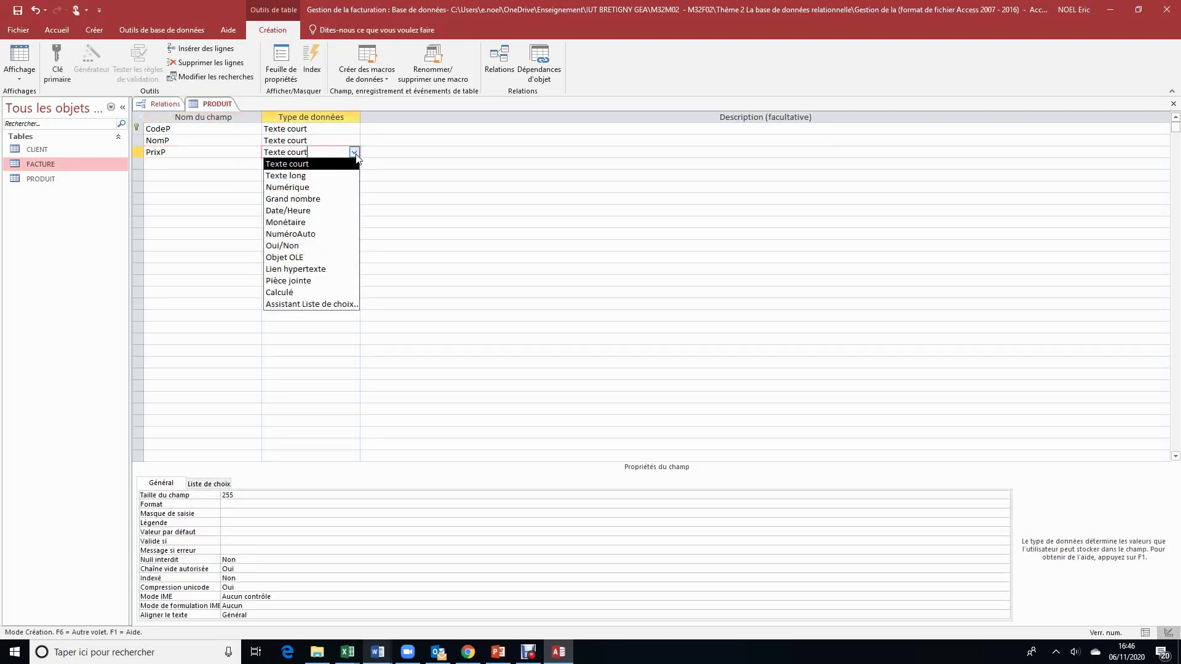
pyautogui.click(320, 224)
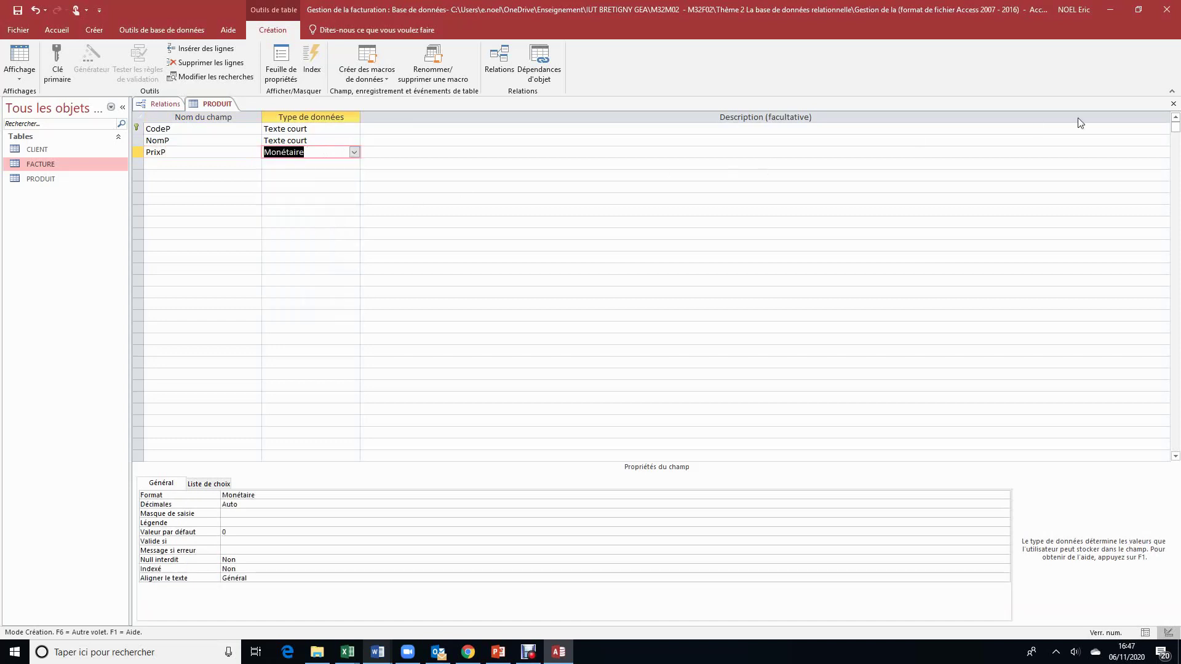
pyautogui.click(1174, 105)
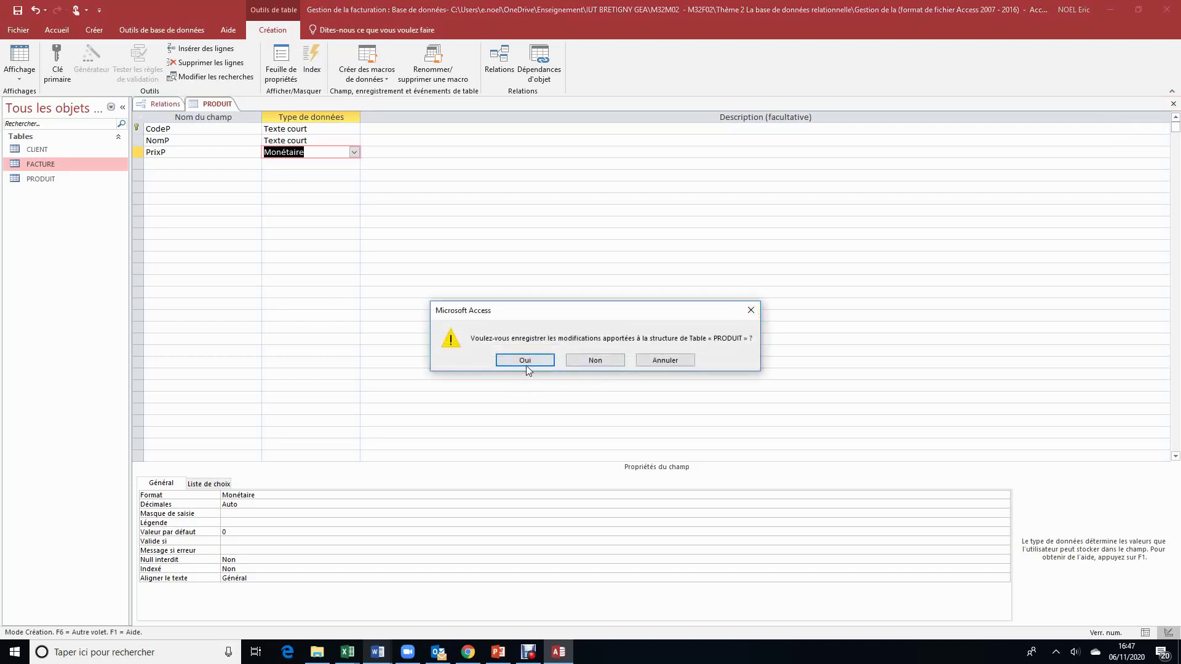
pyautogui.click(525, 361)
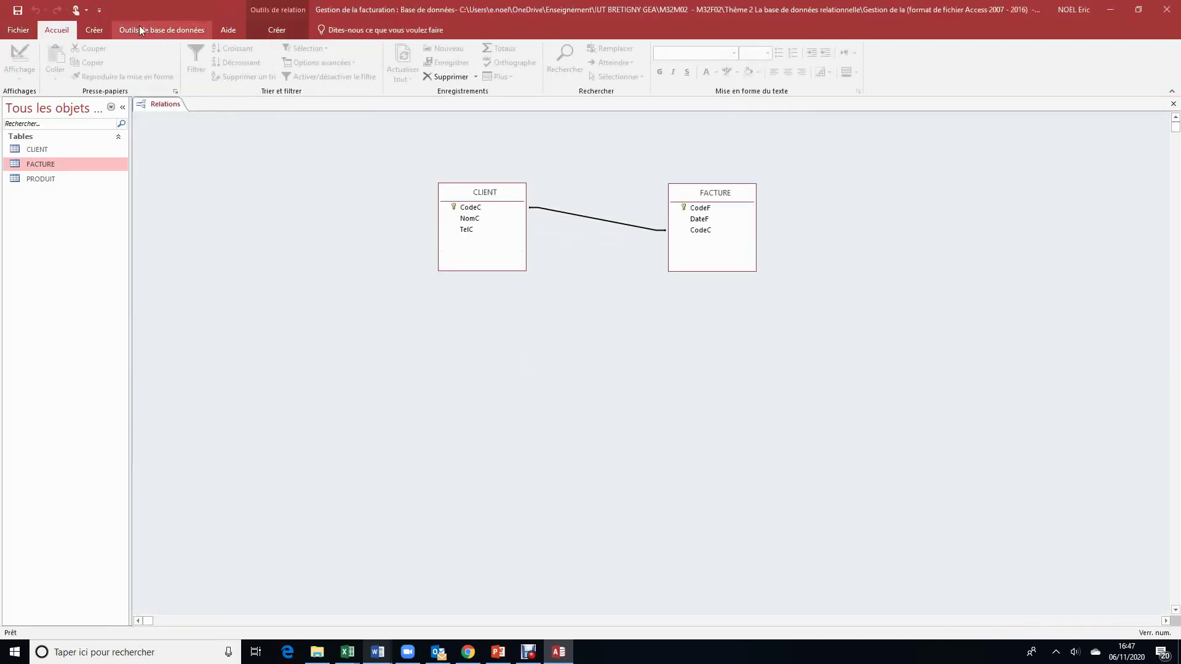
# Step: Add the PRODUIT table through Afficher la table and position it beneath CLIENT and FACTURE
pyautogui.rightClick(327, 300)
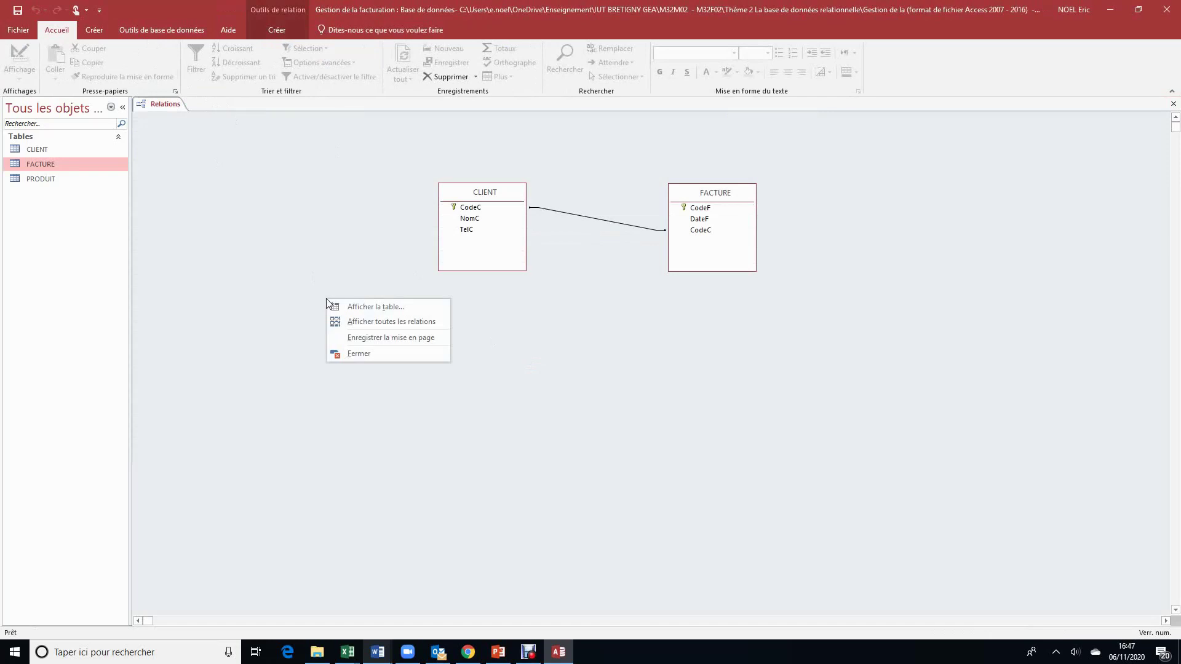
pyautogui.click(355, 307)
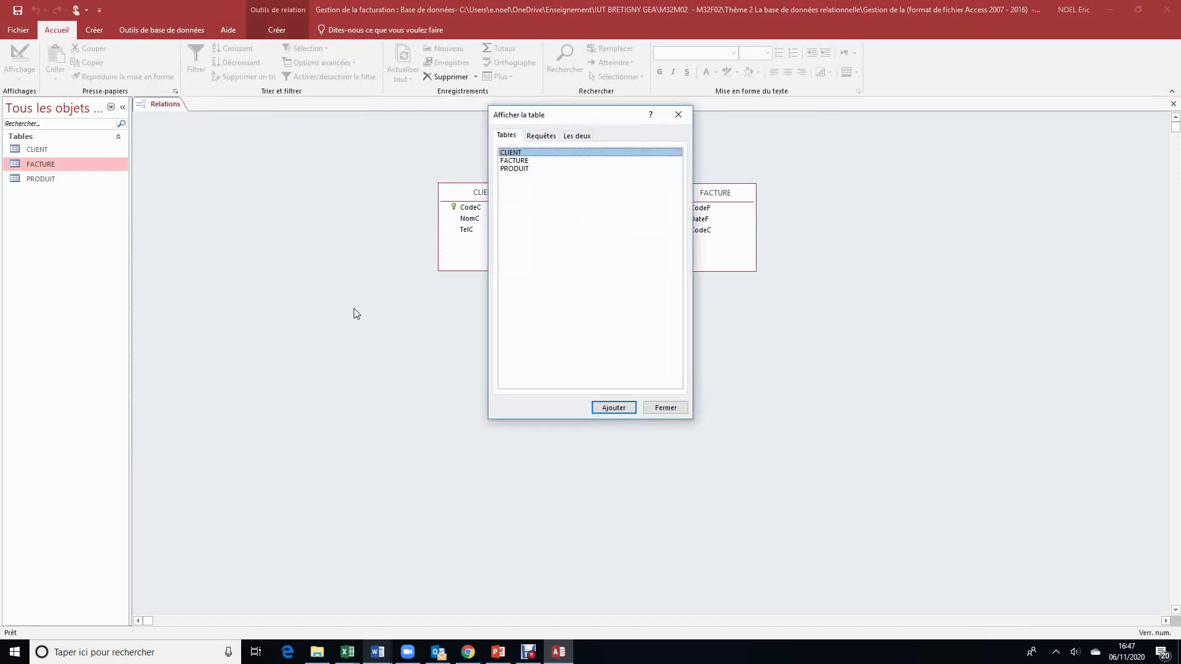
pyautogui.click(521, 168)
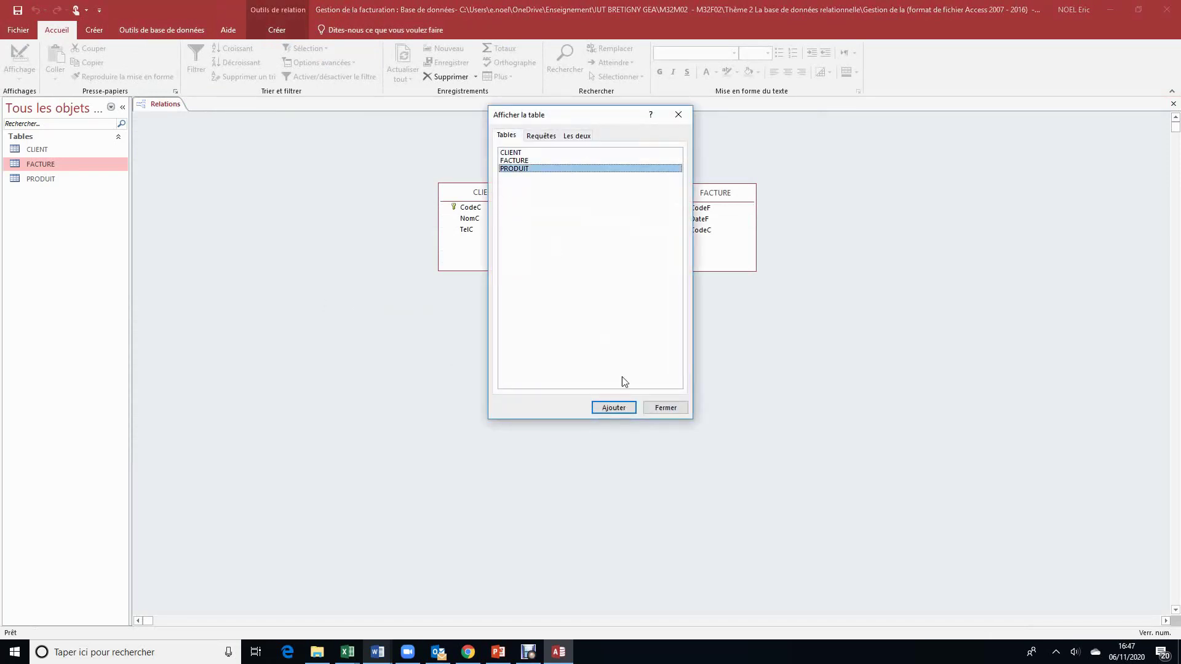
pyautogui.click(614, 408)
pyautogui.click(666, 404)
pyautogui.moveTo(232, 128); pyautogui.dragTo(644, 370)
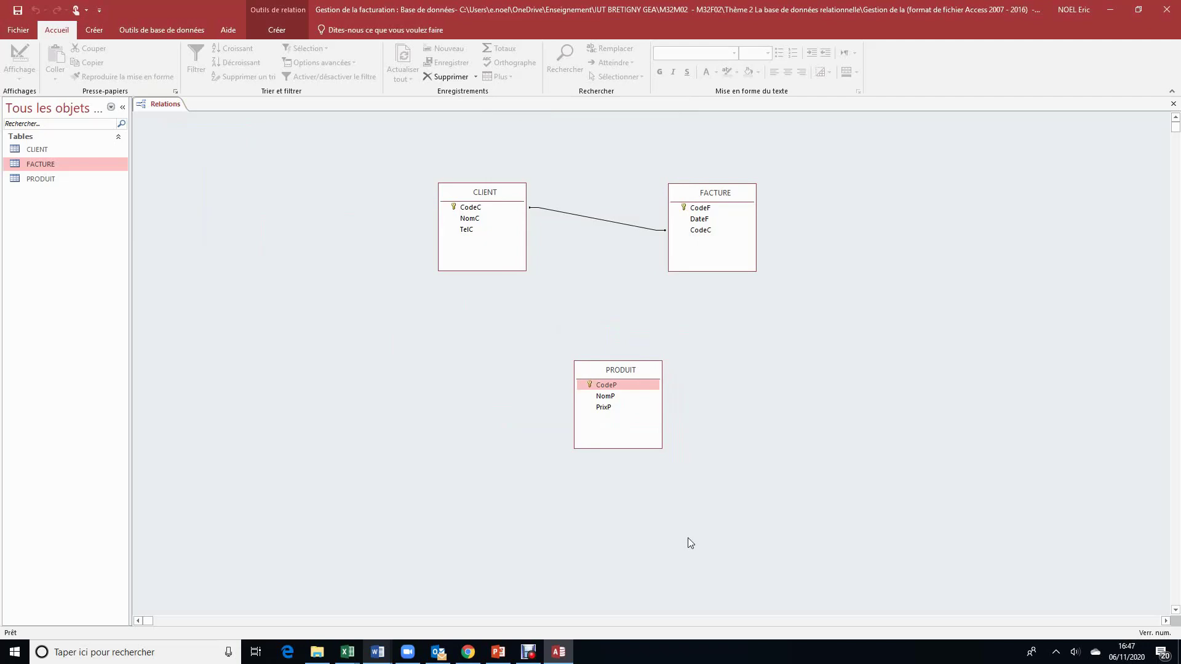
pyautogui.moveTo(378, 652)
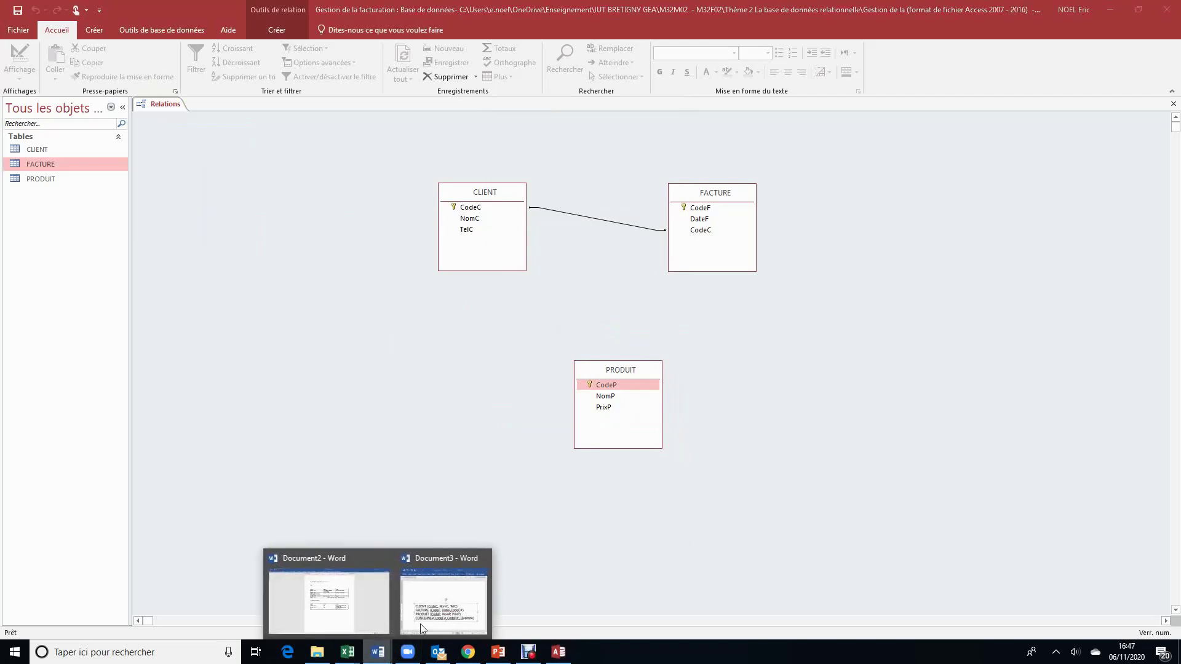
pyautogui.click(472, 590)
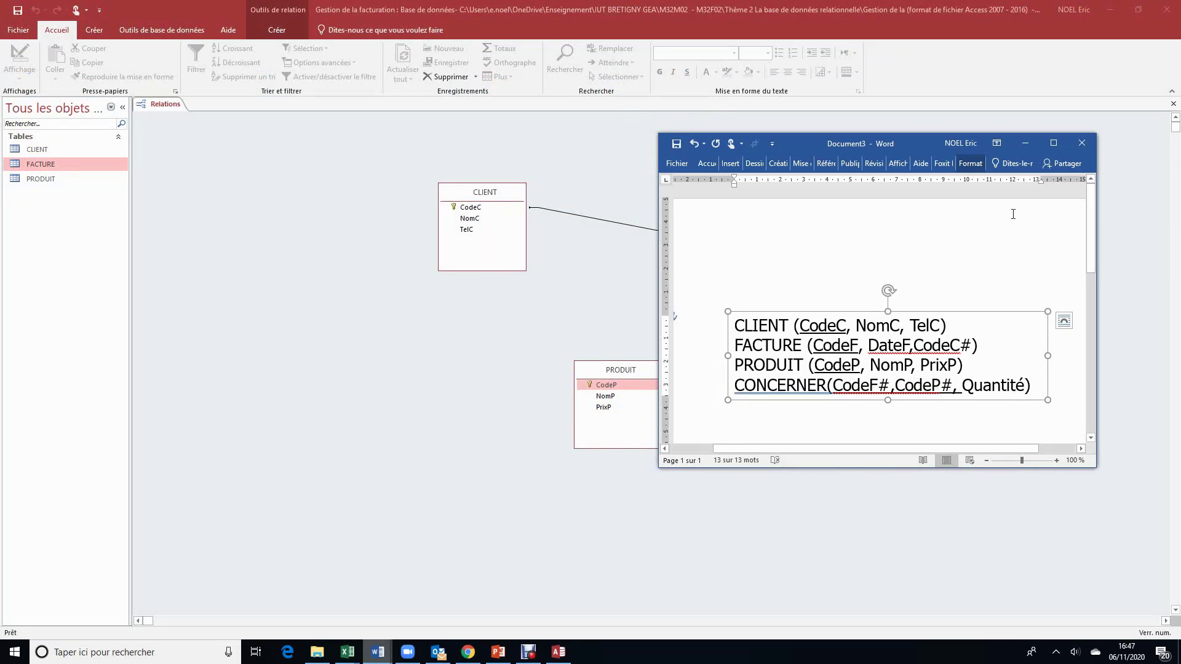
pyautogui.click(1025, 143)
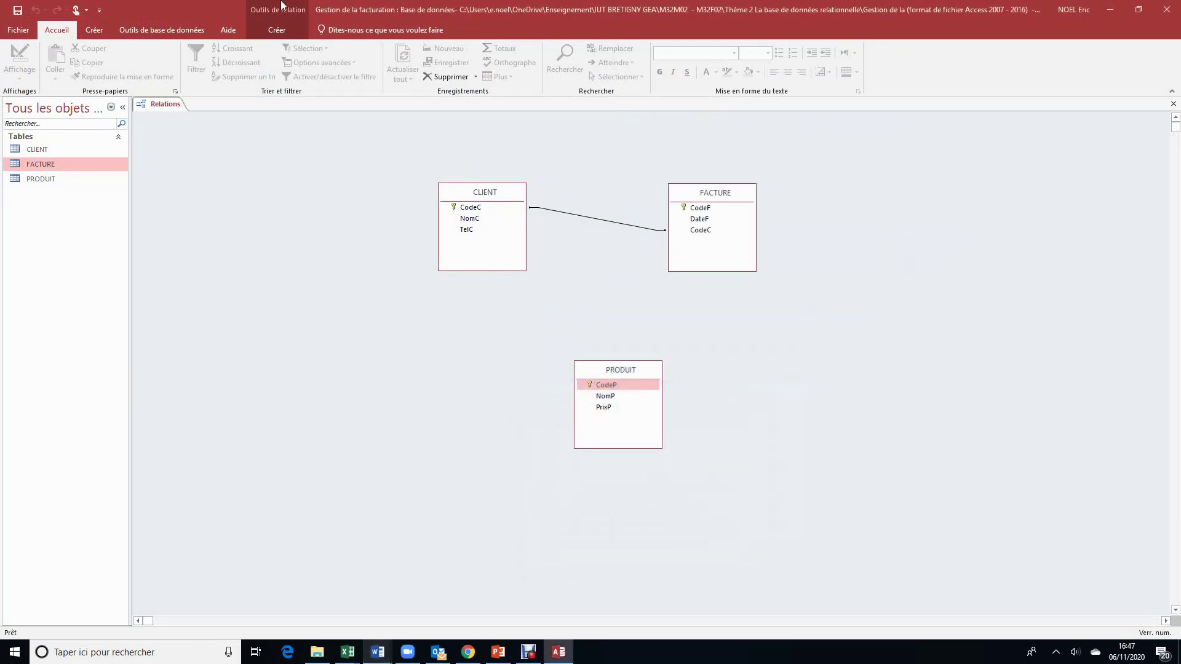
# Step: Start a new table in design view from Création de table
pyautogui.click(94, 29)
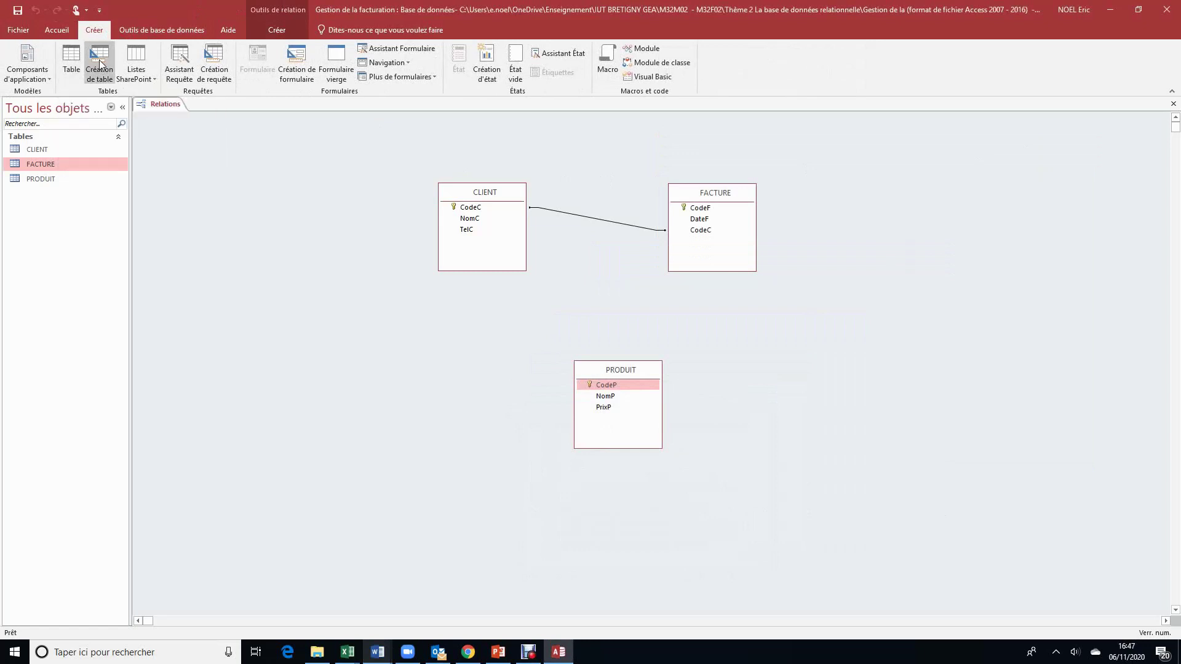
pyautogui.click(98, 60)
pyautogui.click(20, 80)
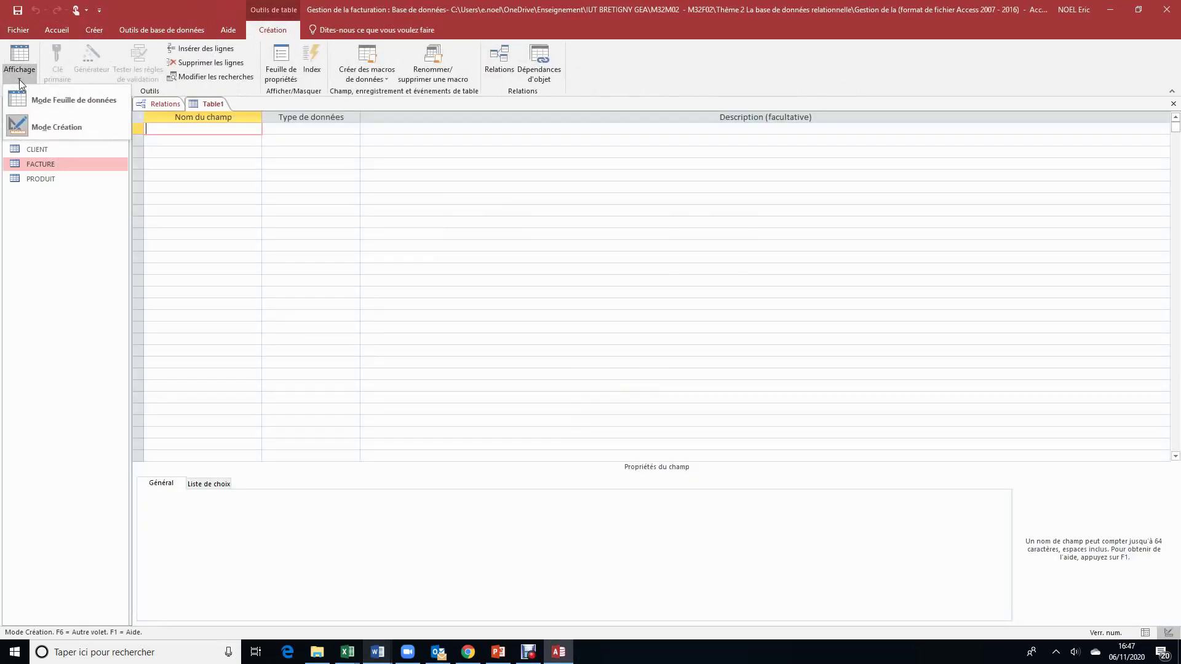
pyautogui.click(43, 127)
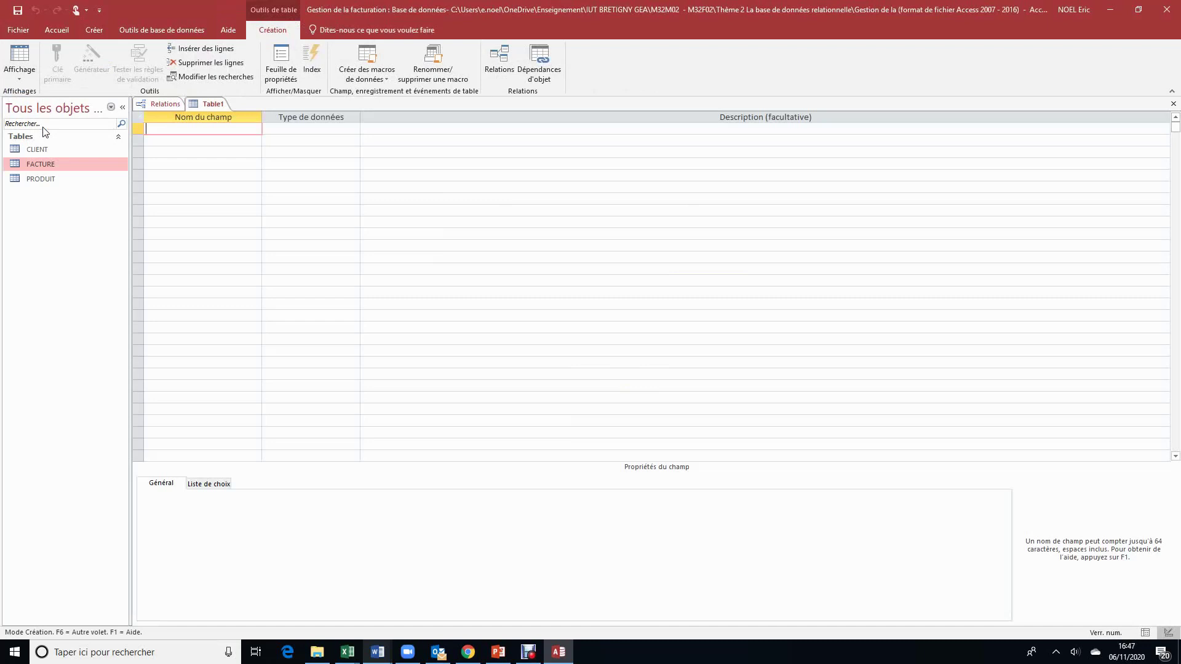
pyautogui.click(19, 76)
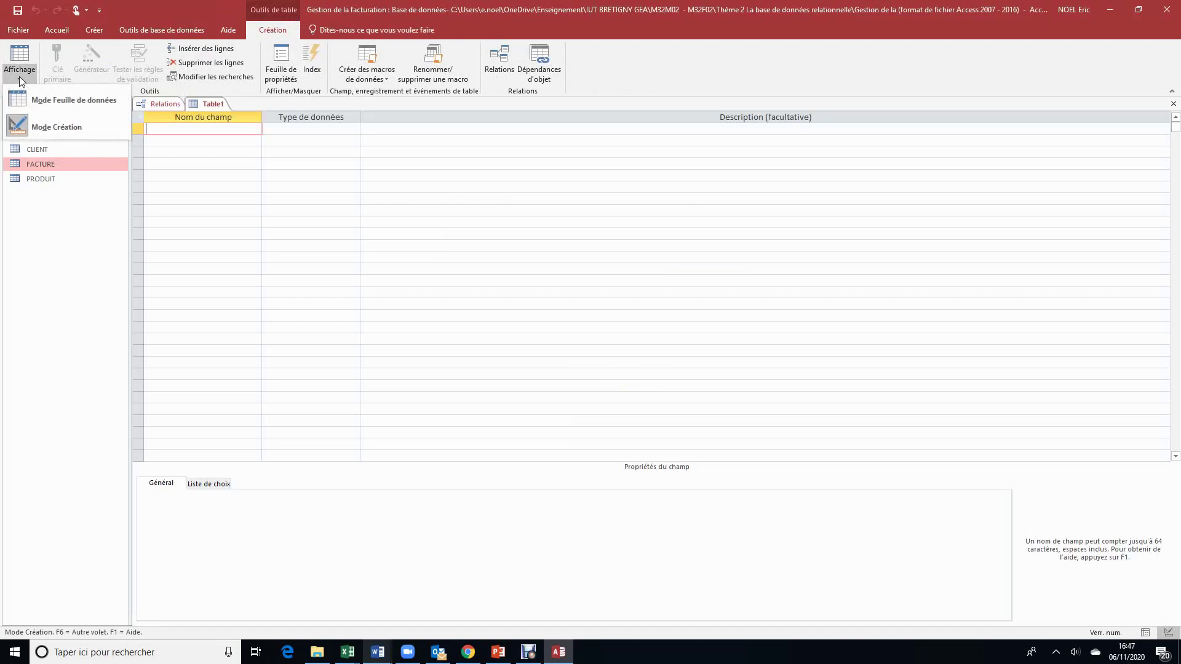
pyautogui.click(45, 122)
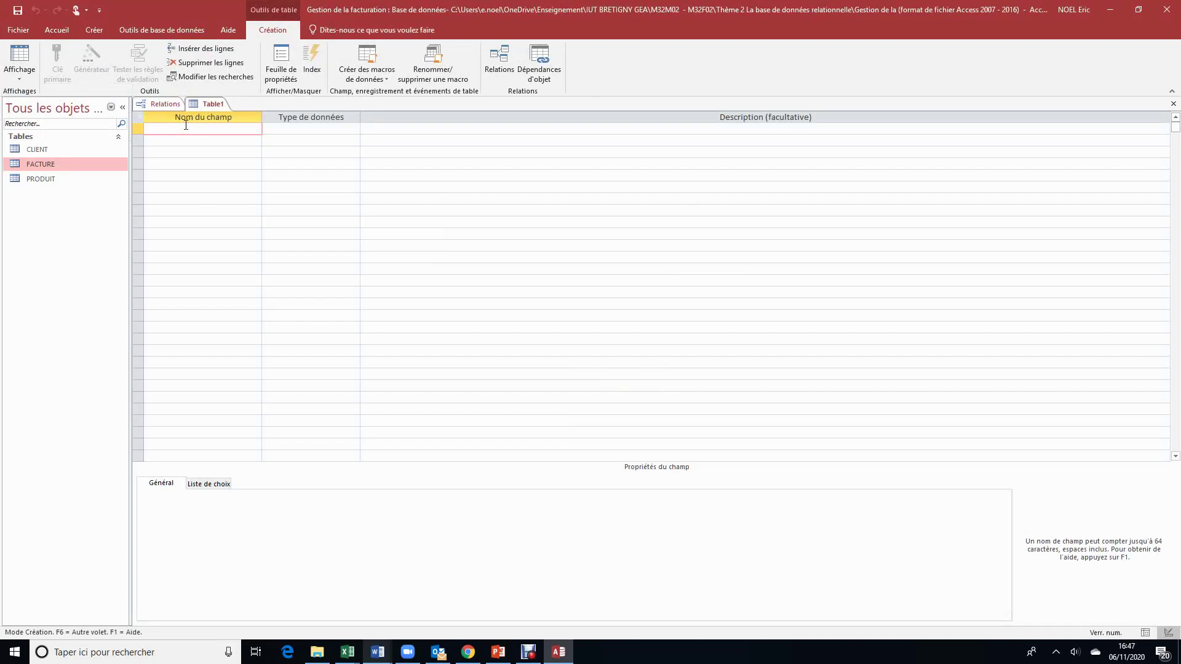
# Step: Enter fields CodeP and CodeF, both with the Texte court data type
pyautogui.write('CodeP')
pyautogui.click(327, 127)
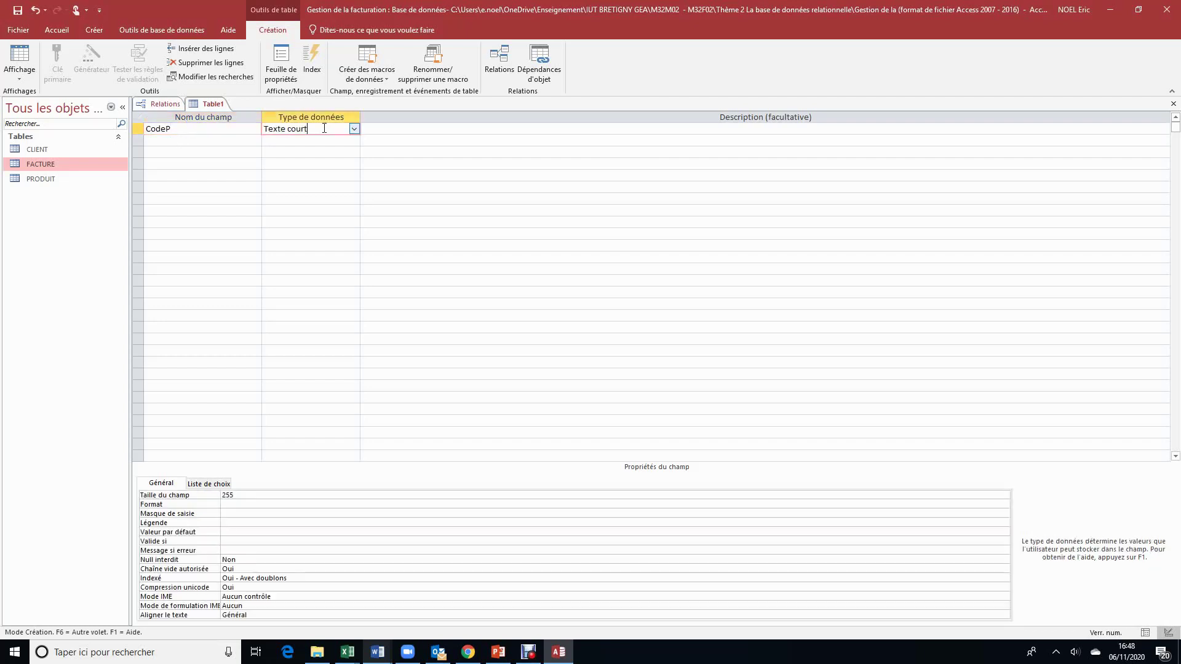
pyautogui.click(169, 138)
pyautogui.write('CodeF')
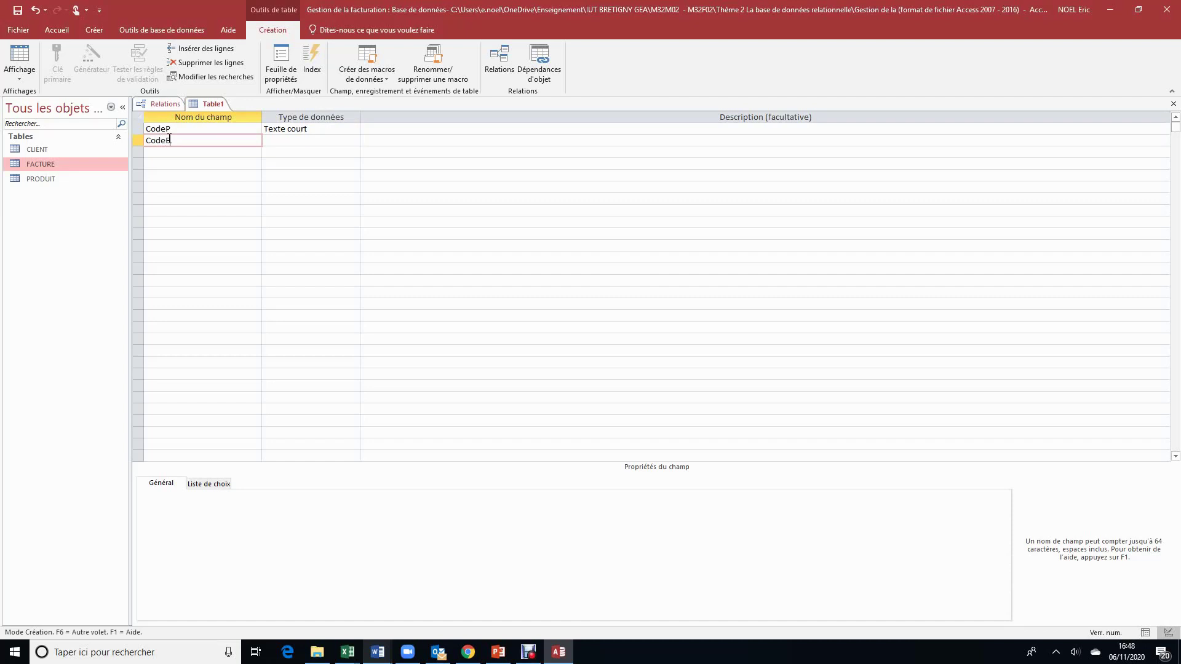
pyautogui.click(301, 141)
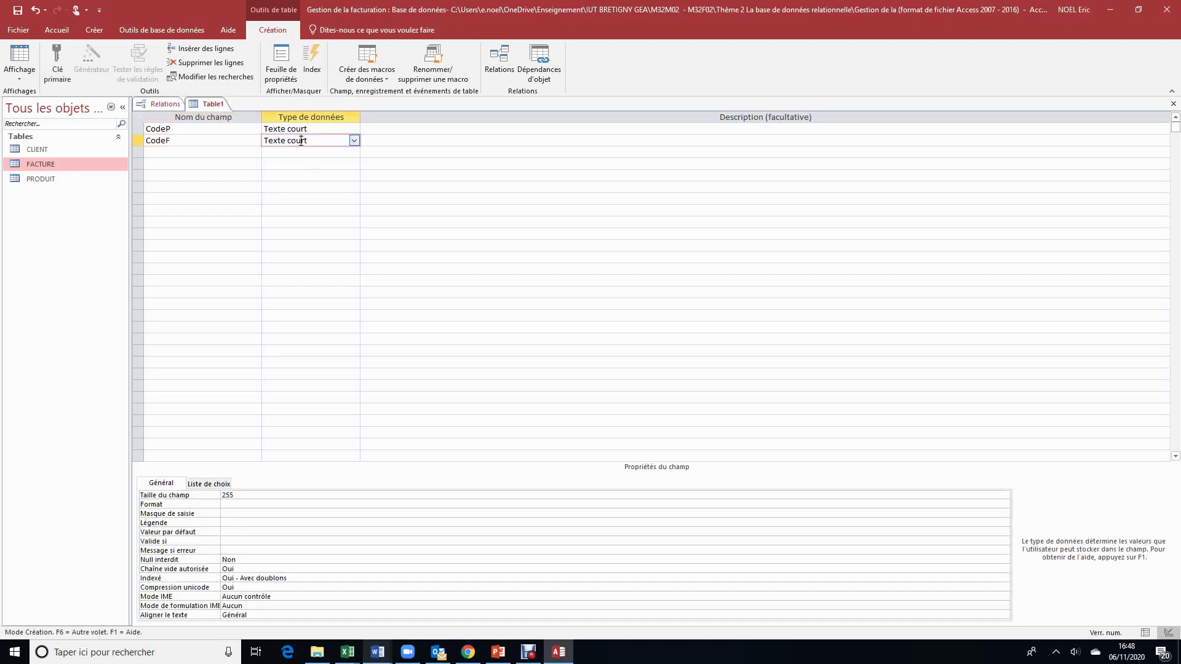
# Step: Make CodeP and CodeF together the table's combined primary key
pyautogui.click(140, 129)
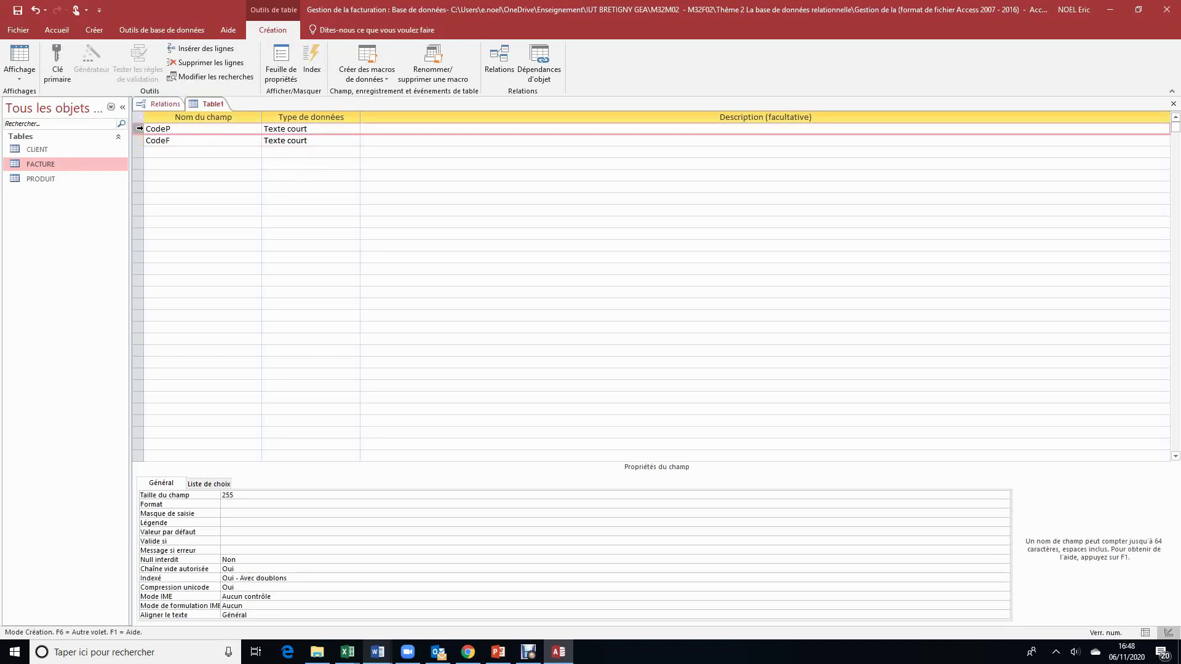
pyautogui.click(56, 59)
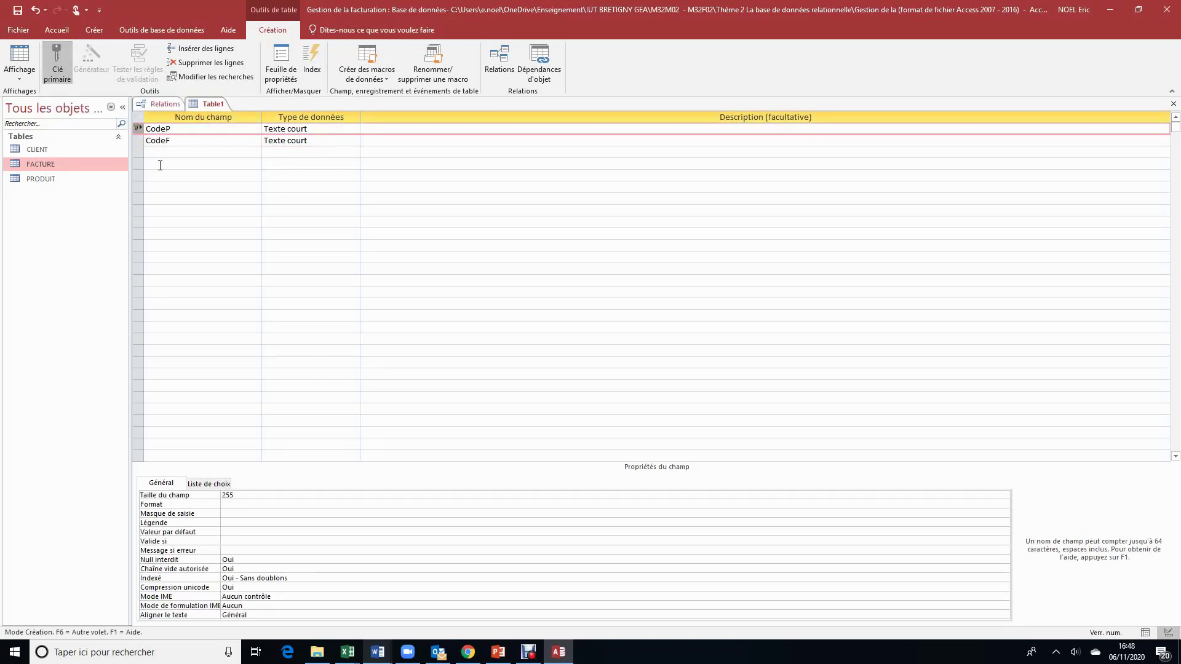
pyautogui.click(141, 140)
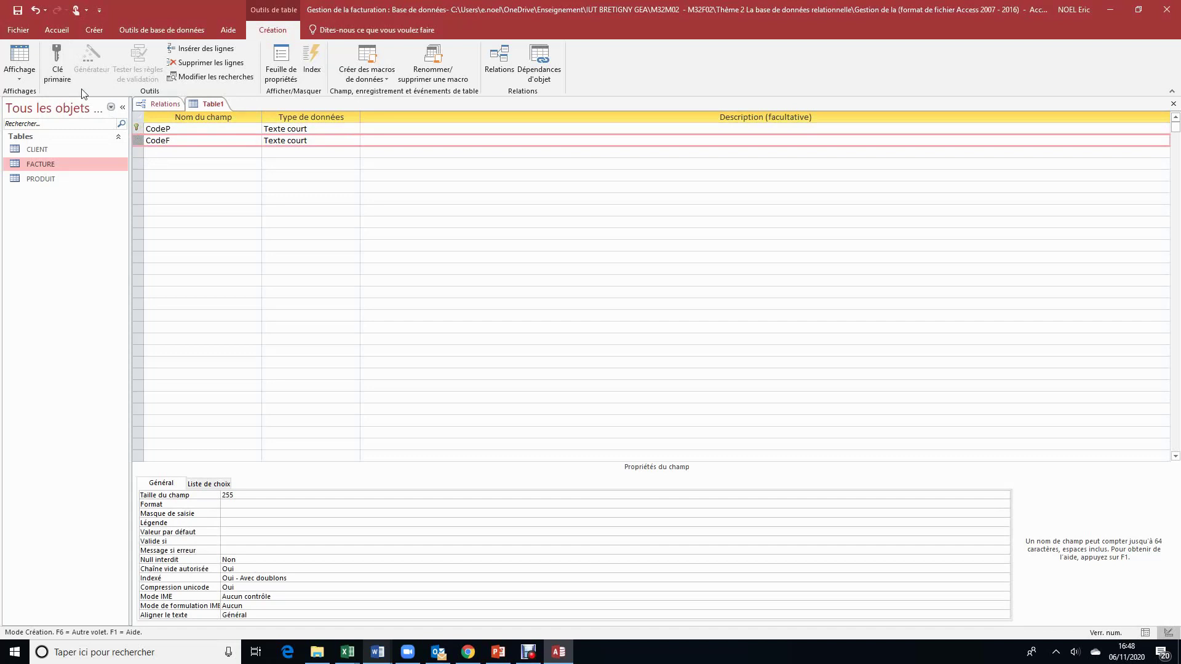
pyautogui.click(58, 64)
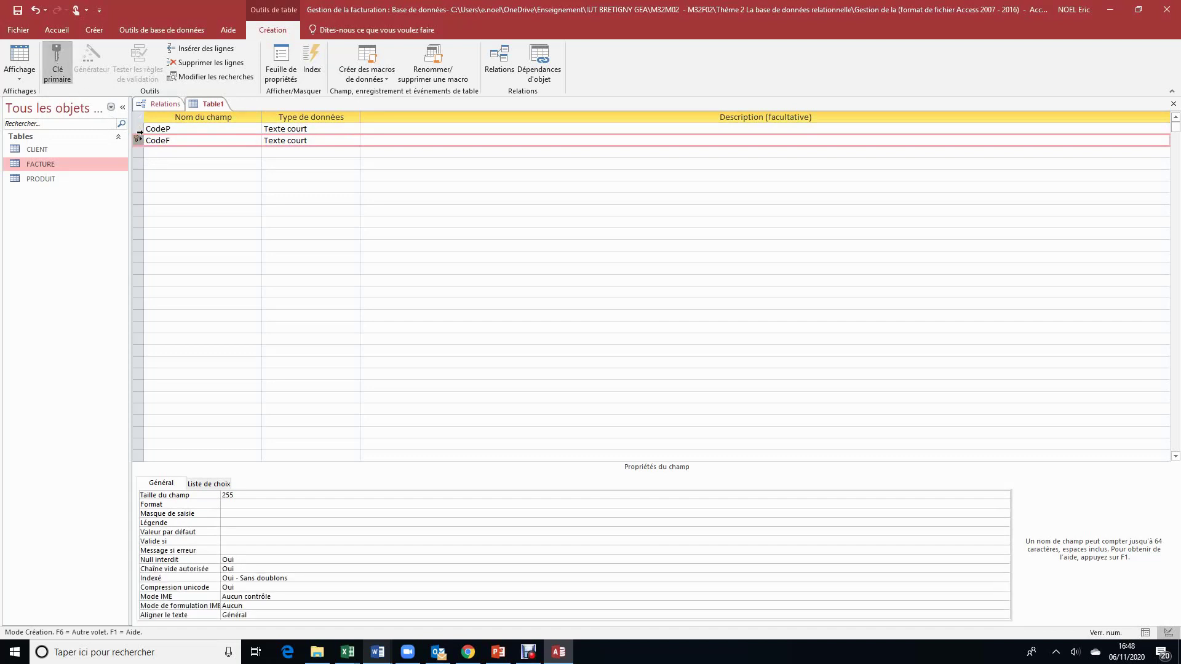
pyautogui.click(61, 67)
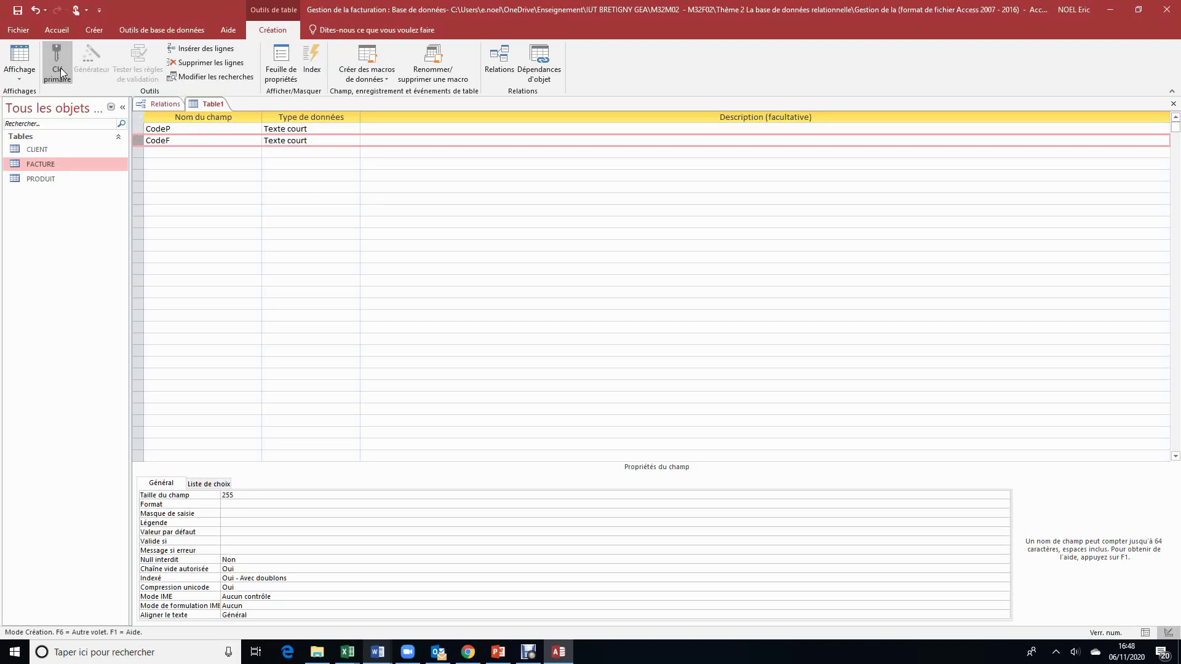
pyautogui.click(223, 172)
pyautogui.moveTo(138, 128); pyautogui.dragTo(139, 141)
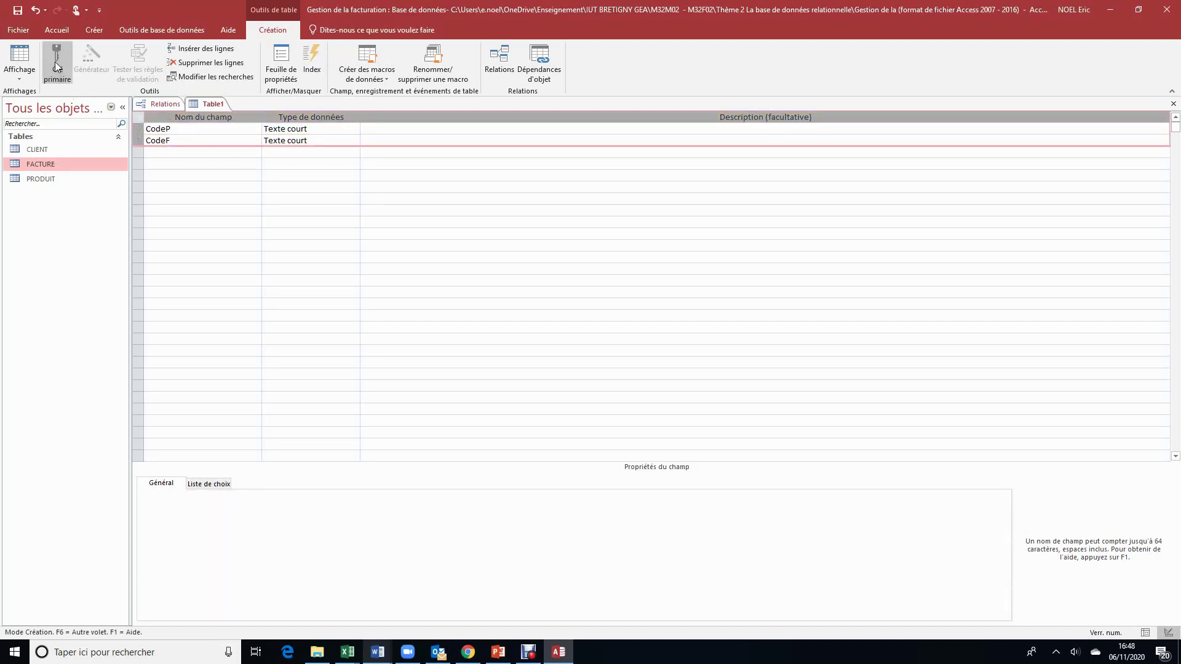
pyautogui.click(56, 67)
# Step: Add a third field named Quantité, checking the Word schema for reference
pyautogui.click(158, 152)
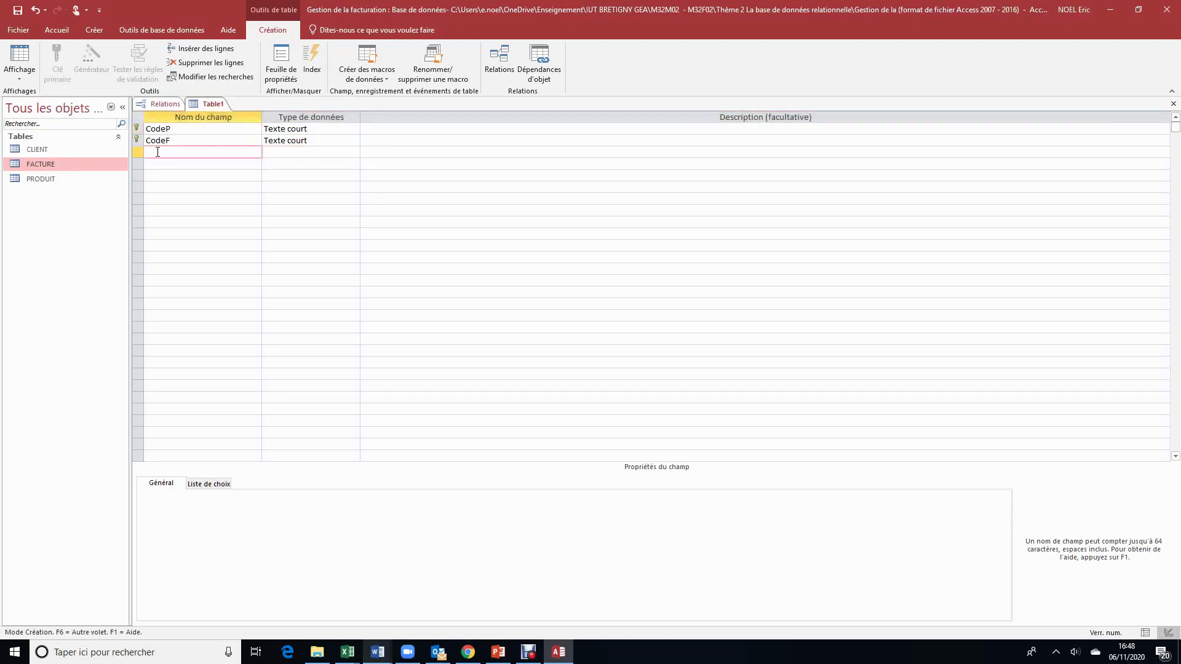
pyautogui.write('Quantité')
pyautogui.moveTo(366, 657)
pyautogui.click(452, 602)
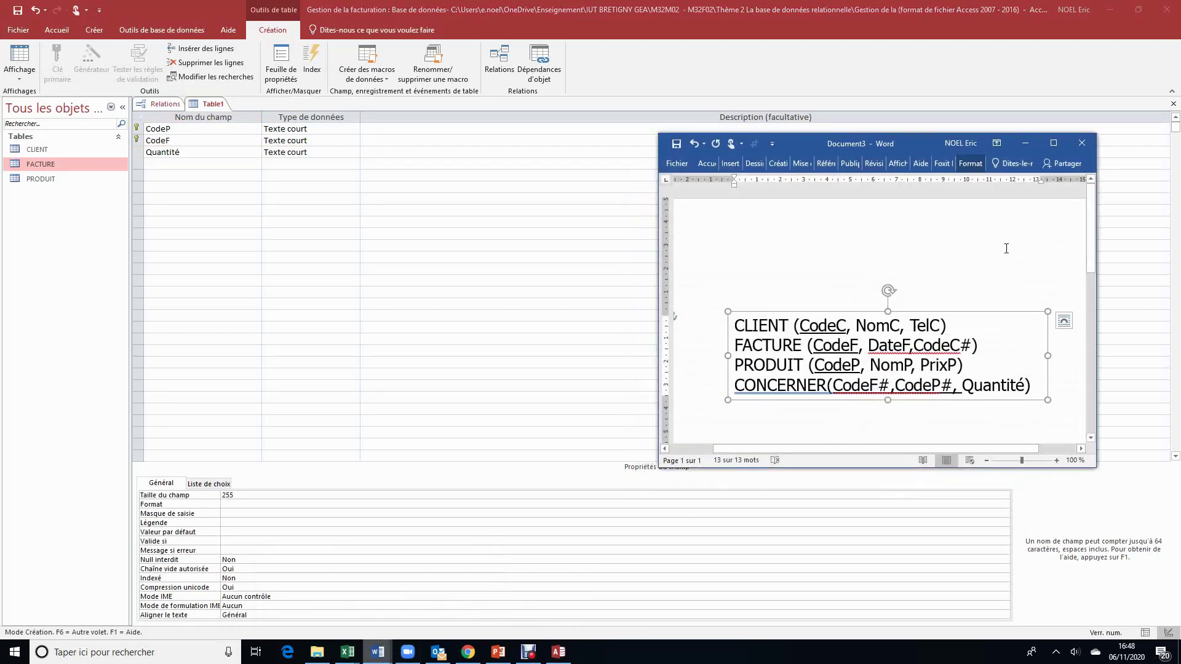
pyautogui.click(1025, 143)
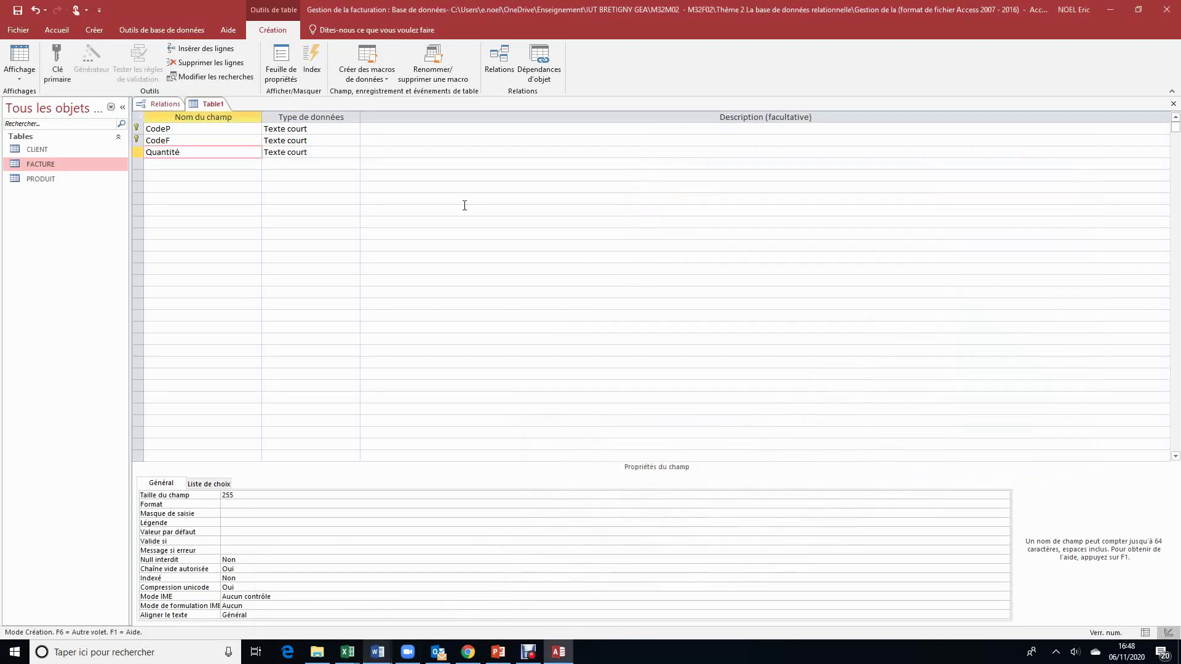
# Step: Close the design and save the new table as CONCERNER
pyautogui.click(1174, 103)
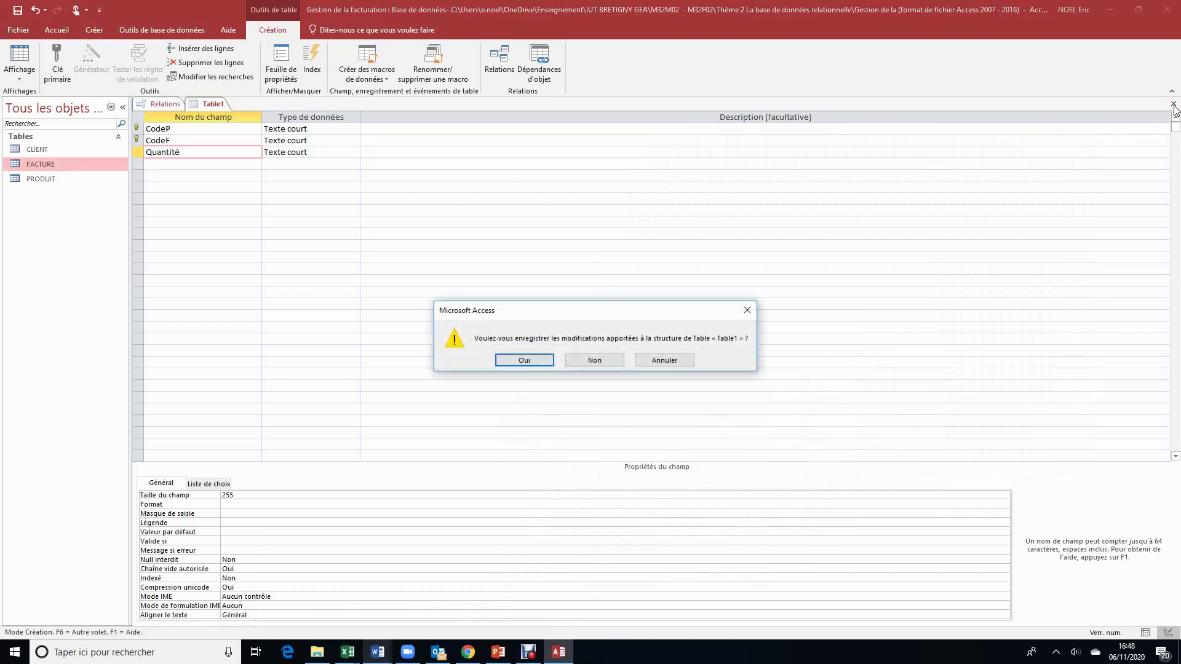
pyautogui.click(532, 361)
pyautogui.moveTo(377, 652)
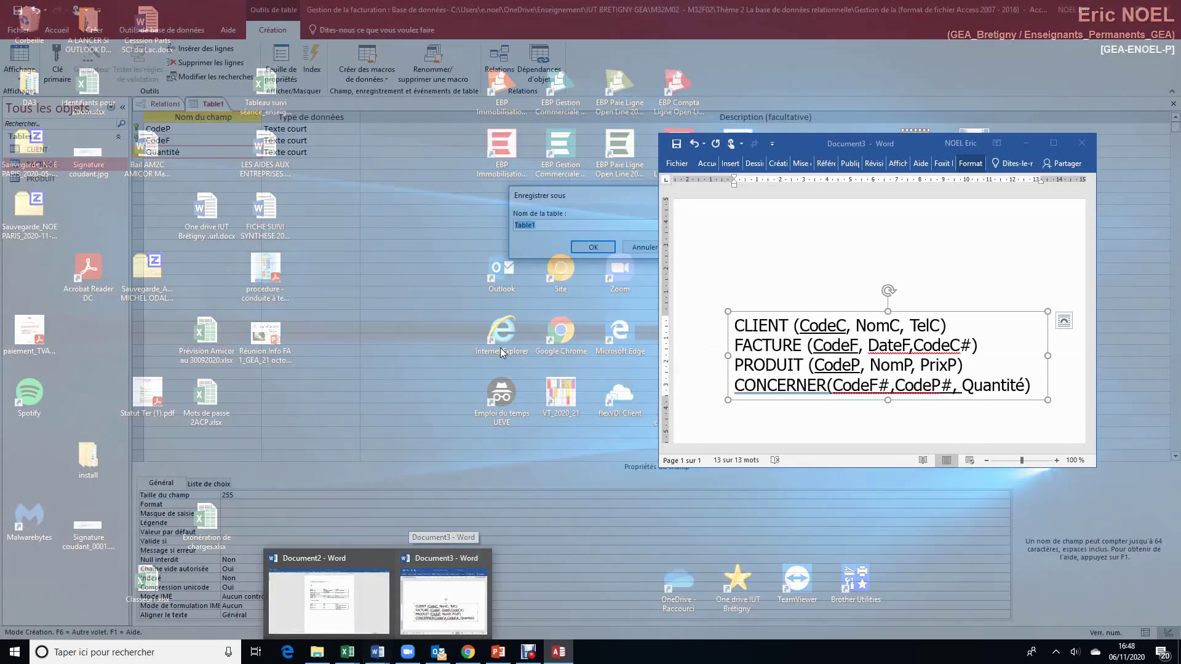
pyautogui.press('capslock')
pyautogui.write('CO')
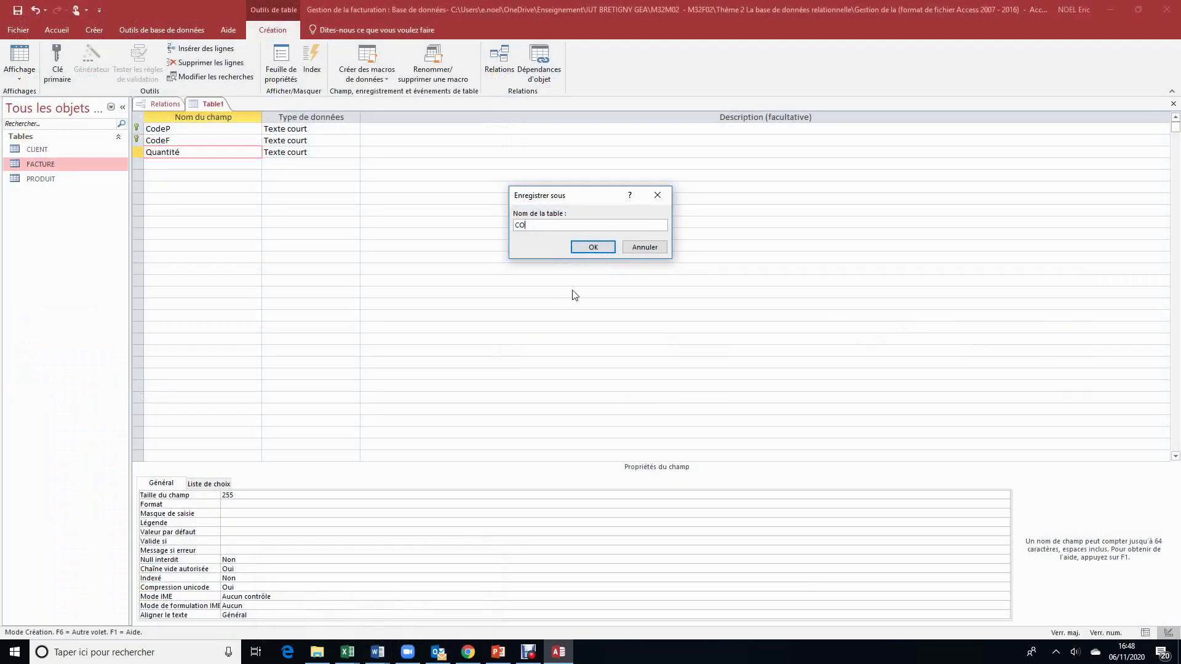
pyautogui.write('NCERNER')
pyautogui.click(592, 245)
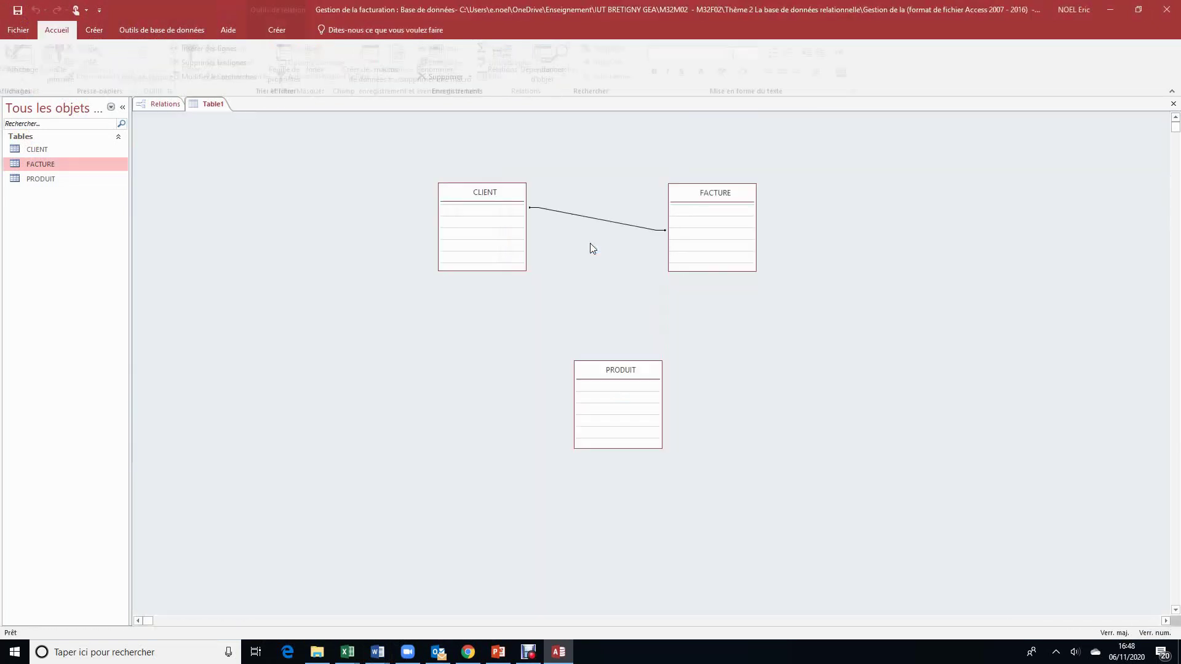
# Step: Add CONCERNER to the Relations diagram from the Afficher la table list, dismissing a mail notification
pyautogui.rightClick(308, 287)
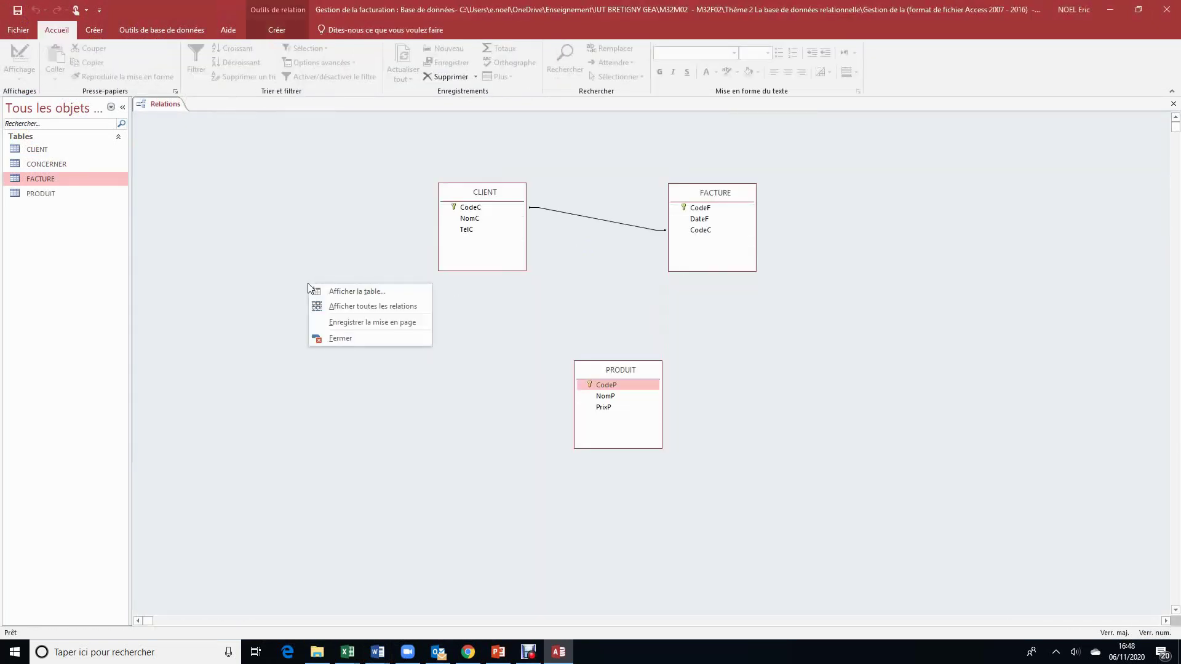
pyautogui.click(333, 289)
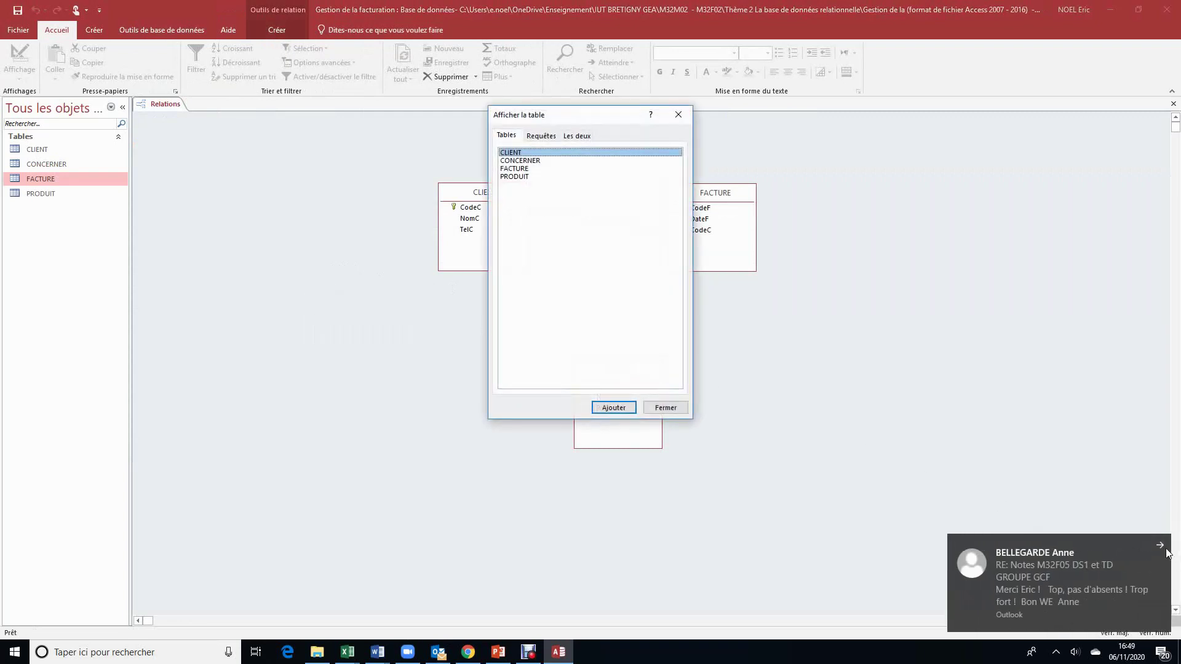
pyautogui.click(1166, 546)
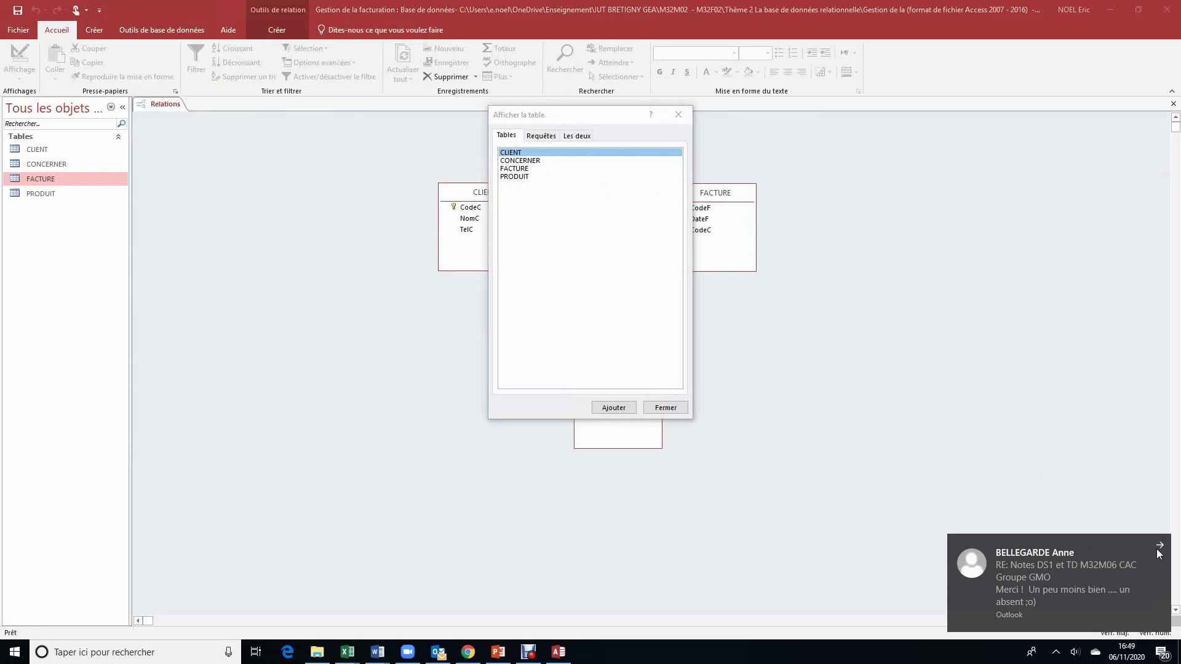
pyautogui.click(1158, 547)
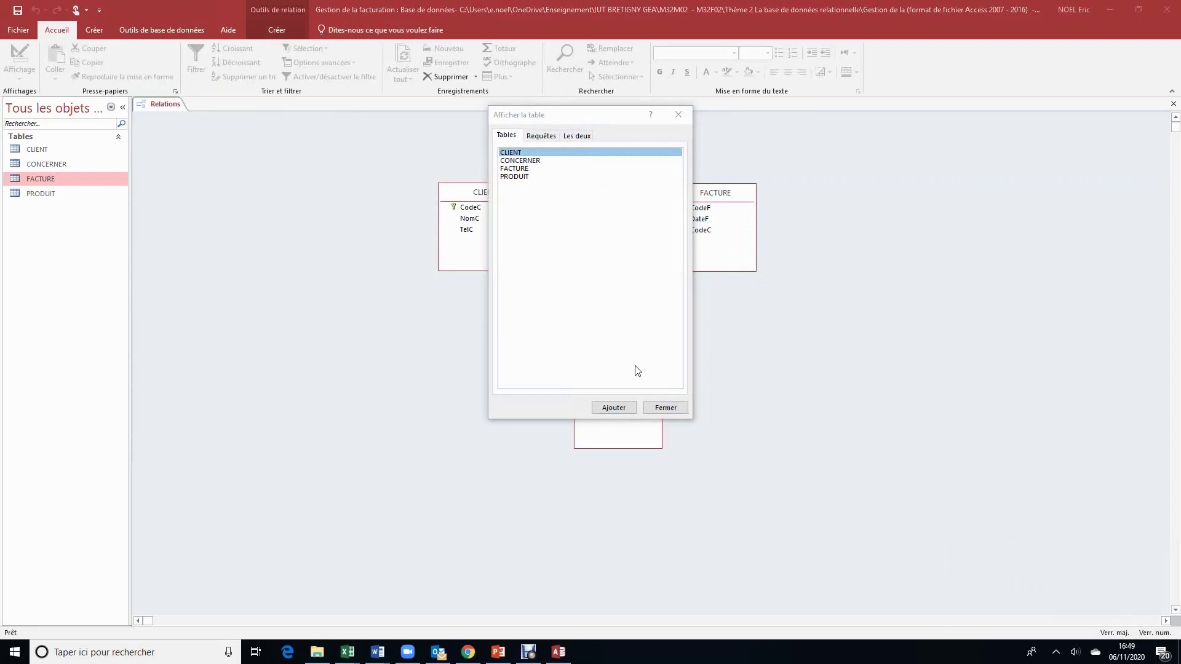
pyautogui.click(534, 161)
pyautogui.click(596, 407)
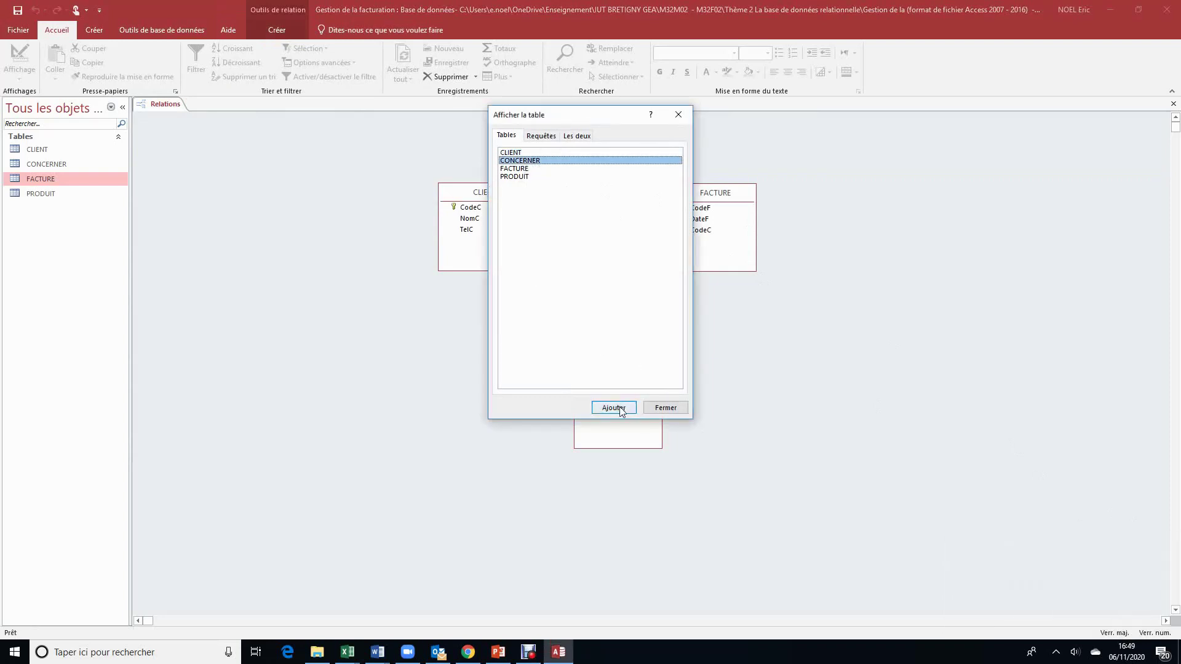
pyautogui.click(674, 408)
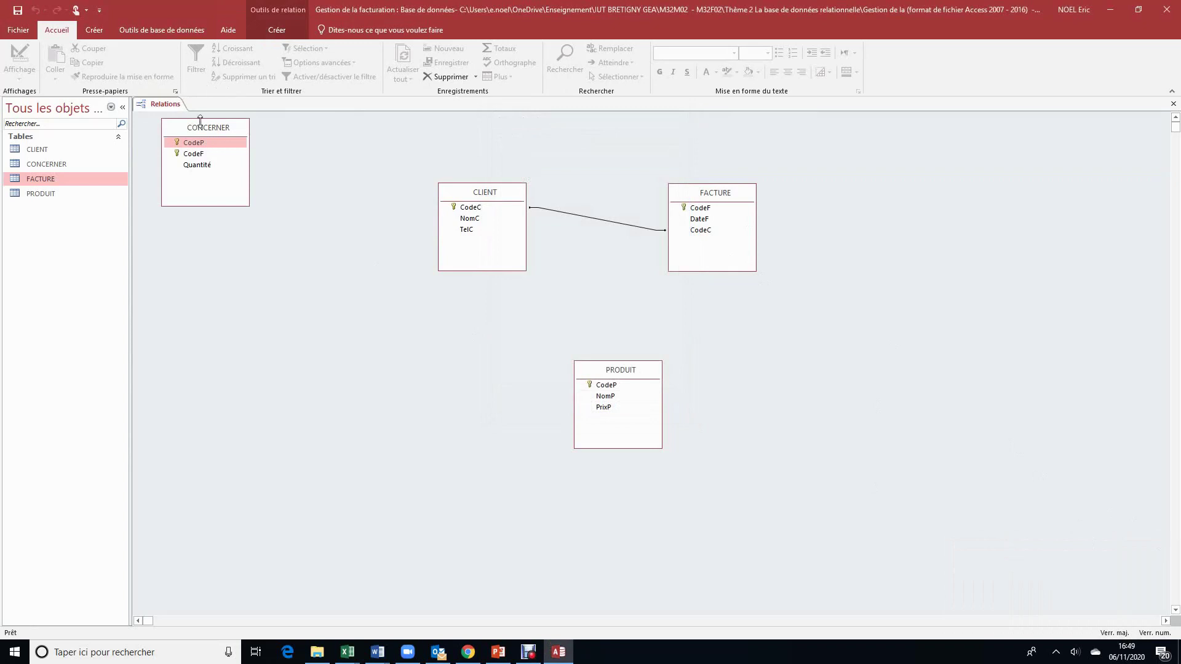
# Step: Arrange CLIENT, FACTURE, CONCERNER and PRODUIT in one row across the diagram
pyautogui.moveTo(219, 132); pyautogui.dragTo(829, 207)
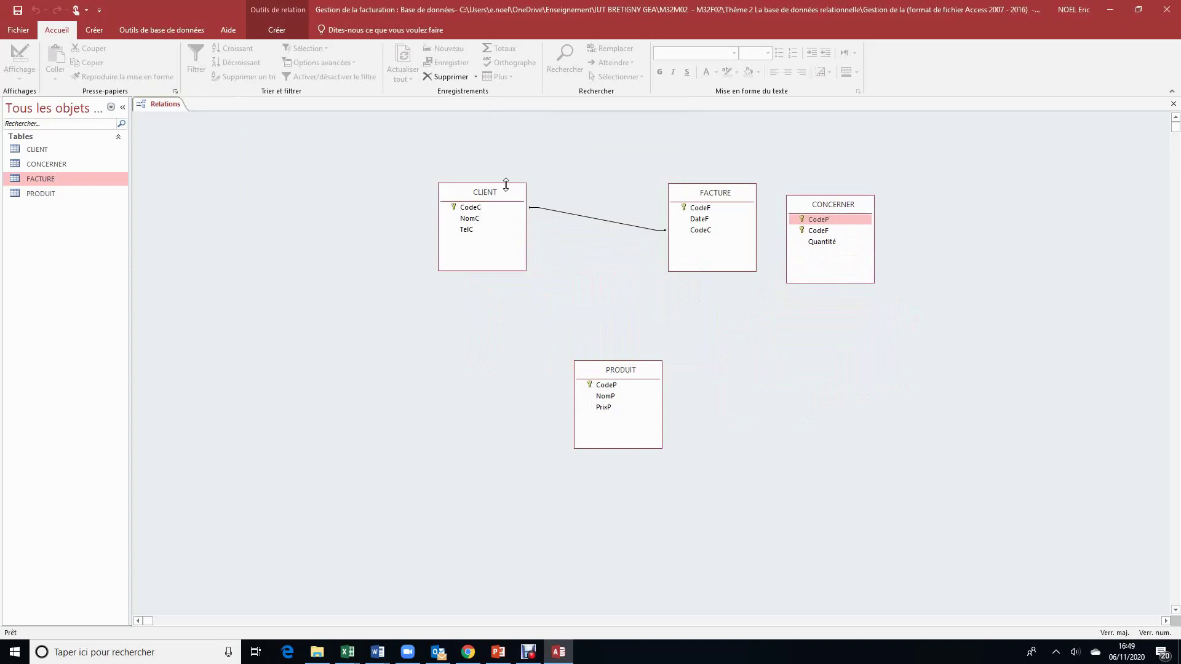
pyautogui.moveTo(504, 194); pyautogui.dragTo(348, 175)
pyautogui.moveTo(705, 195); pyautogui.dragTo(499, 170)
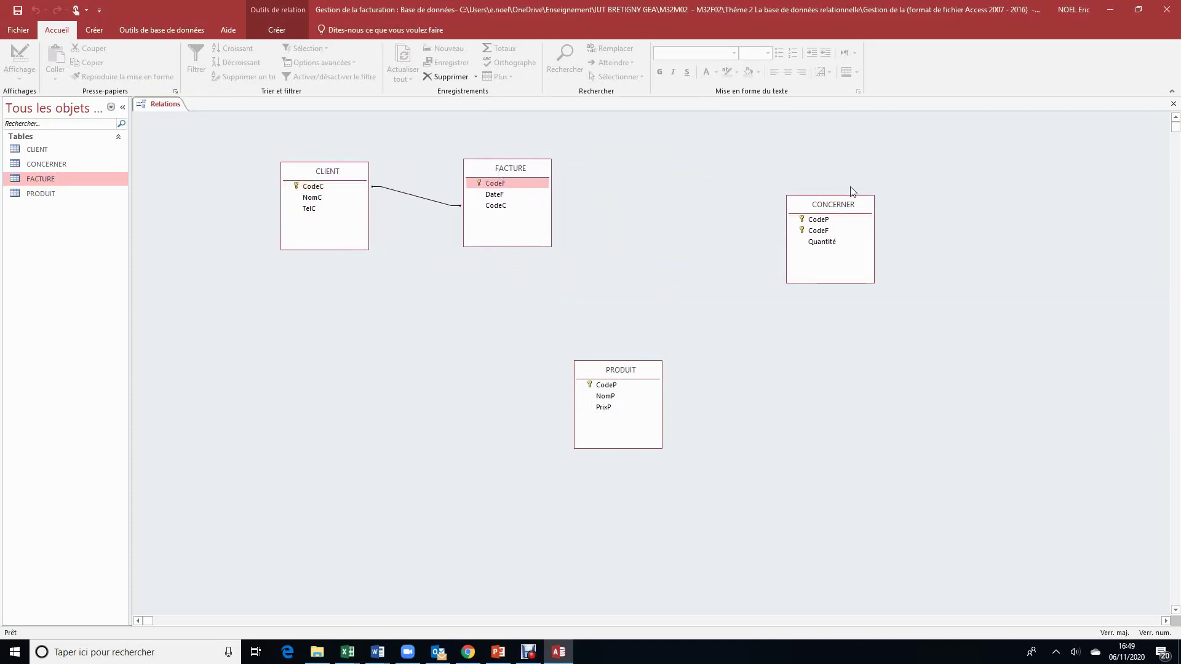
pyautogui.moveTo(842, 207); pyautogui.dragTo(692, 173)
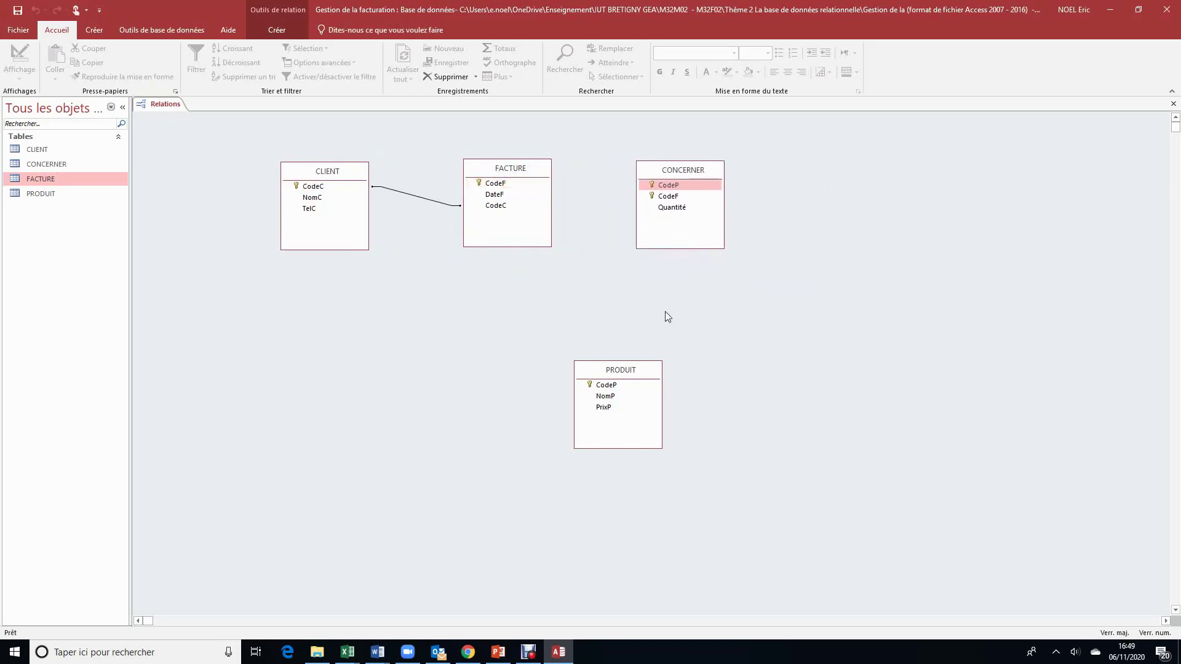
pyautogui.moveTo(642, 370); pyautogui.dragTo(871, 170)
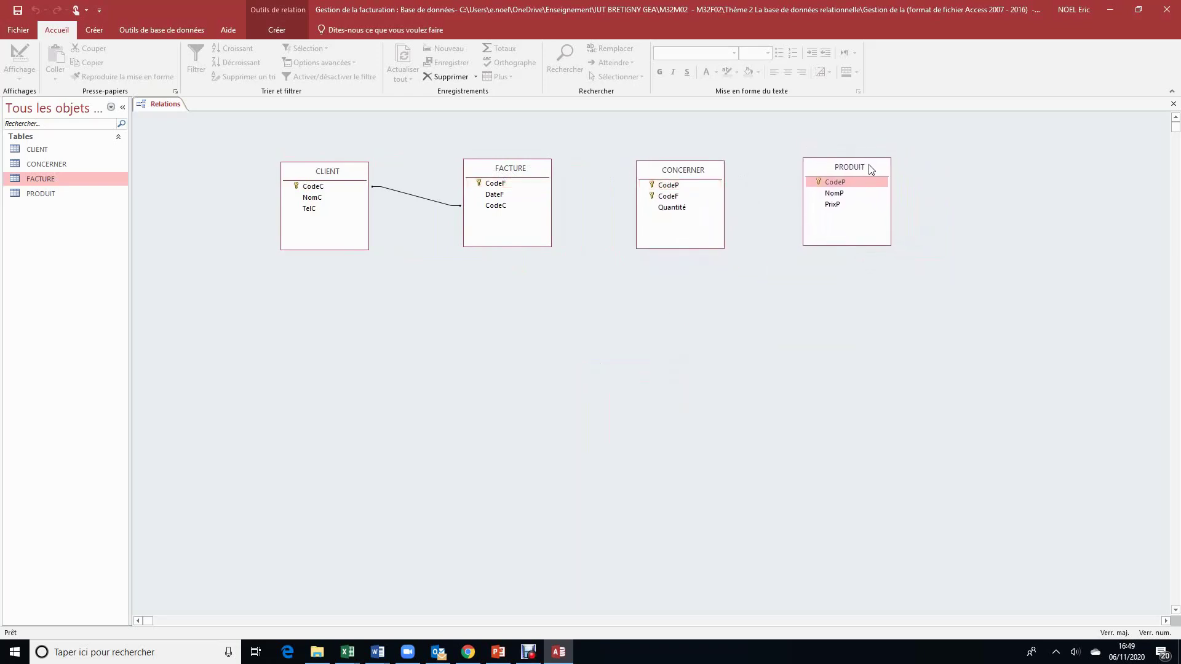
# Step: Create relationships FACTURE.CodeF to CONCERNER.CodeF and PRODUIT.CodeP to CONCERNER.CodeP
pyautogui.click(503, 186)
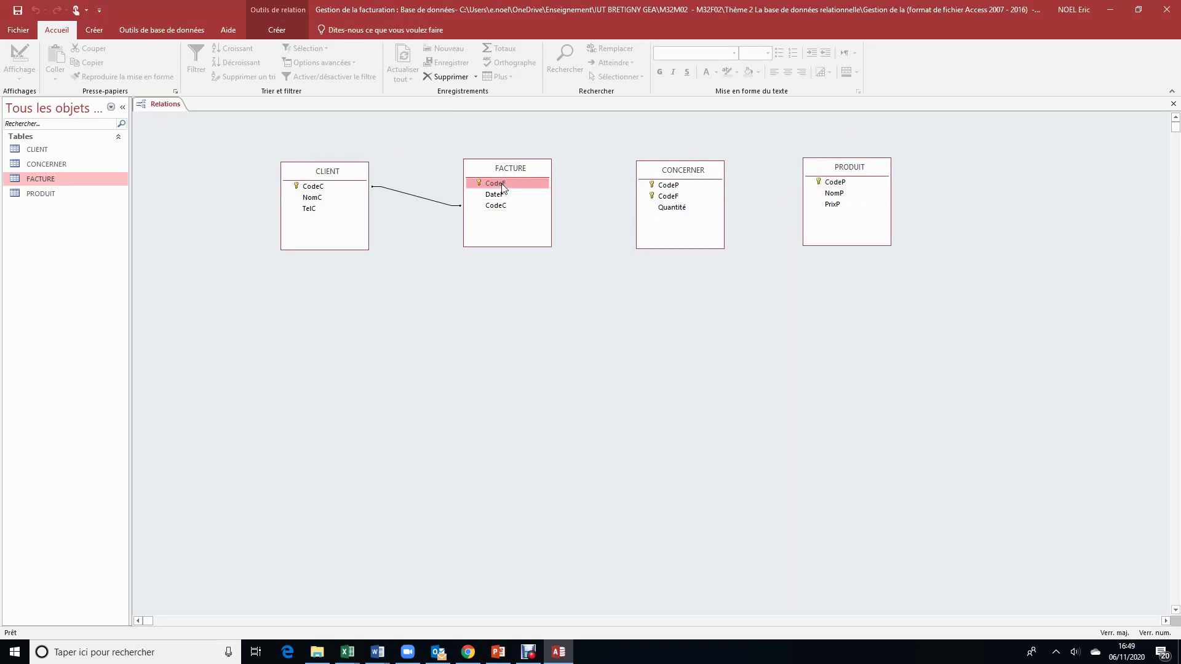
pyautogui.moveTo(503, 188); pyautogui.dragTo(675, 198)
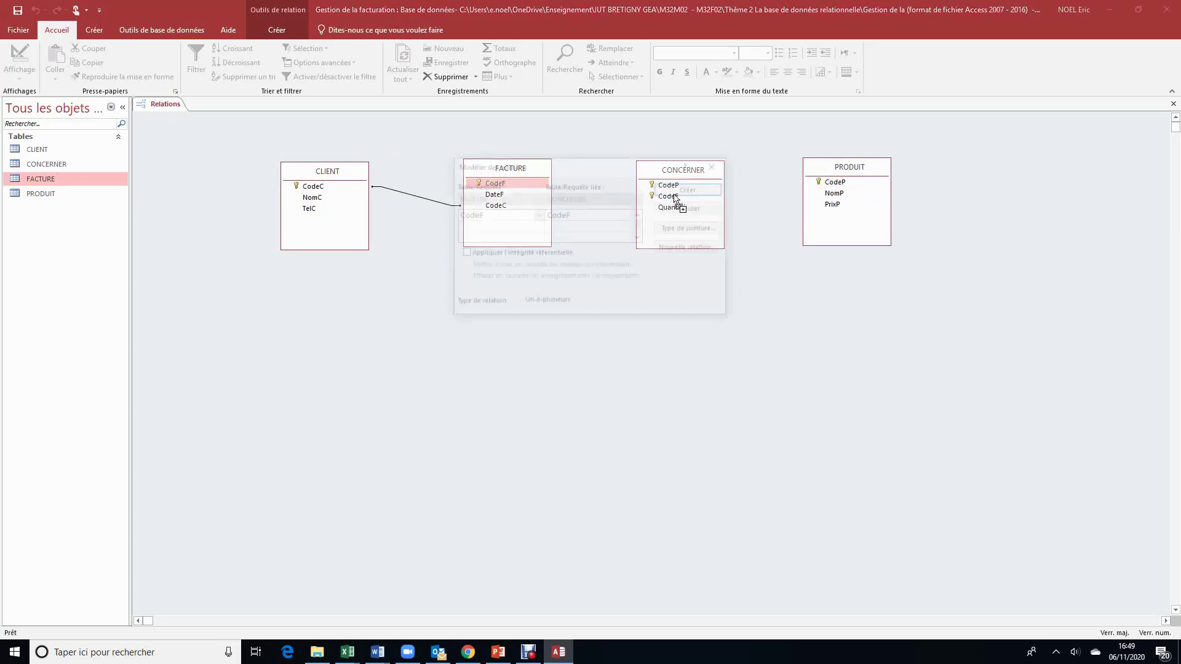
pyautogui.click(692, 189)
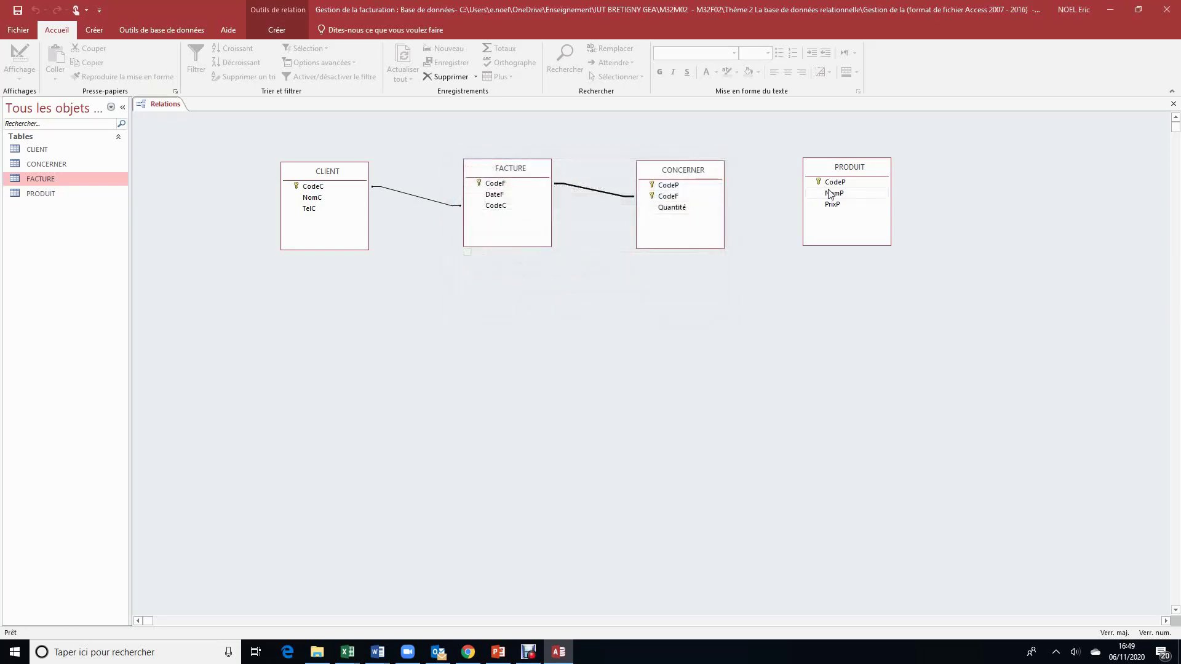
pyautogui.moveTo(843, 186); pyautogui.dragTo(672, 187)
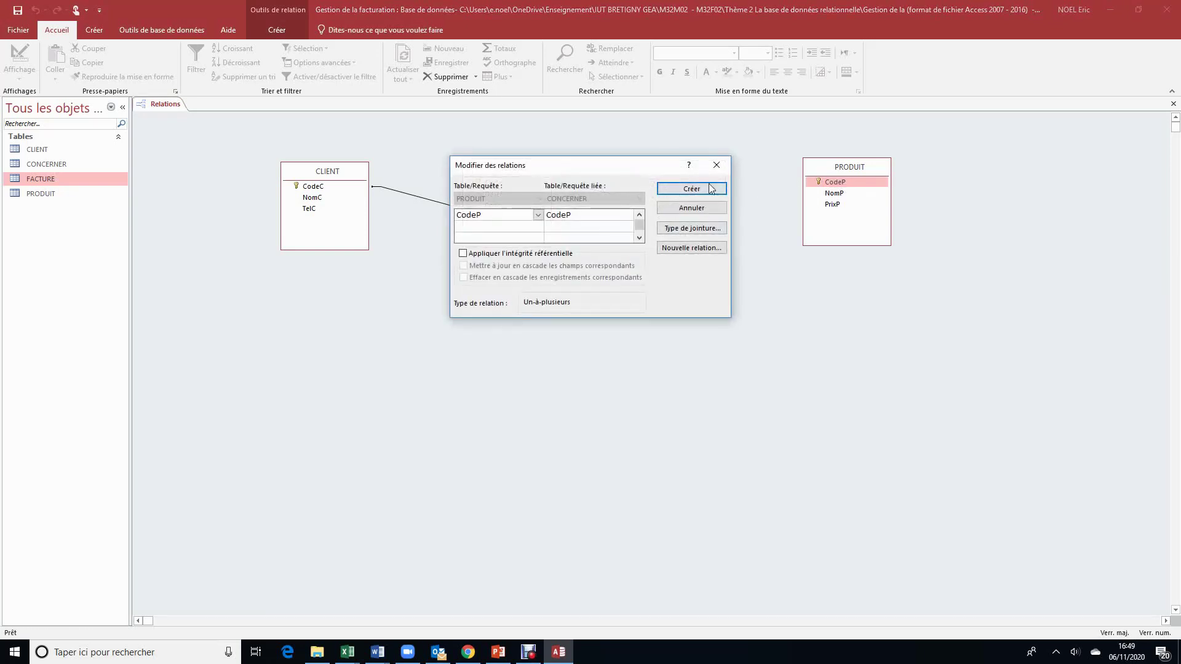
pyautogui.click(719, 189)
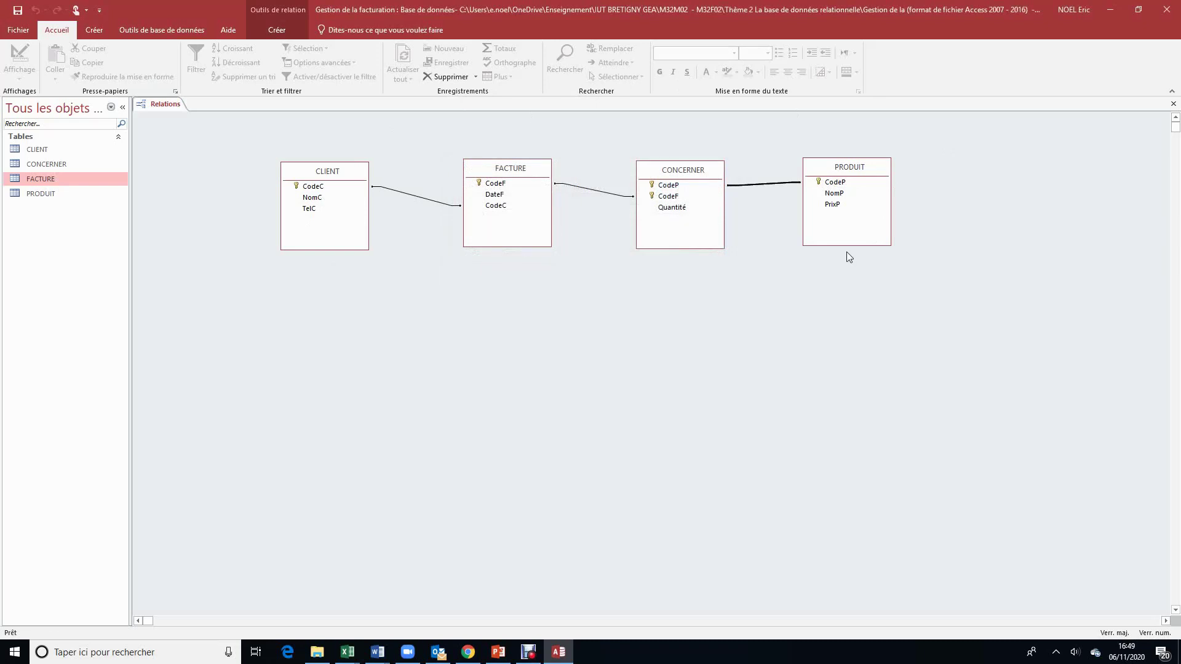
# Step: Enter client C1 in the CLIENT table with its name in capitals and its phone number
pyautogui.doubleClick(53, 150)
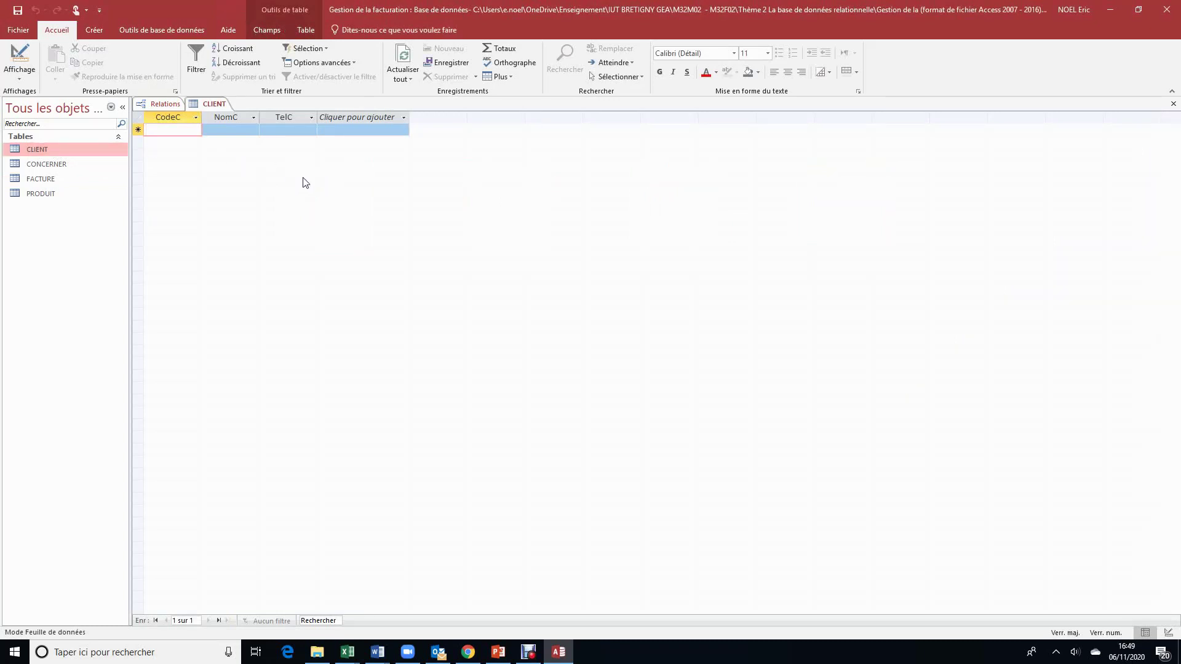
pyautogui.write('C1')
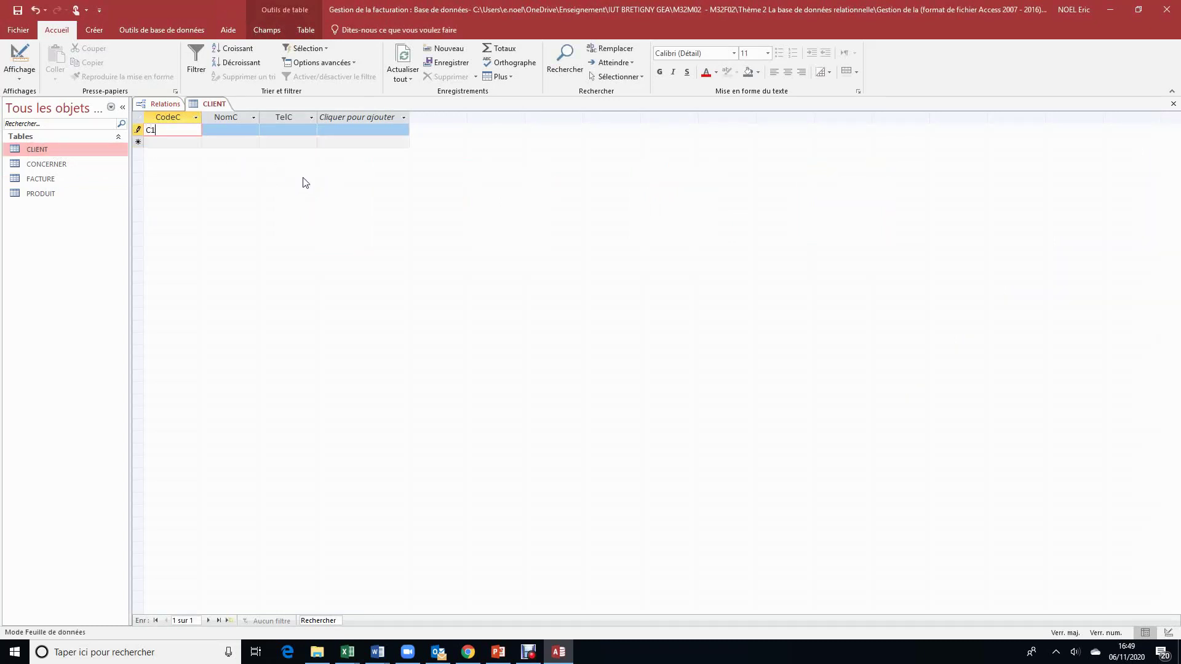
pyautogui.press('Tab')
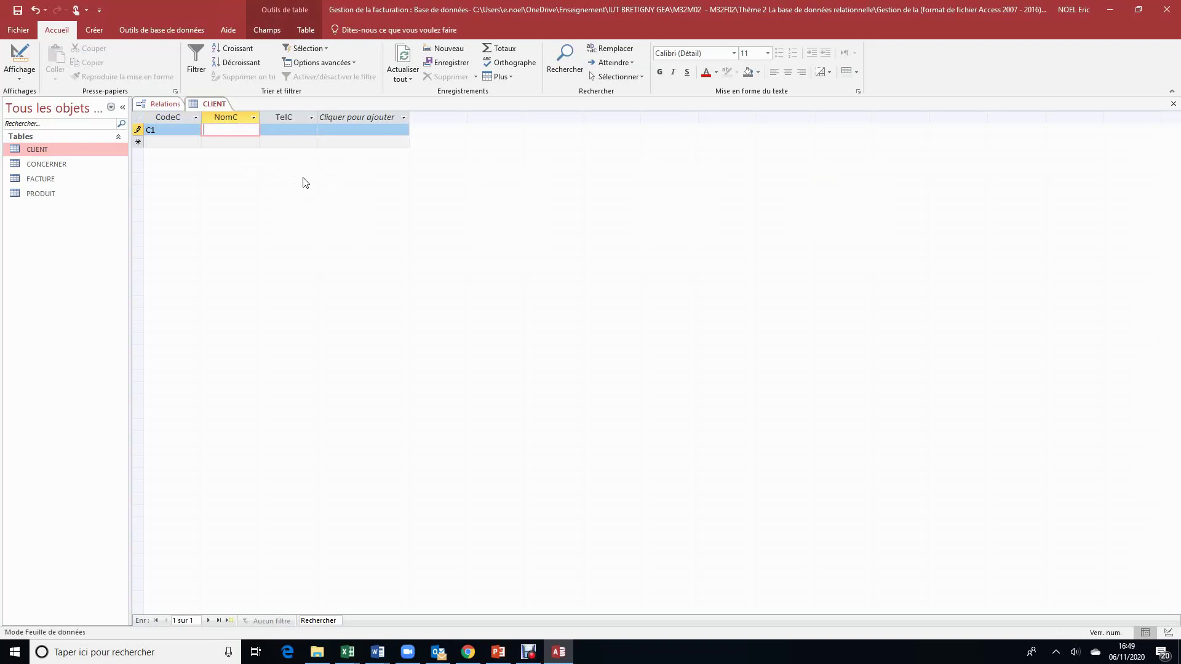
pyautogui.write('maroni')
pyautogui.press('BackSpace')
pyautogui.press('BackSpace')
pyautogui.press('BackSpace')
pyautogui.press('BackSpace')
pyautogui.press('BackSpace')
pyautogui.press('BackSpace')
pyautogui.press('capslock')
pyautogui.write('MARONI')
pyautogui.press('Tab')
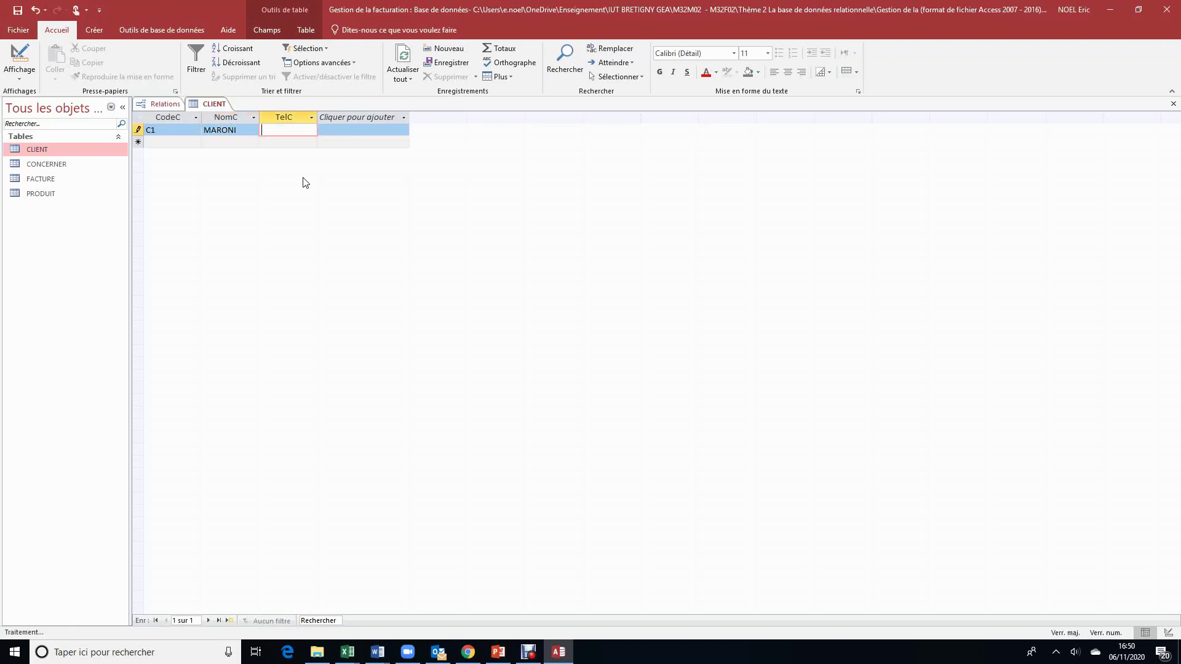
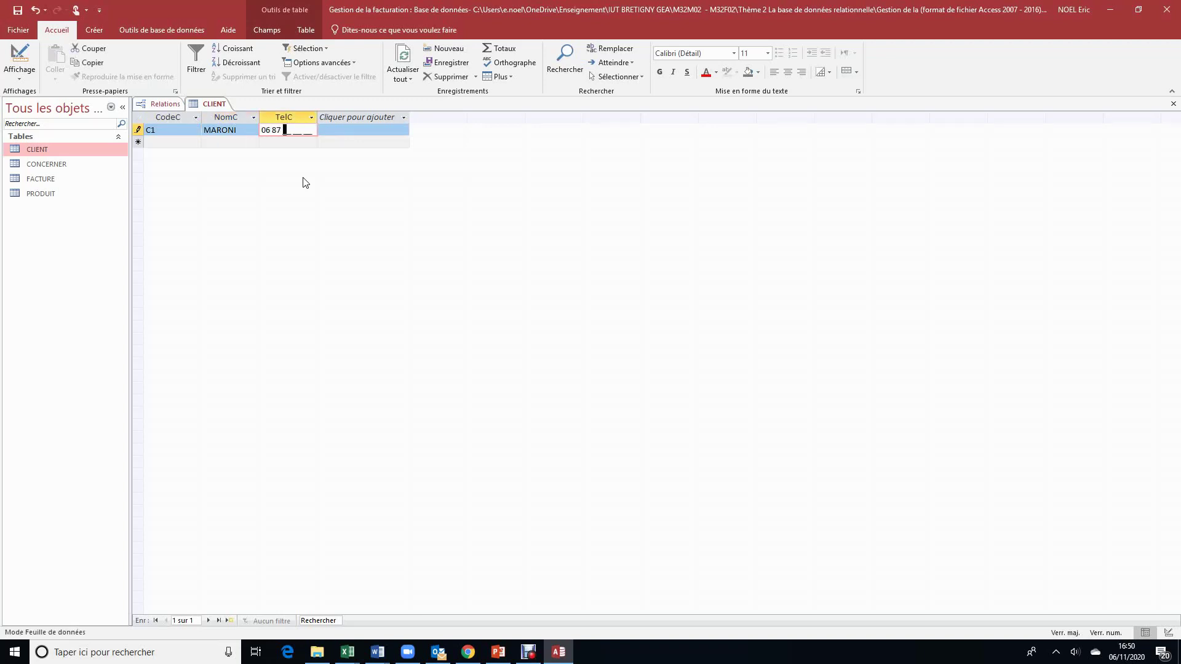
pyautogui.click(172, 146)
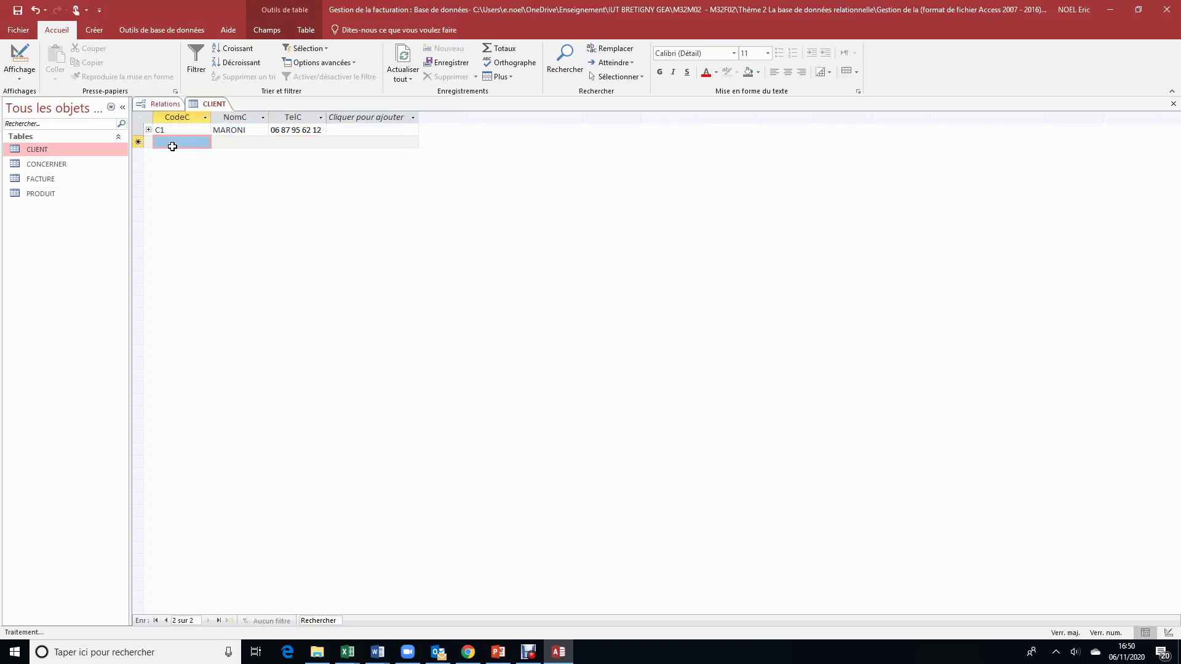
# Step: Add client C2 with its name and phone number, then close the CLIENT table
pyautogui.click(174, 144)
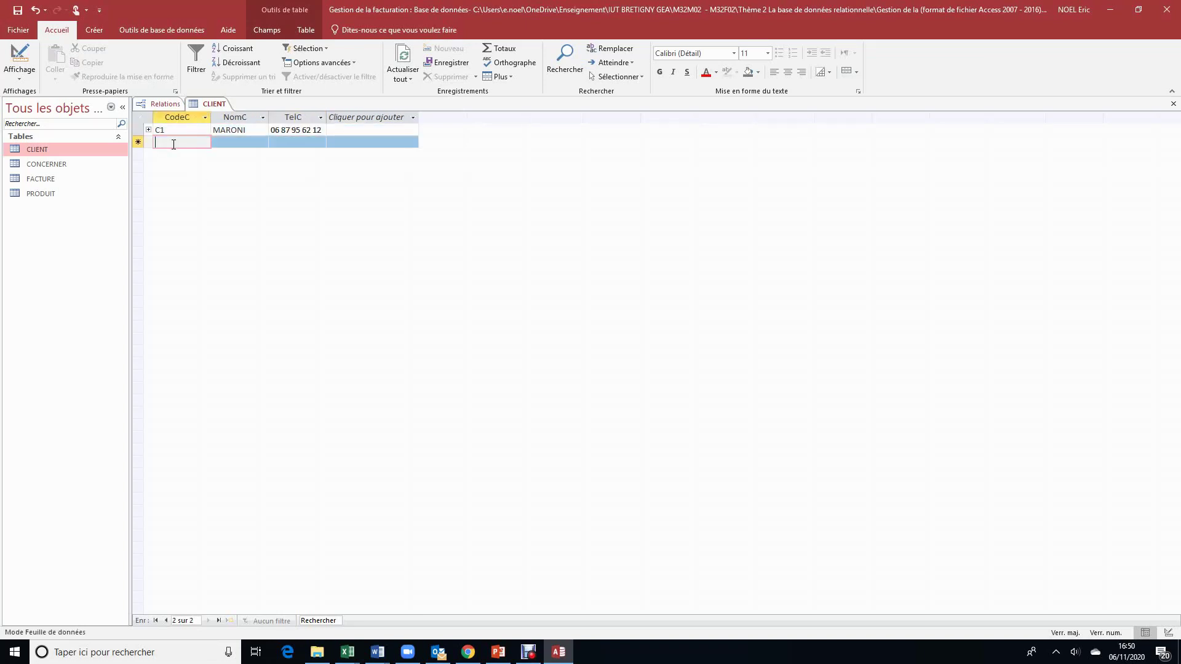
pyautogui.write('C2')
pyautogui.press('Tab')
pyautogui.write('ABDAN')
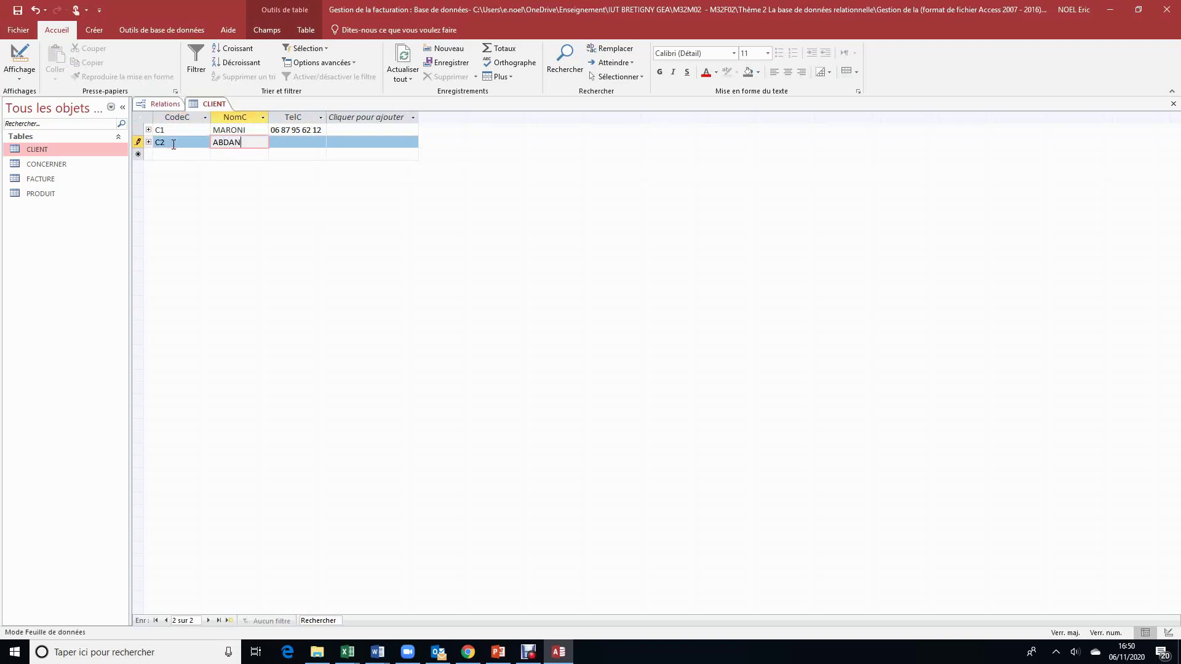
pyautogui.press('Tab')
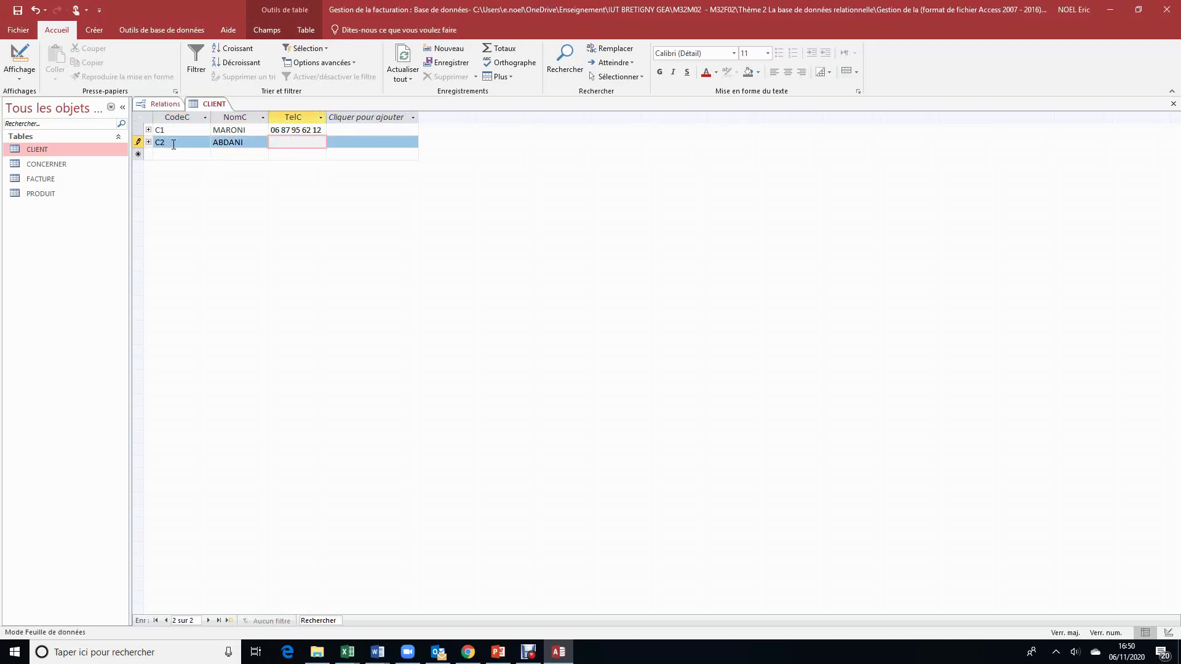
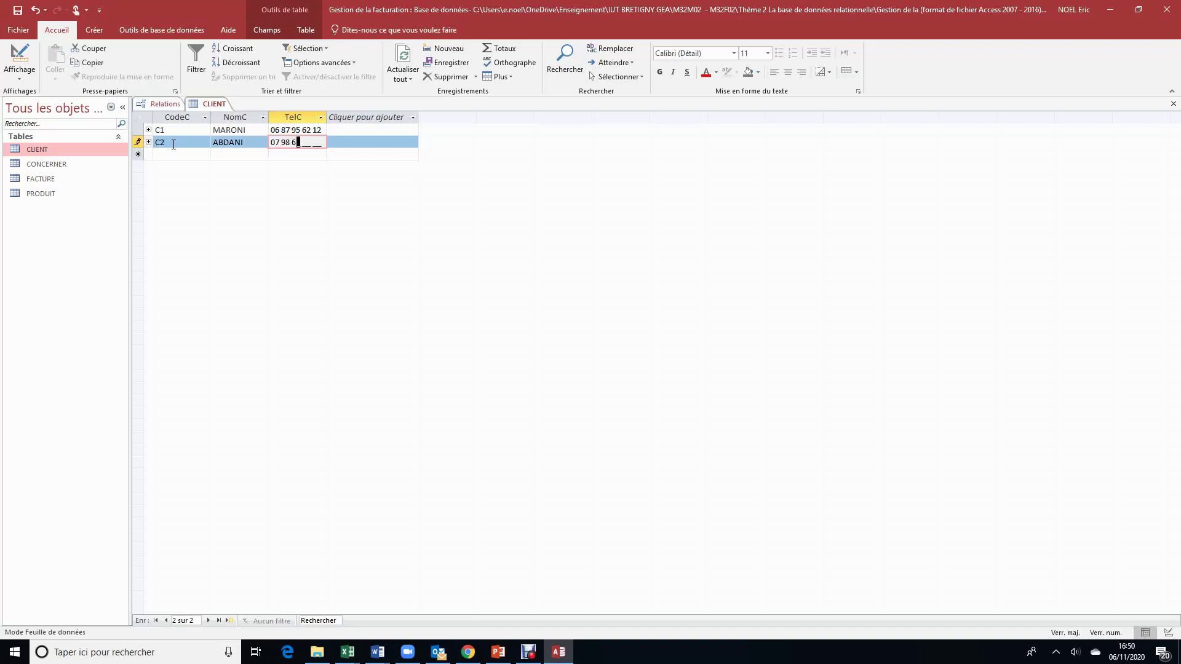
pyautogui.click(1174, 106)
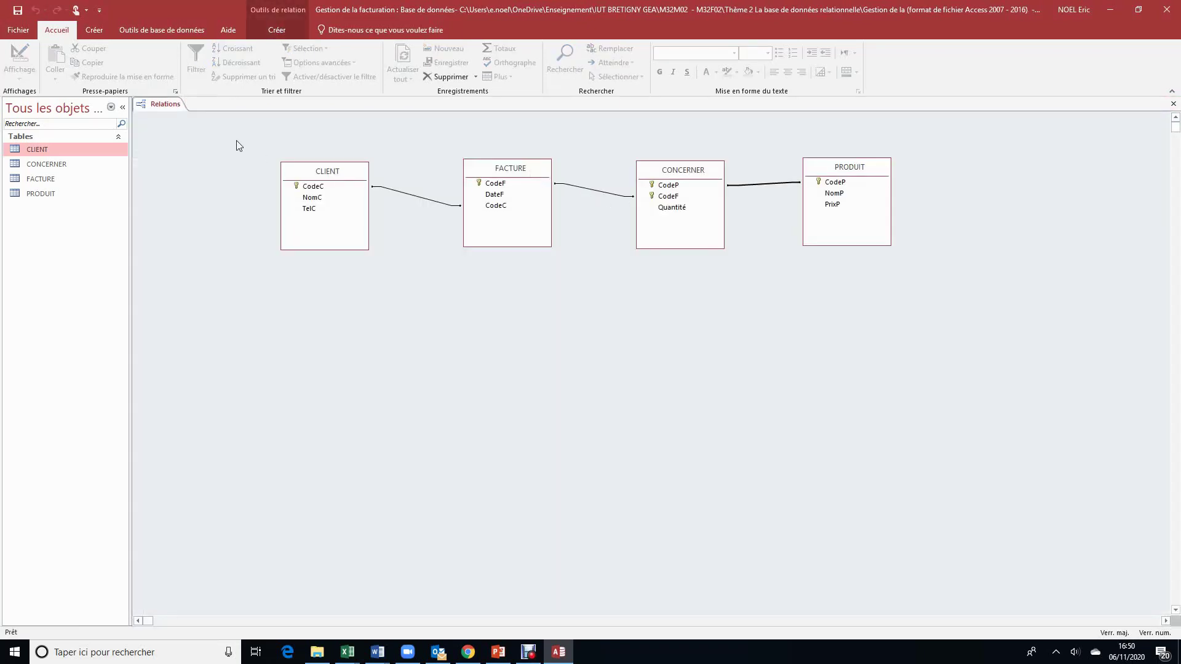
# Step: Start invoice F1 dated 06/11/2020 in the FACTURE table
pyautogui.doubleClick(61, 183)
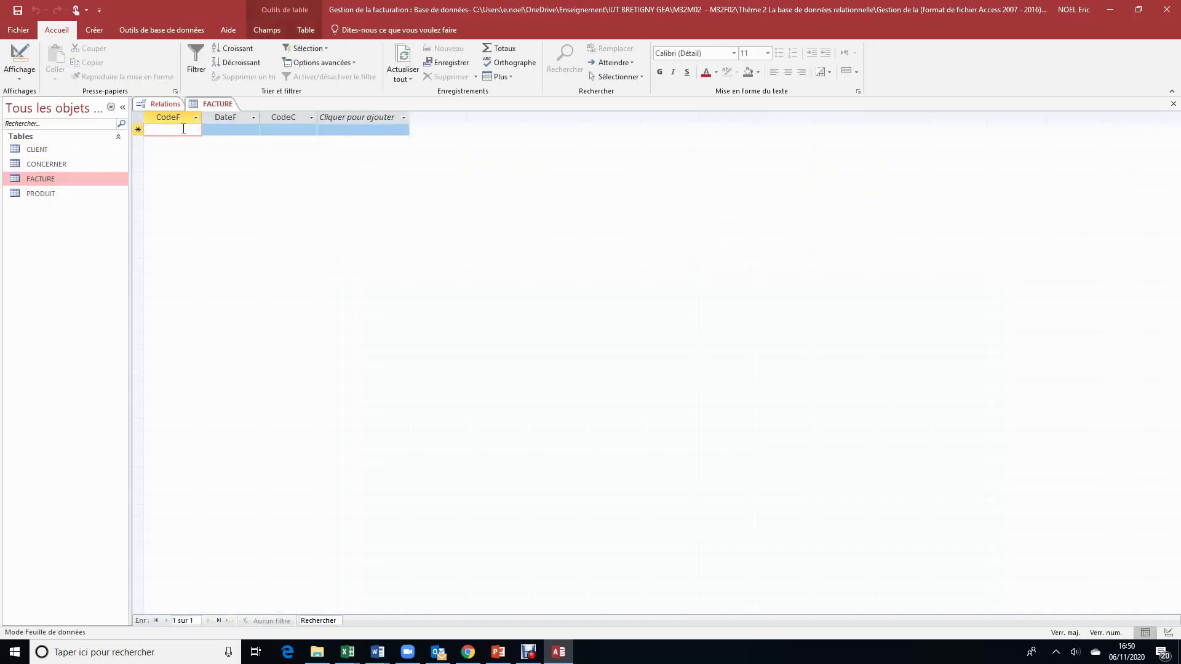
pyautogui.write('F1')
pyautogui.press('Tab')
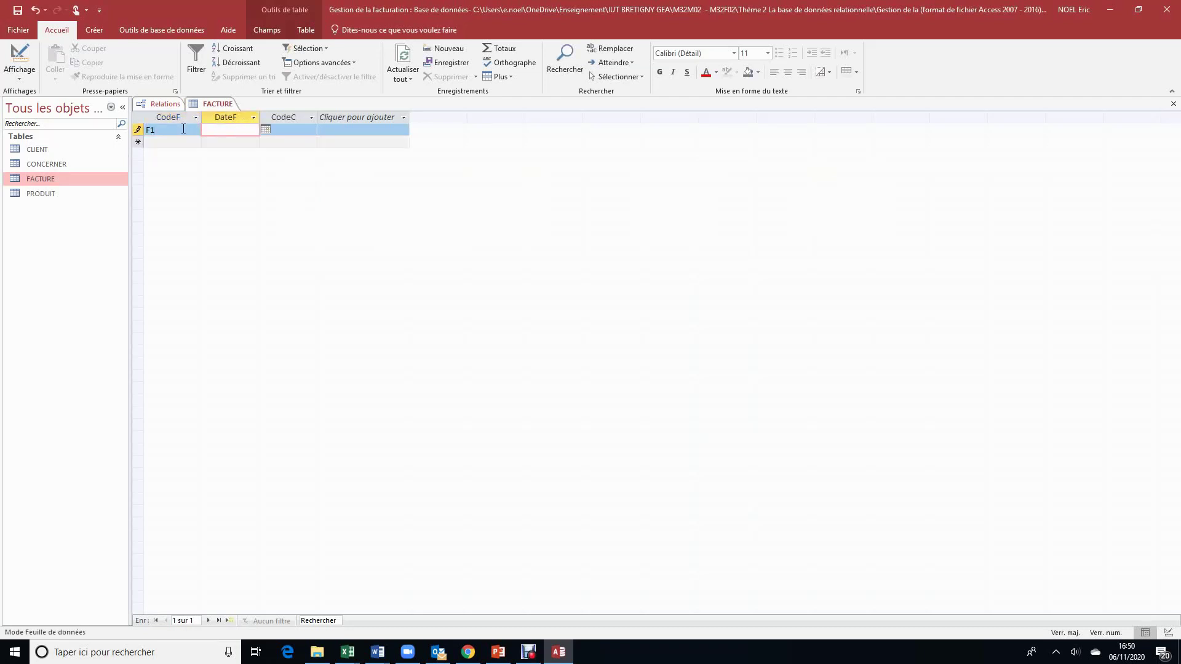
pyautogui.write('06/11/2020')
pyautogui.click(309, 134)
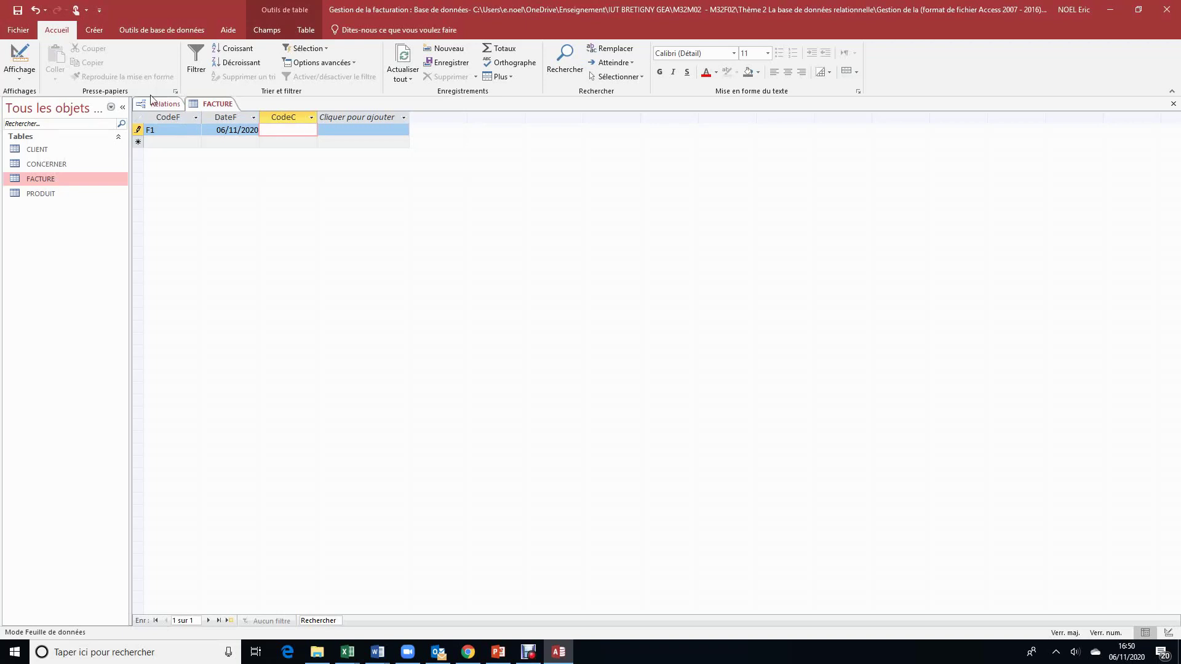
# Step: Check the client codes in CLIENT, assign invoice F1 to client C1, and close both tables
pyautogui.click(25, 152)
pyautogui.doubleClick(25, 152)
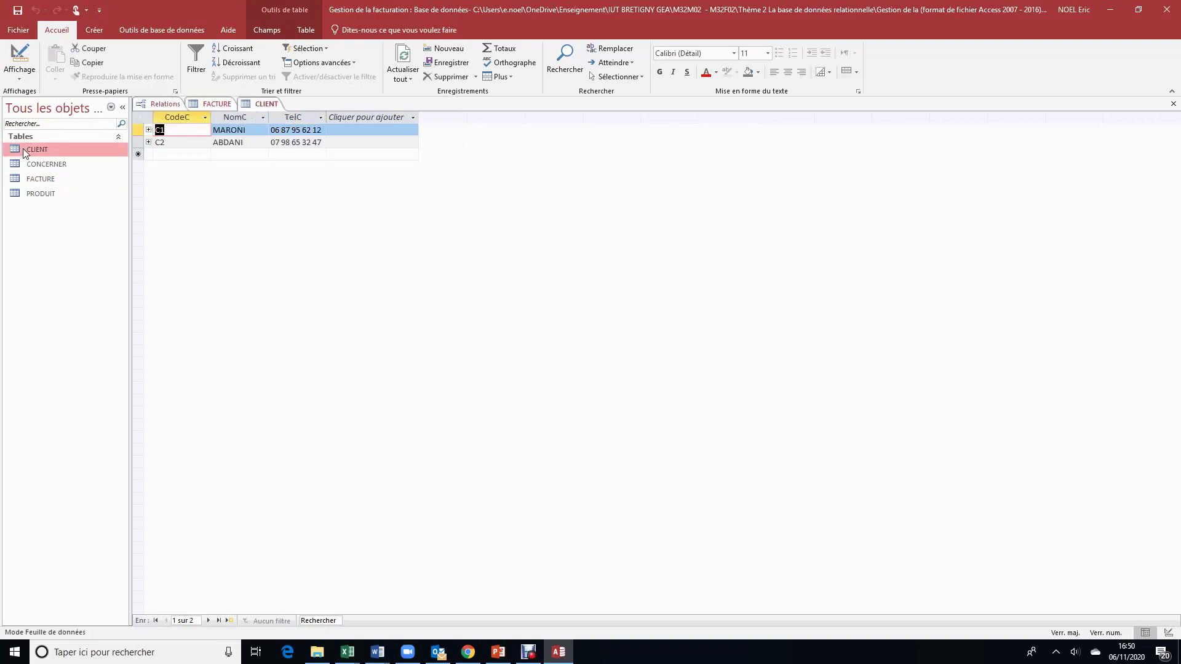
pyautogui.doubleClick(40, 178)
pyautogui.write('C1')
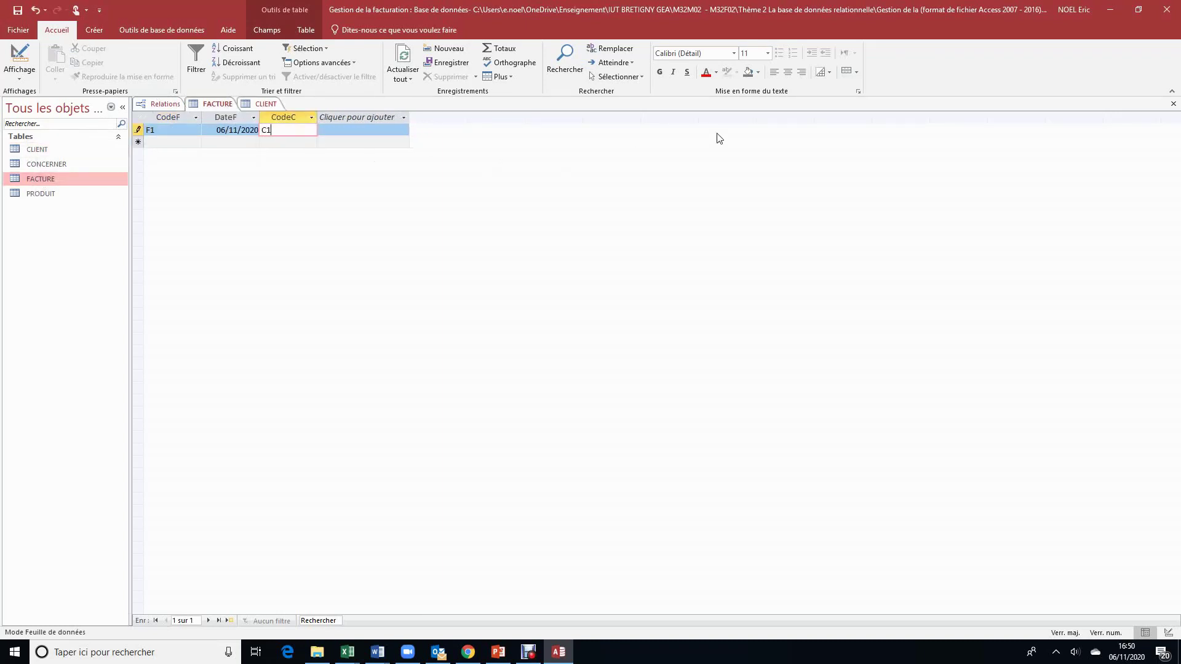
pyautogui.click(1174, 103)
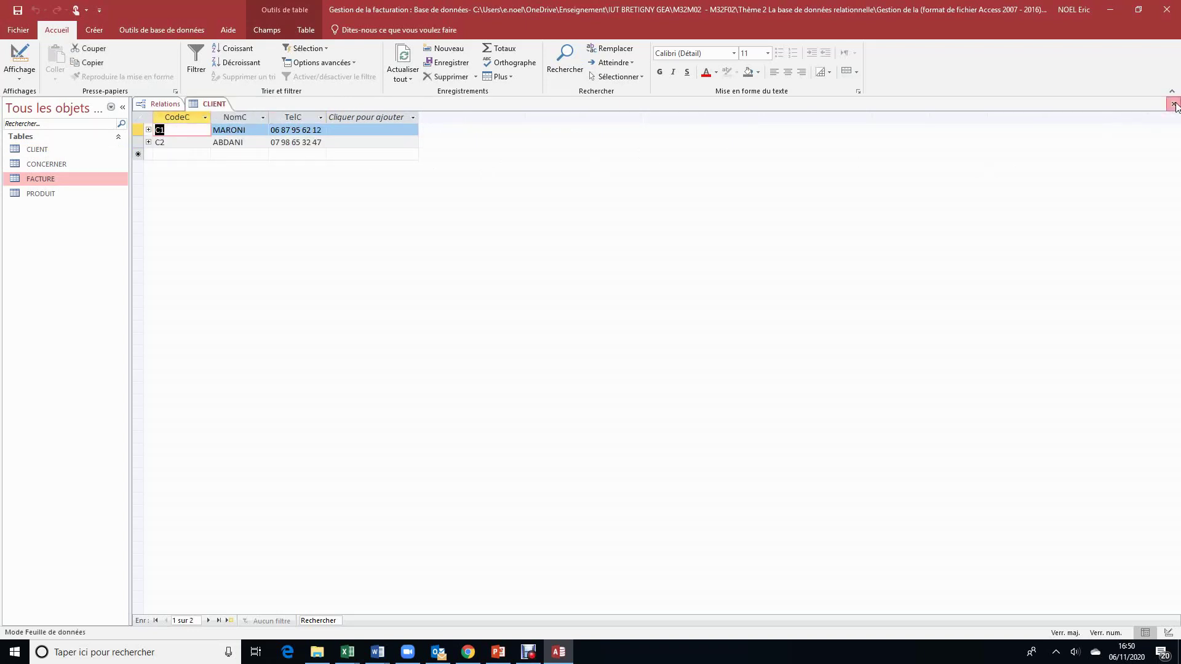
pyautogui.click(1174, 104)
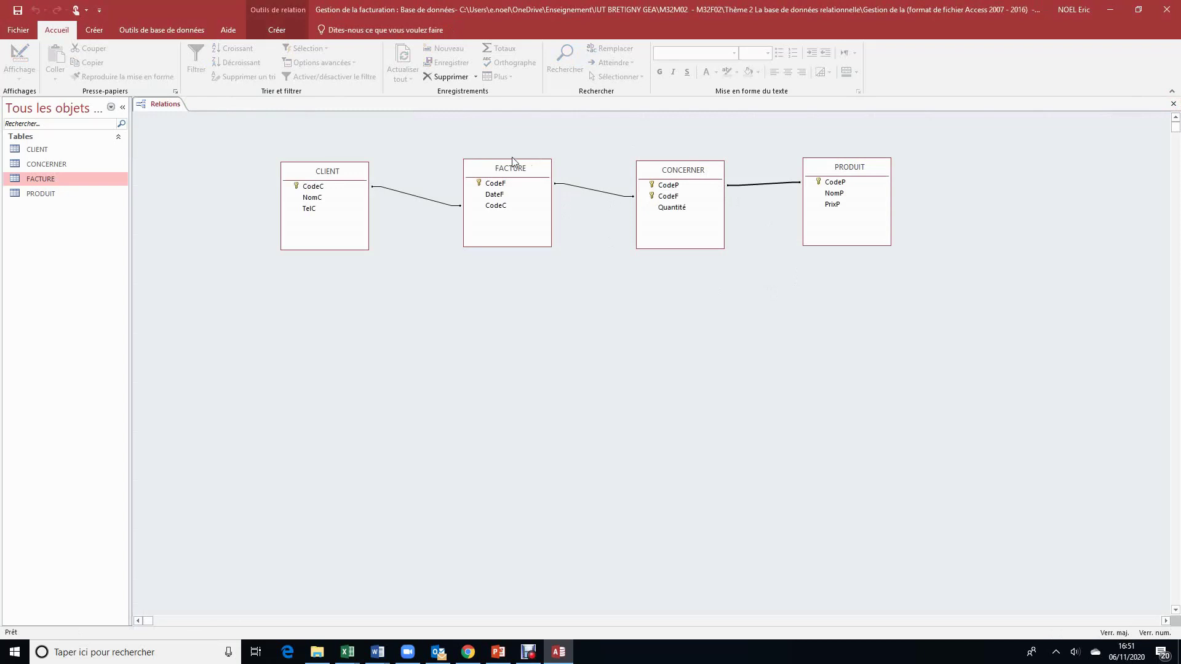
# Step: In PRODUIT, enter products P1 PC DELL at 500 and P2 PC HP at 450
pyautogui.doubleClick(43, 195)
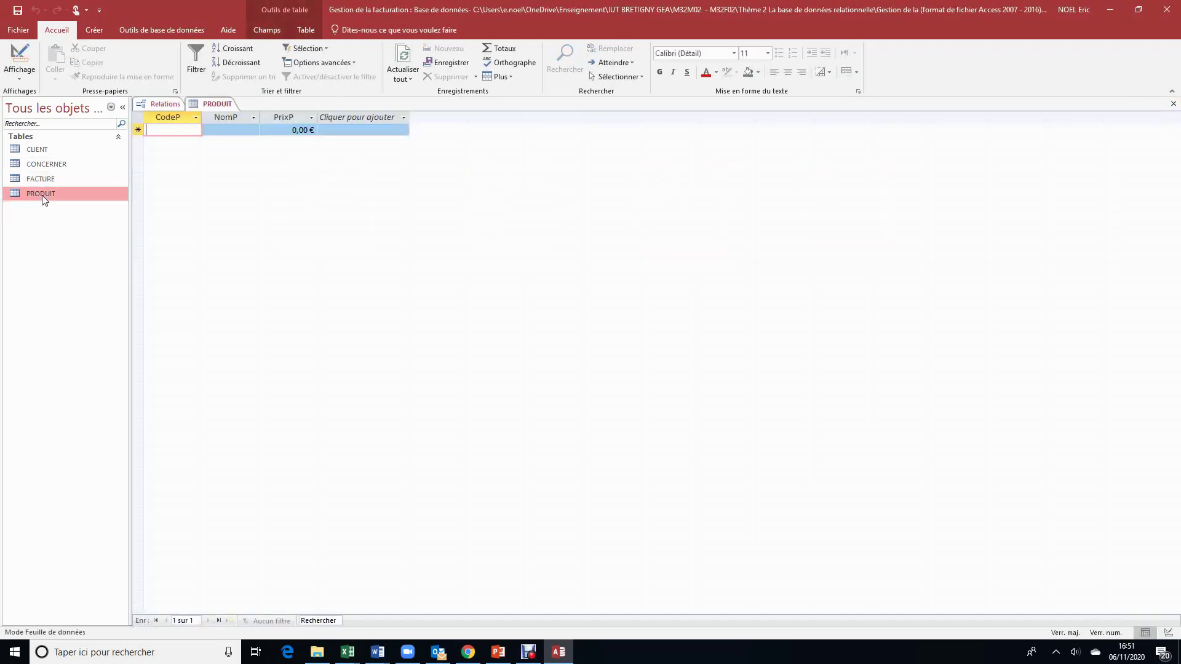
pyautogui.write('P1')
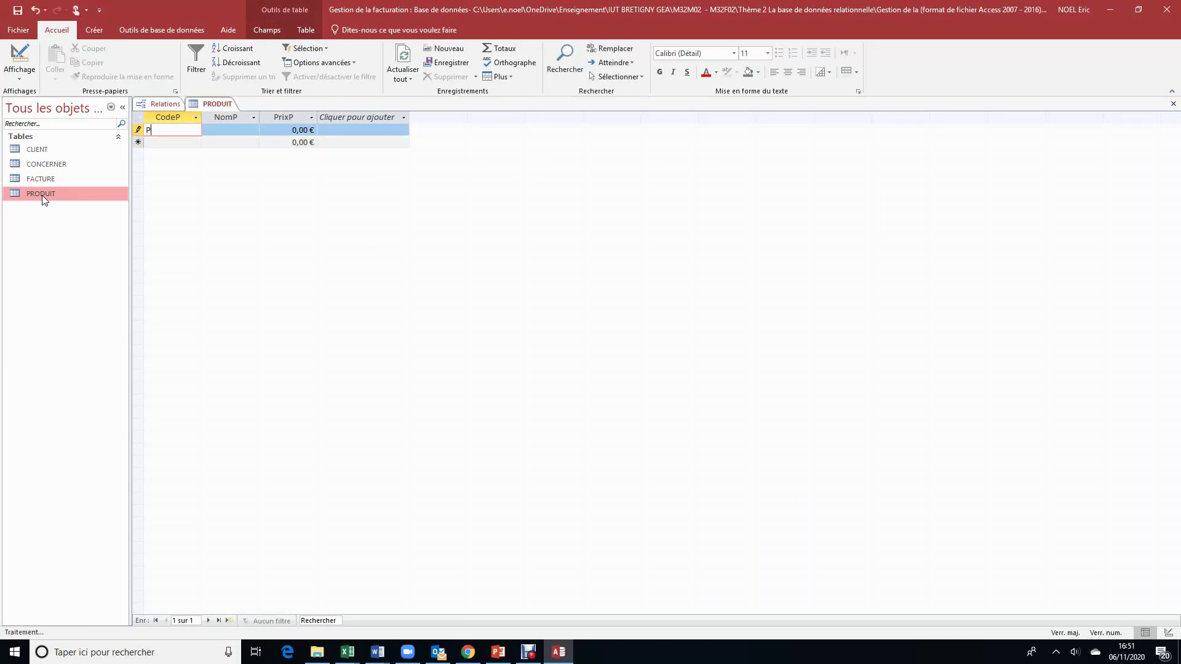
pyautogui.press('Tab')
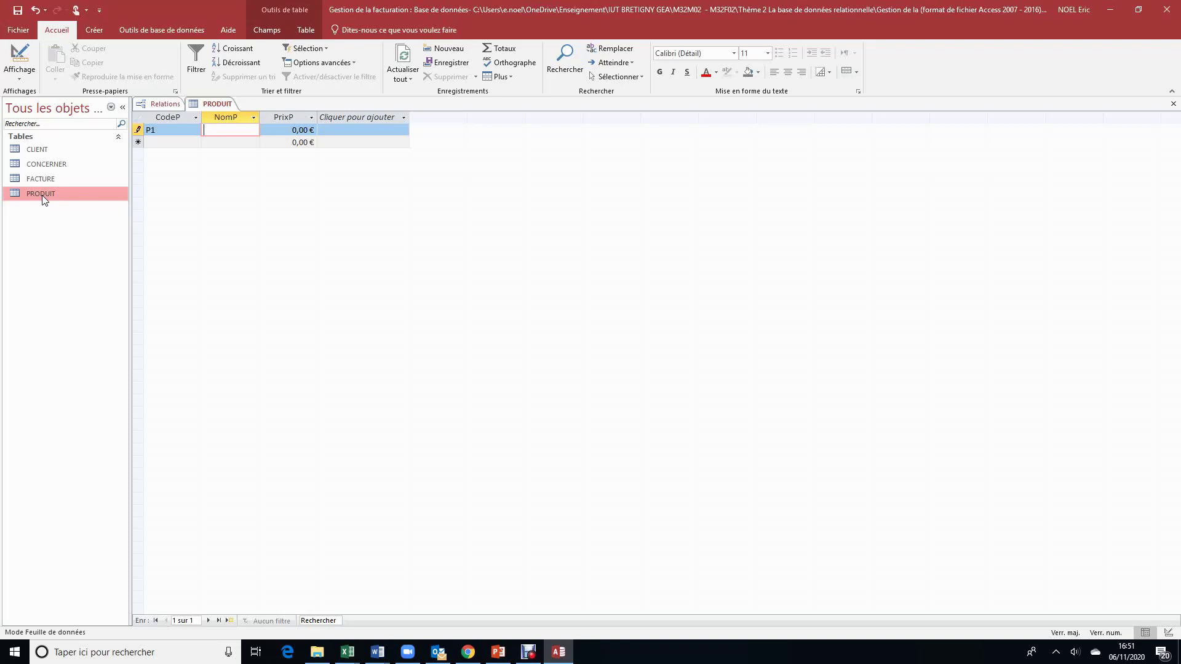
pyautogui.write('PC DELL')
pyautogui.press('Tab')
pyautogui.write('500')
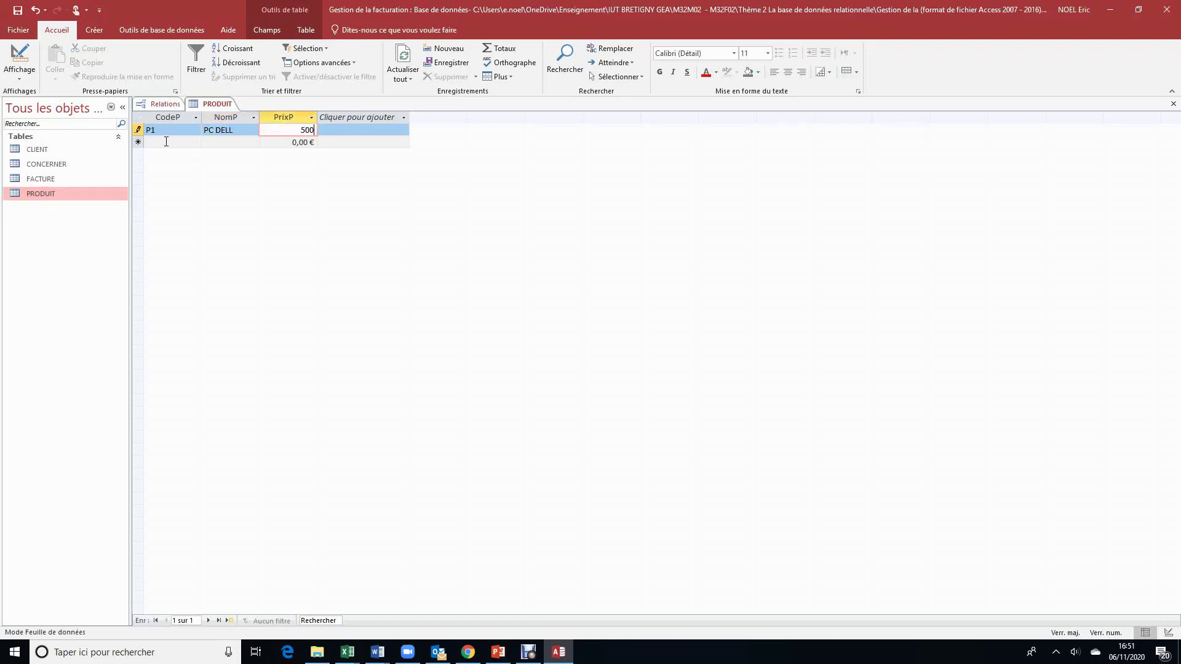
pyautogui.click(167, 143)
pyautogui.write('P2')
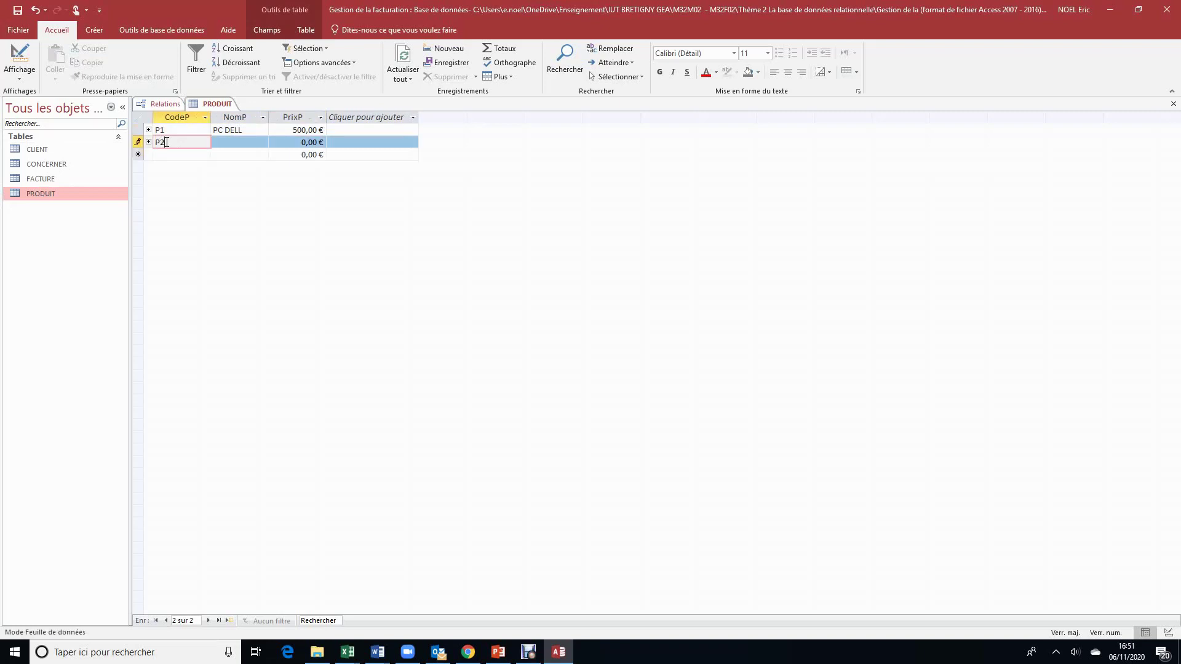
pyautogui.press('Tab')
pyautogui.write('PC ')
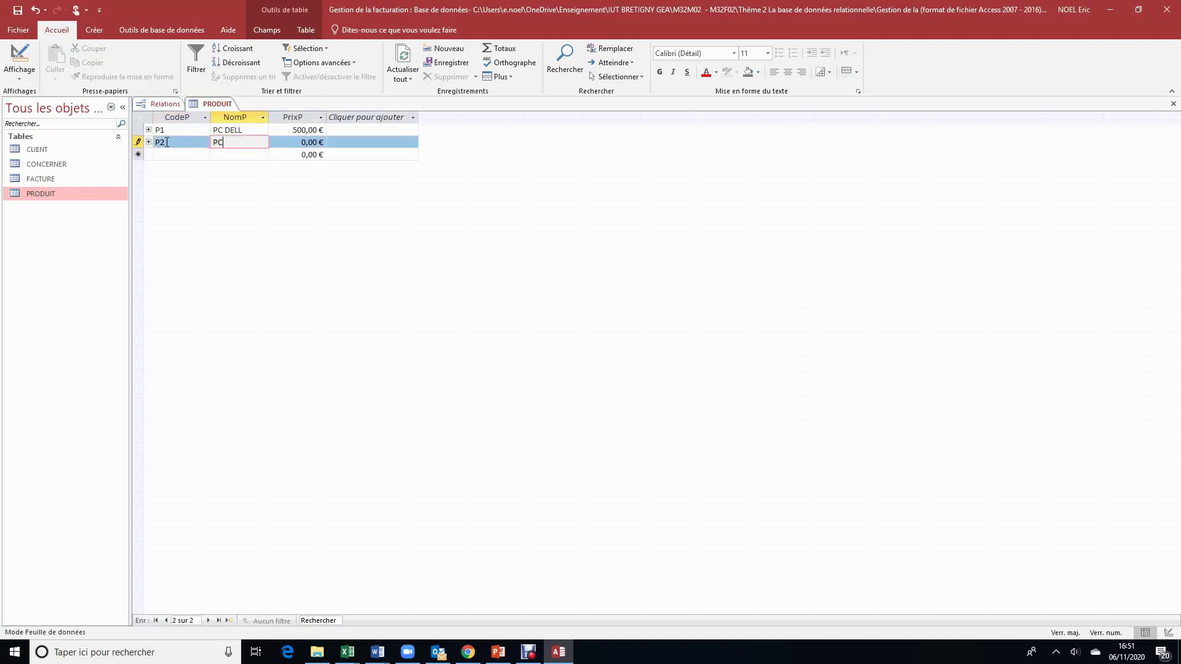
pyautogui.write('HP')
pyautogui.press('Tab')
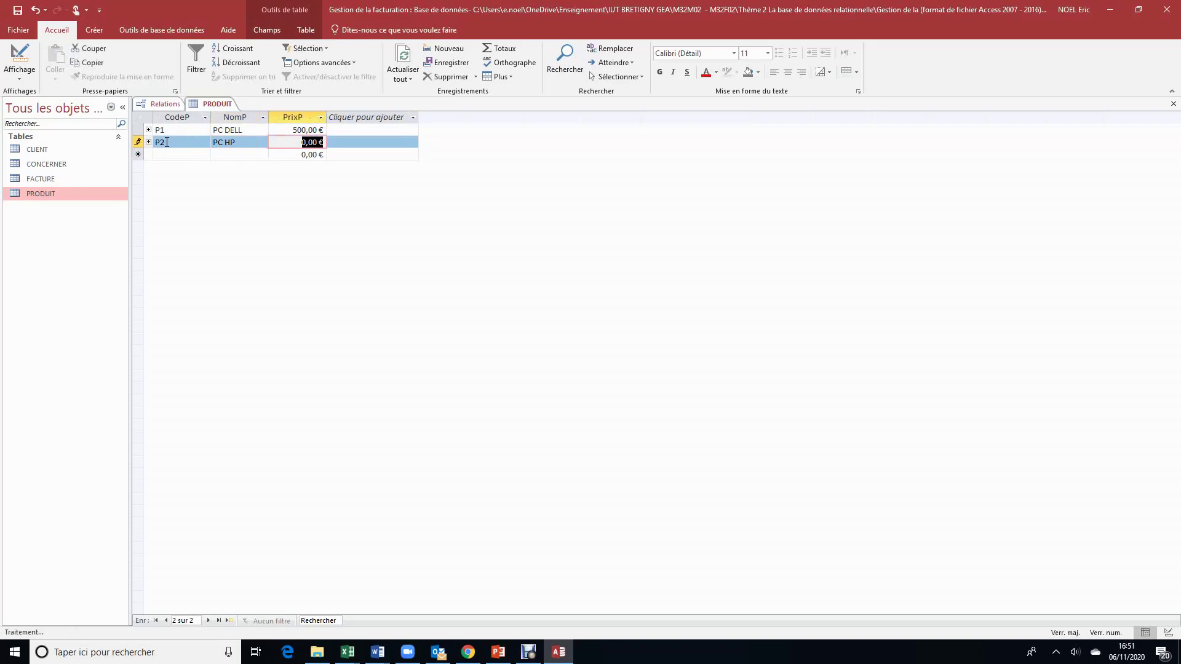
pyautogui.write('450')
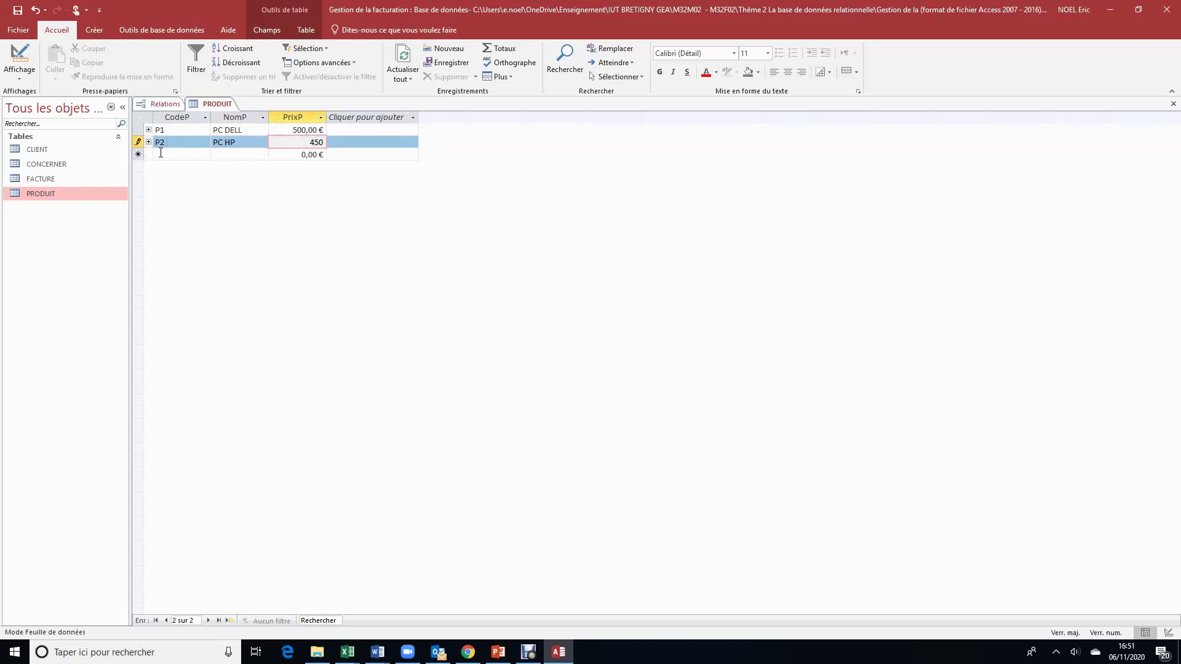
# Step: Add products P3 MAC AIR at 900 and P4 MAC PRO at 1200
pyautogui.click(162, 155)
pyautogui.write('P3')
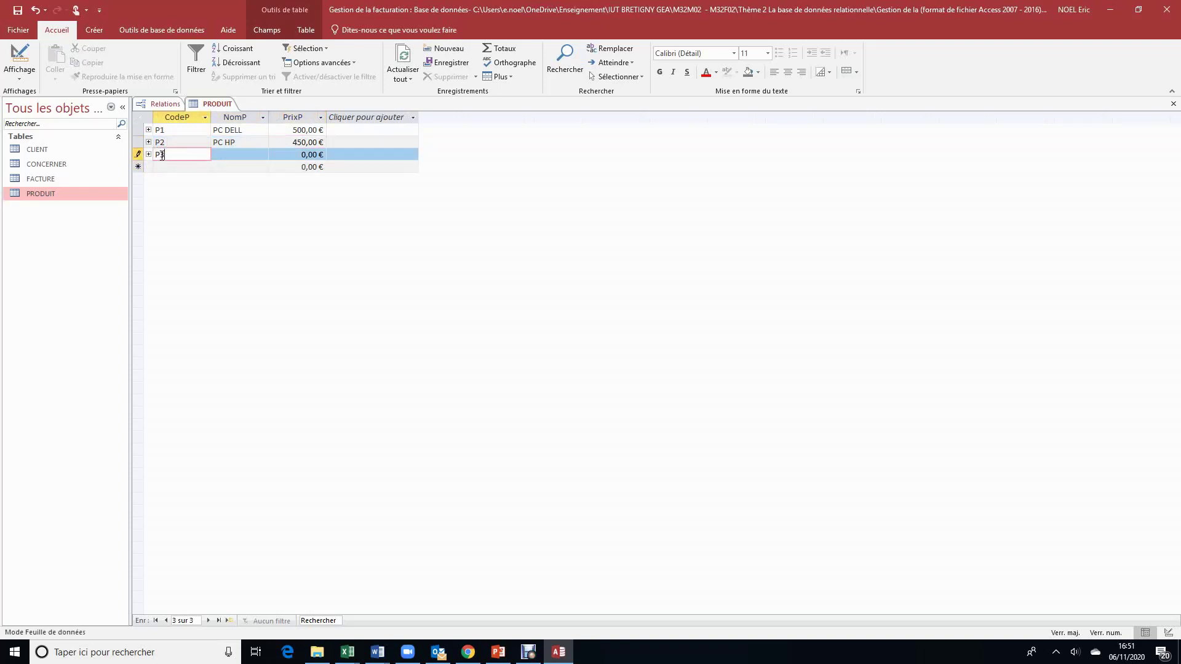
pyautogui.press('Tab')
pyautogui.write('MAR')
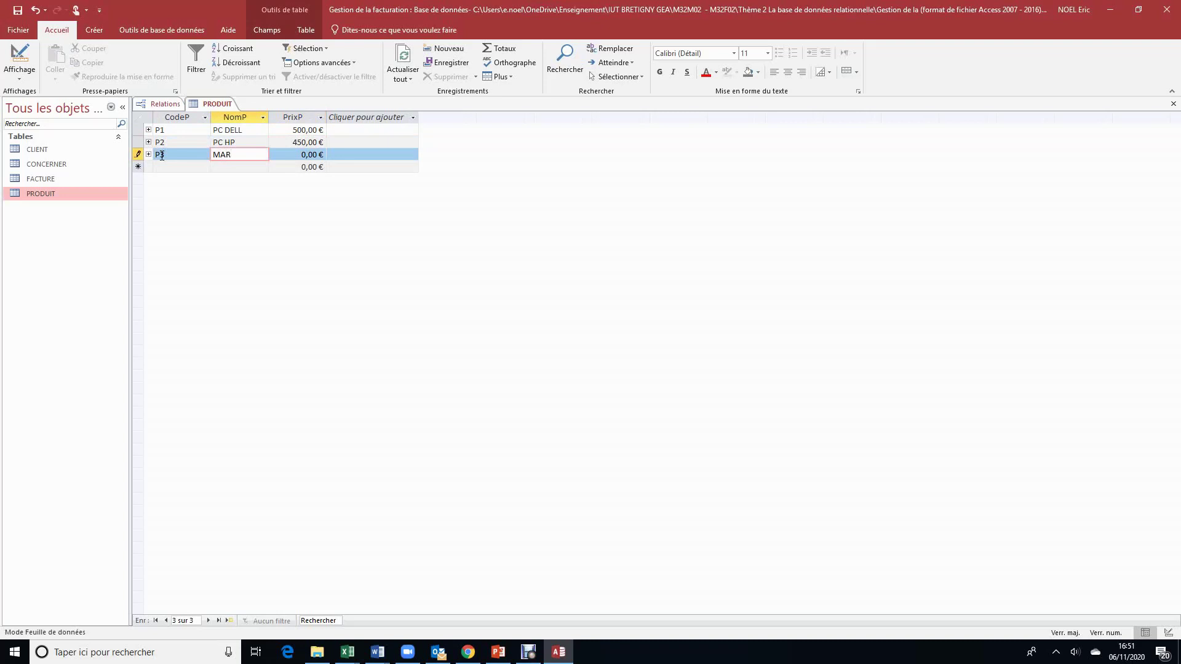
pyautogui.write('C AIR')
pyautogui.press('Tab')
pyautogui.write('900')
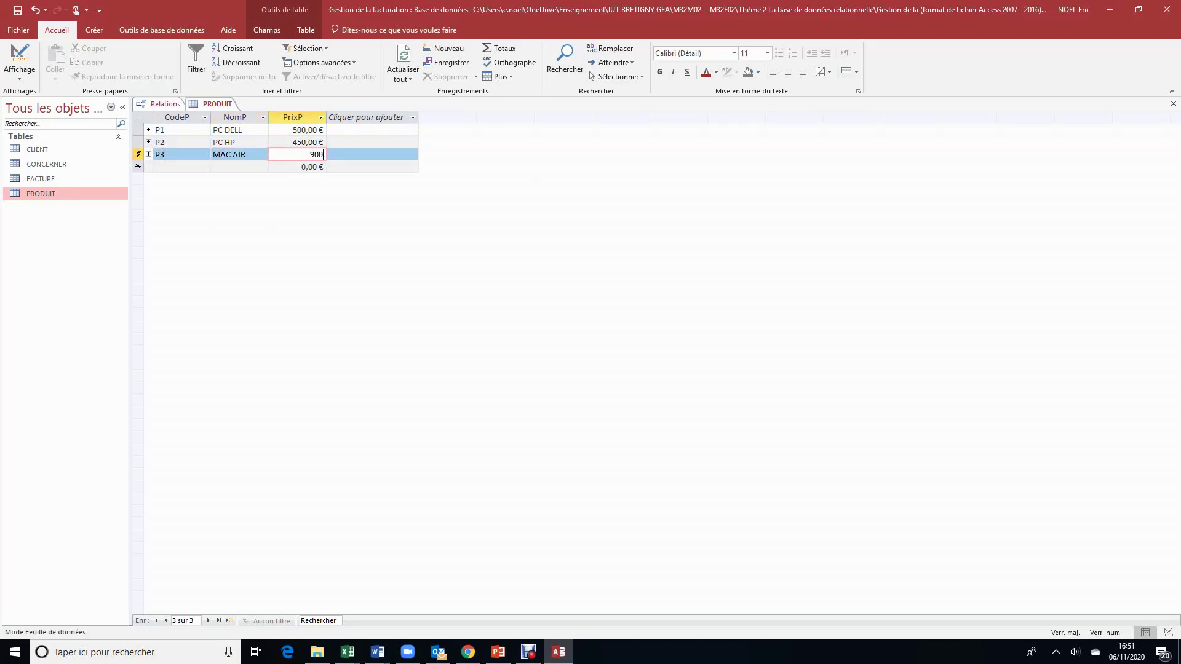
pyautogui.click(176, 168)
pyautogui.write('P4')
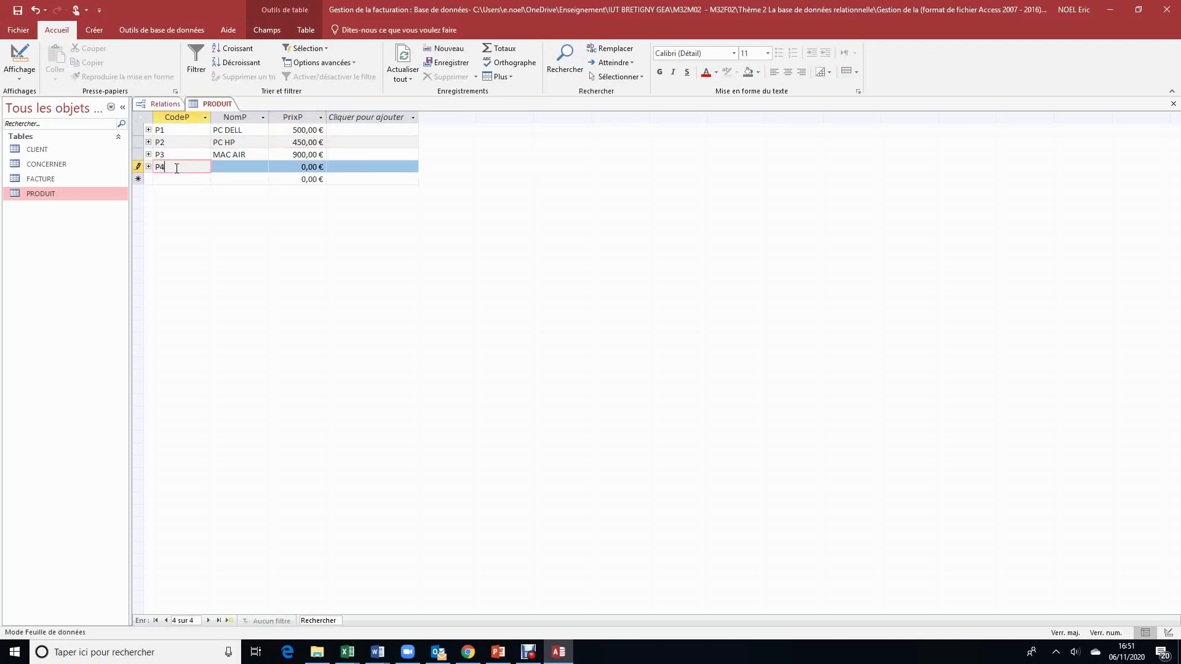
pyautogui.press('Tab')
pyautogui.write('MAC PRO')
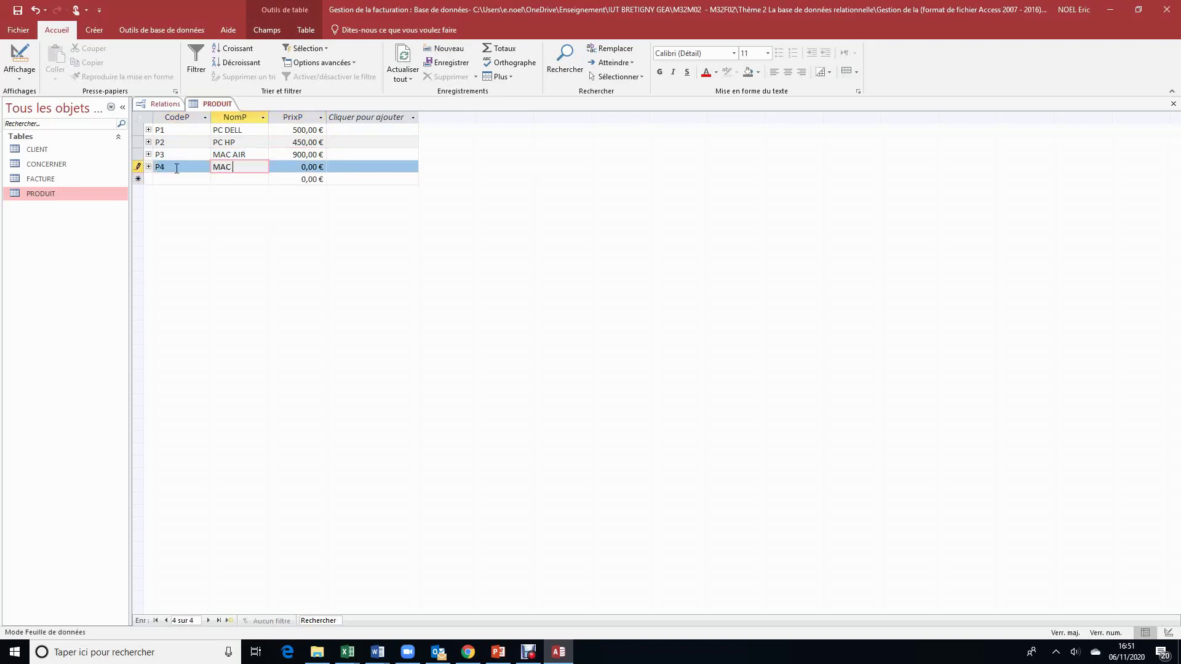
pyautogui.press('Tab')
pyautogui.write('1200')
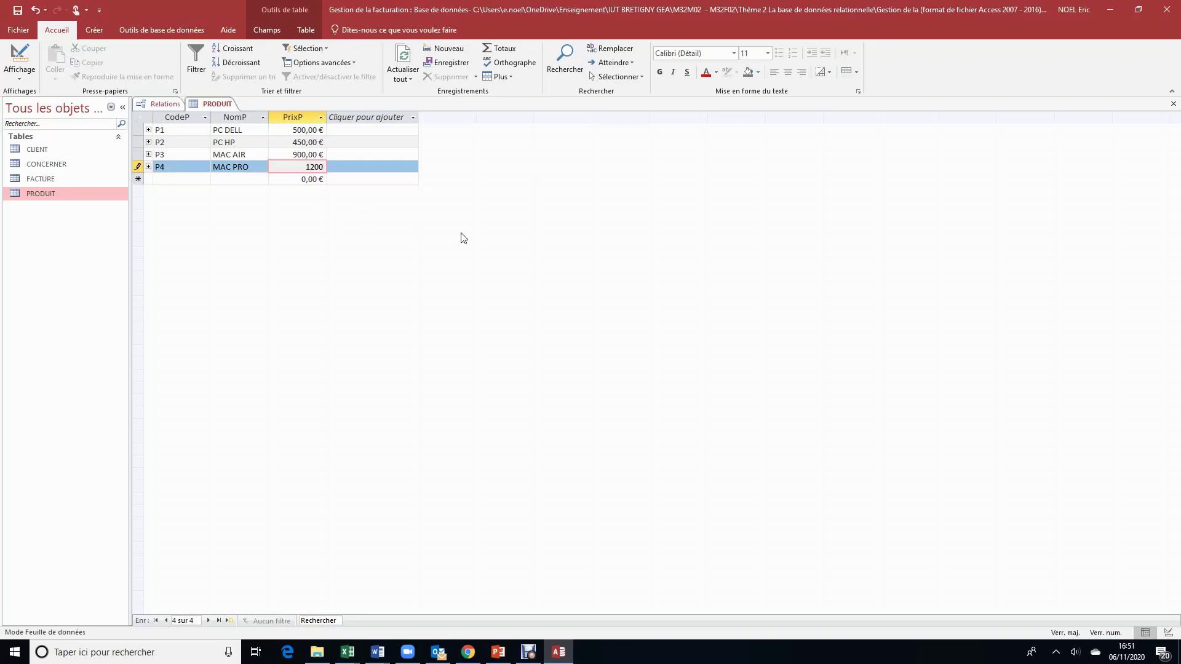
# Step: Close PRODUIT, review invoice F1 in FACTURE, and open the empty CONCERNER table
pyautogui.click(1173, 107)
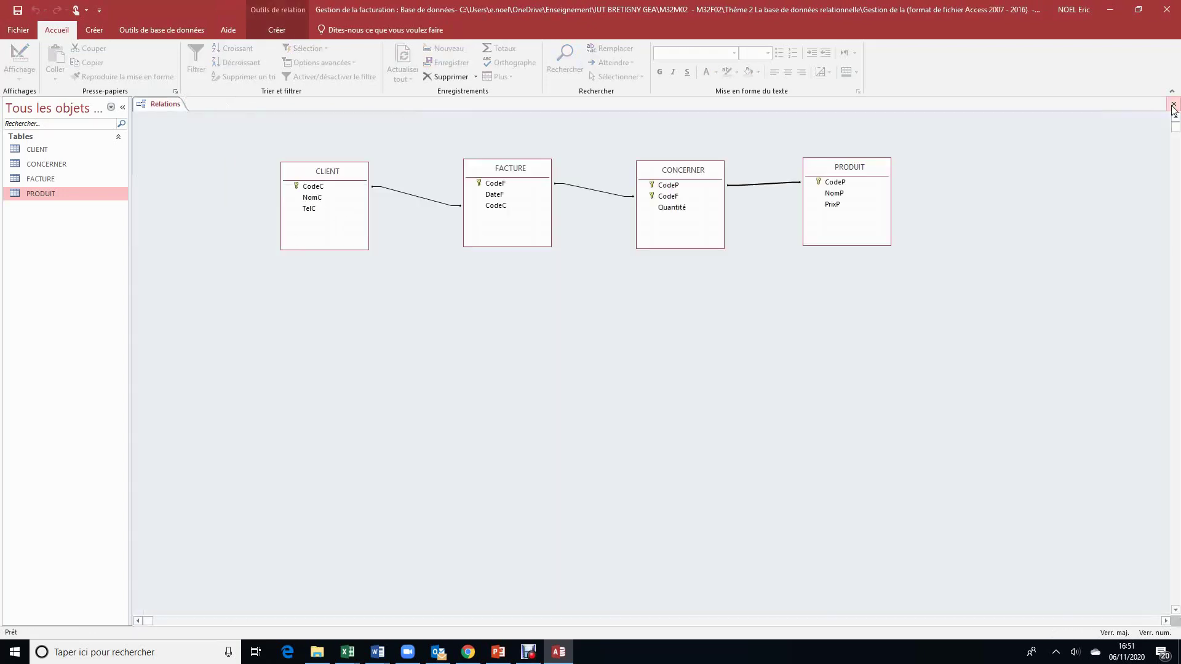
pyautogui.doubleClick(54, 179)
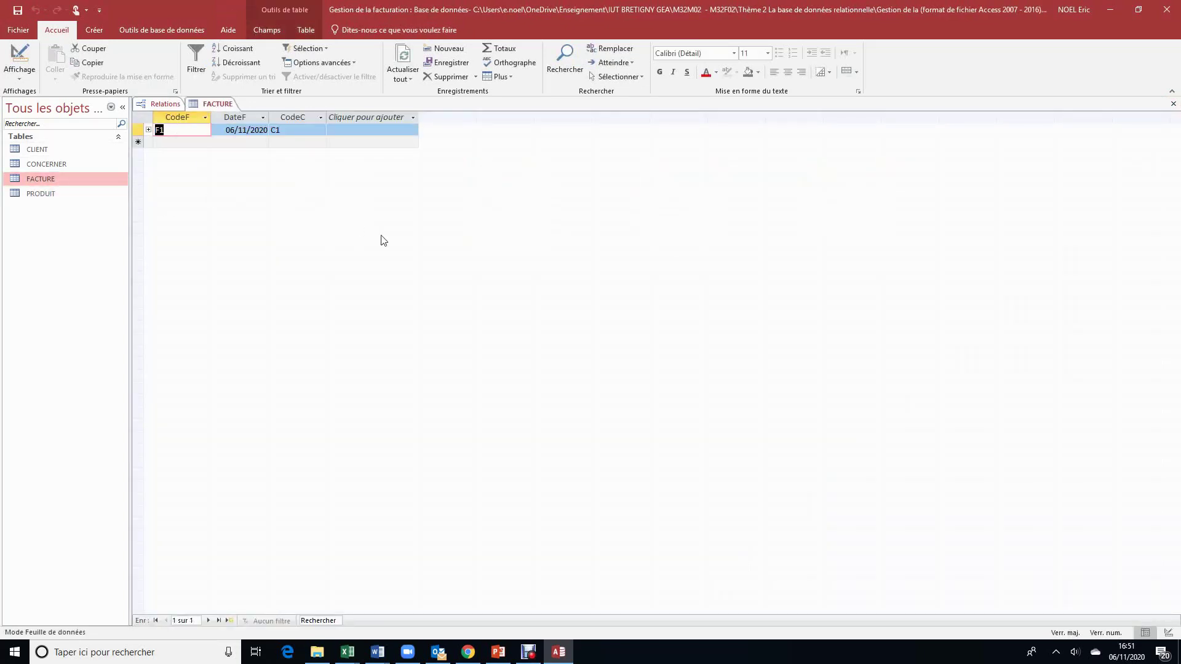
pyautogui.click(1173, 104)
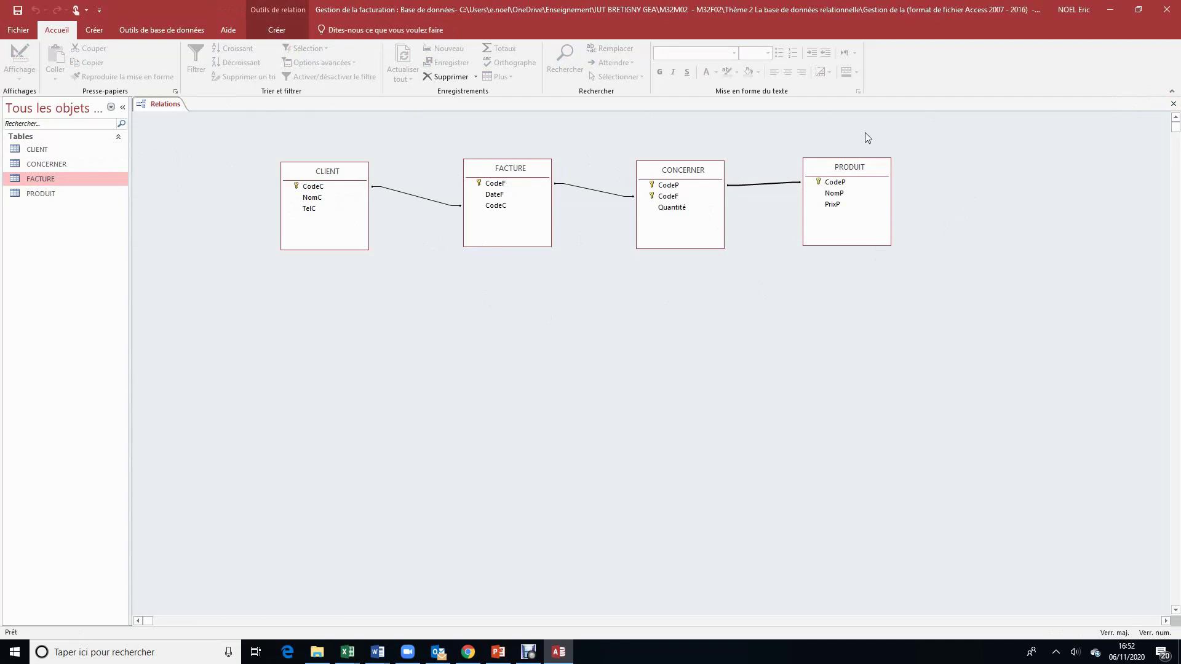
pyautogui.click(56, 165)
pyautogui.doubleClick(57, 163)
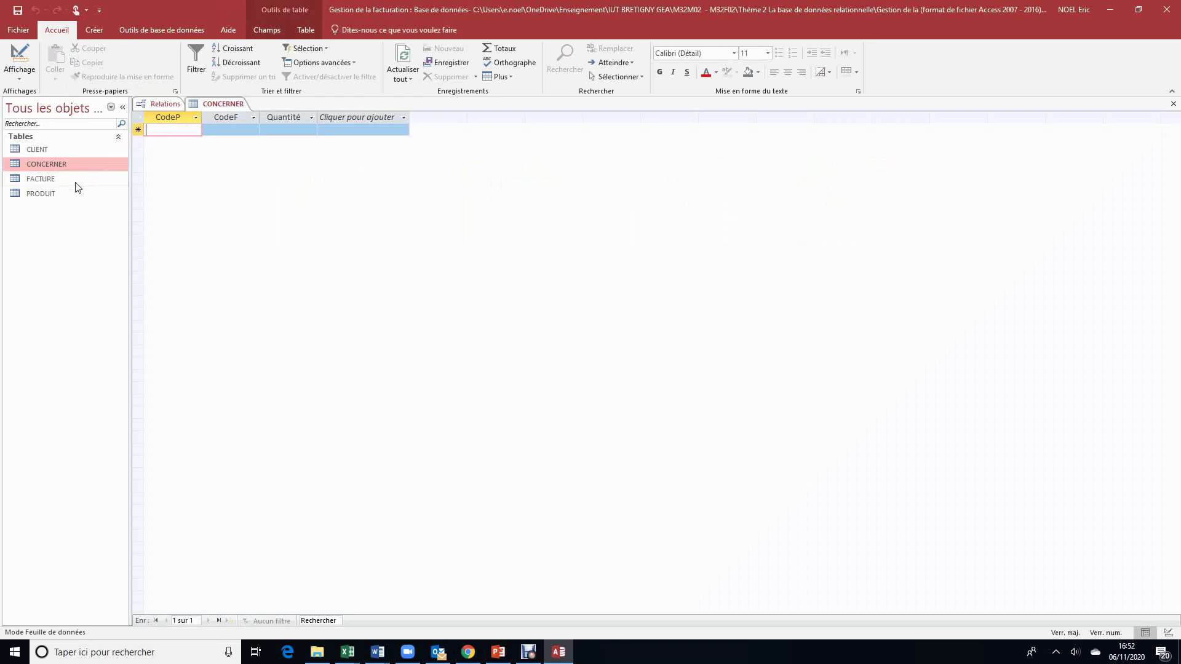
# Step: Record line P4 for invoice F1 with quantity 3, checking PRODUIT and FACTURE codes
pyautogui.click(61, 194)
pyautogui.doubleClick(61, 194)
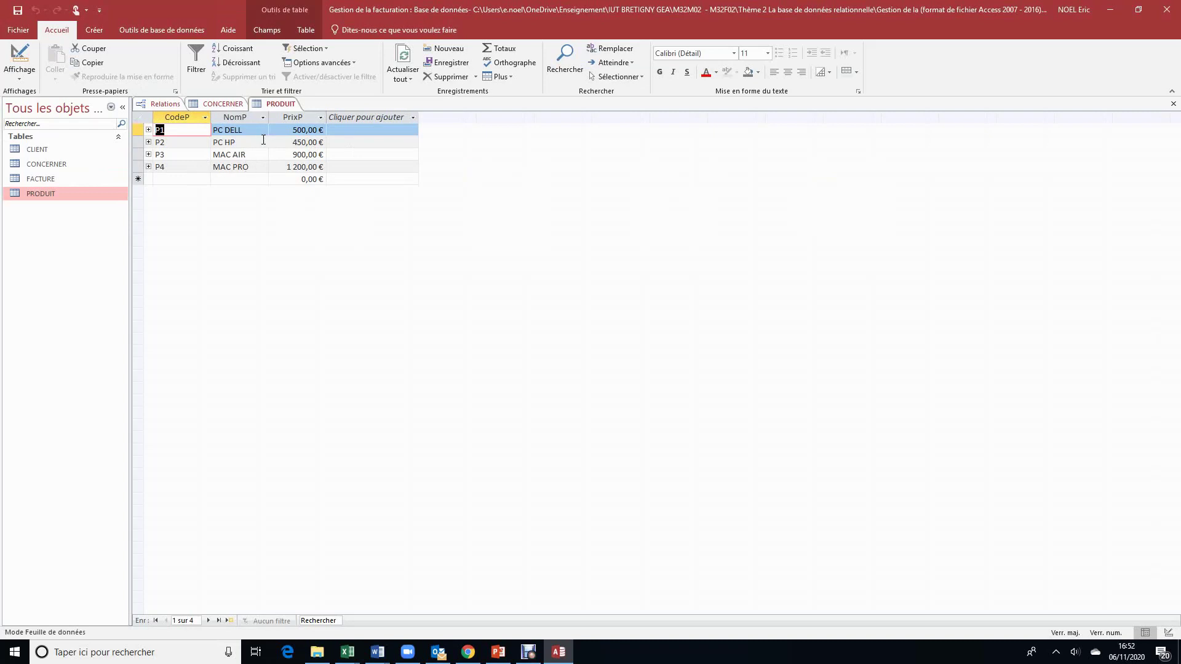
pyautogui.click(228, 106)
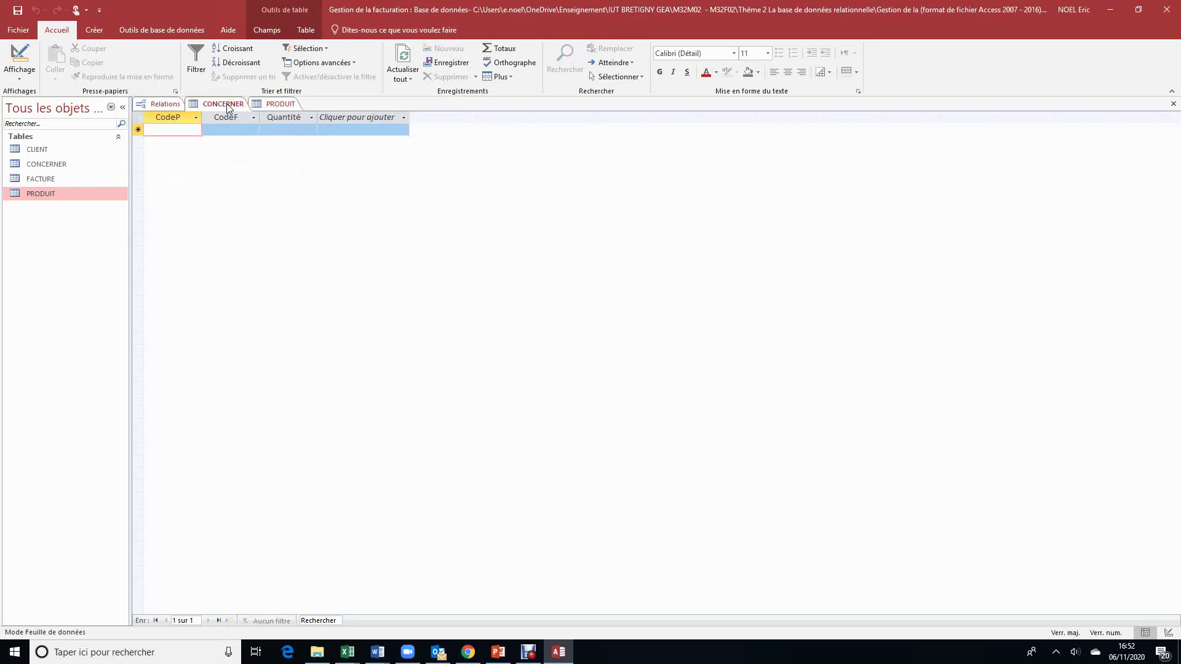
pyautogui.write('P4')
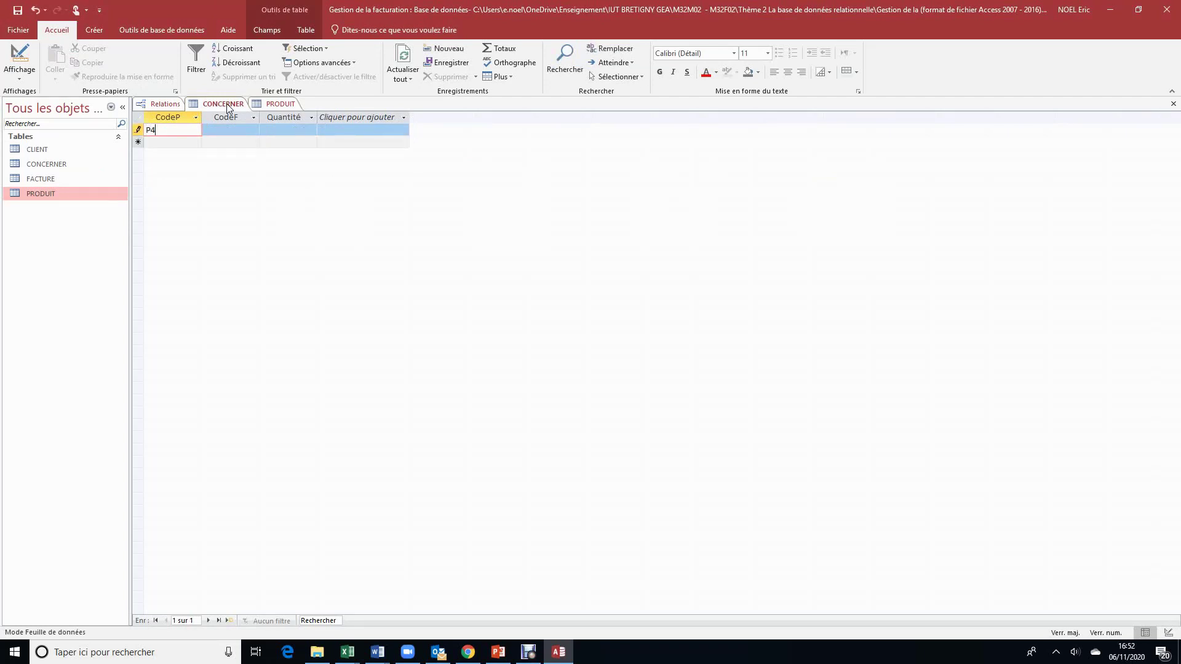
pyautogui.press('Tab')
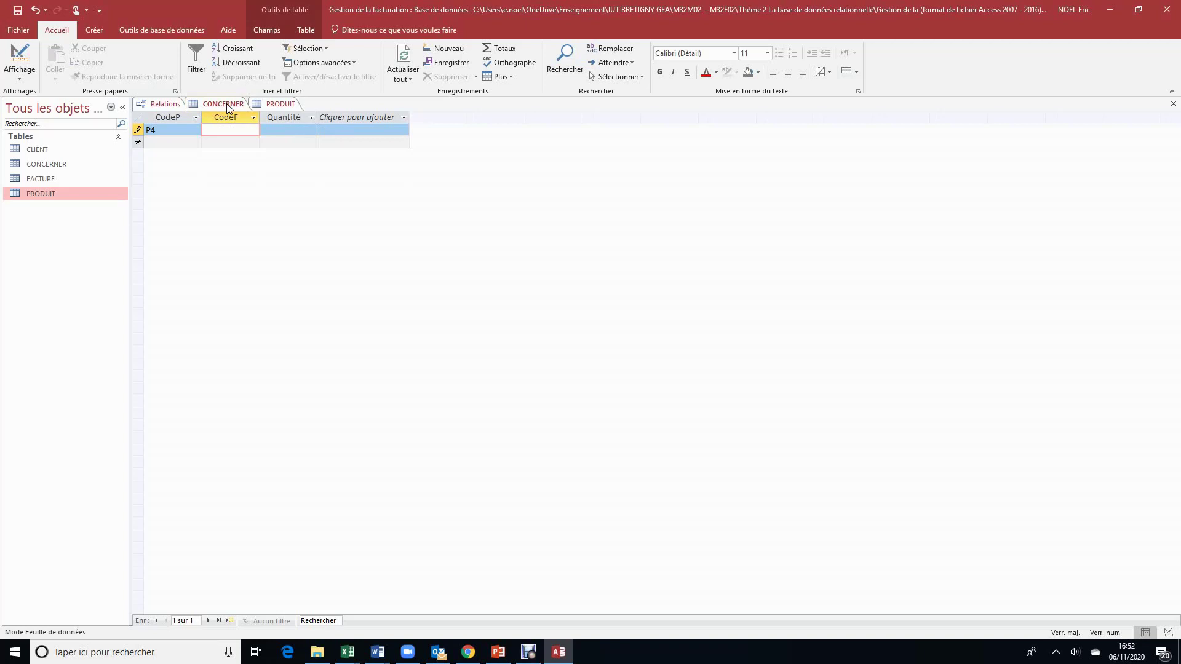
pyautogui.write('F1')
pyautogui.doubleClick(61, 178)
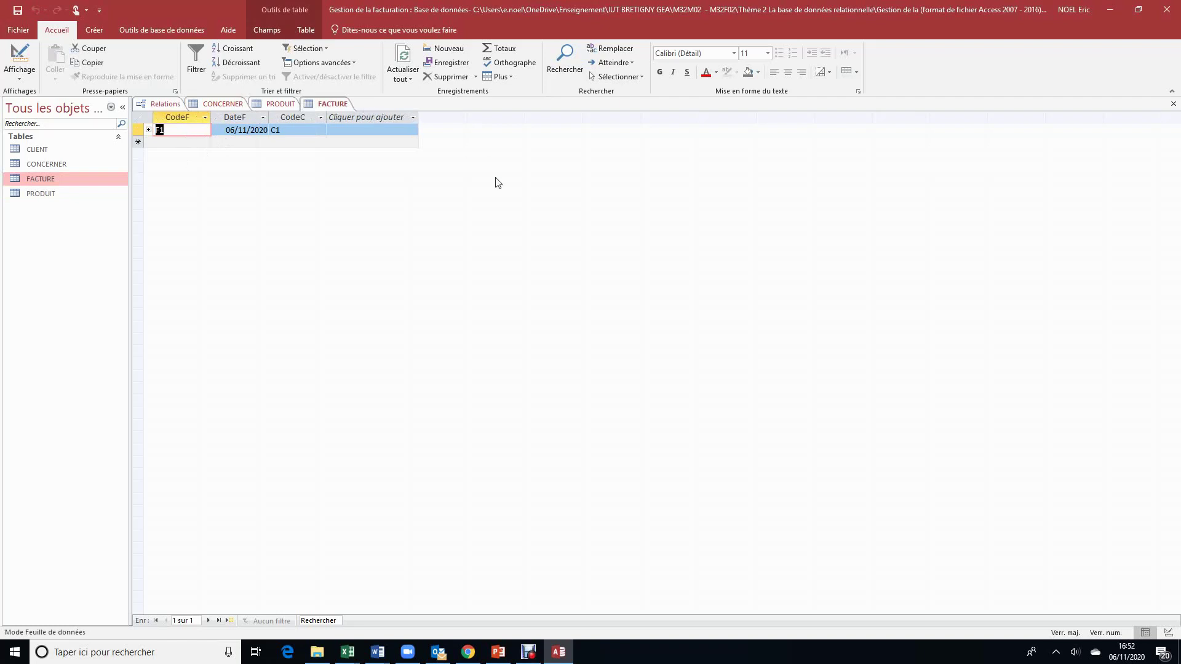
pyautogui.click(227, 105)
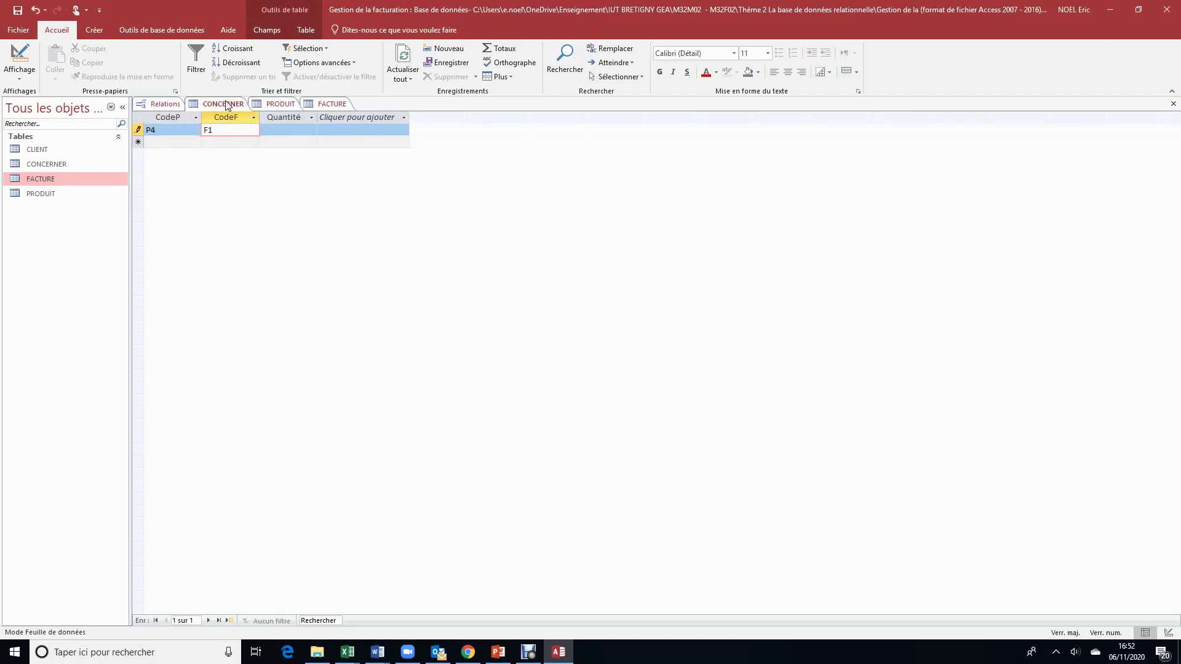
pyautogui.click(308, 130)
pyautogui.write('3')
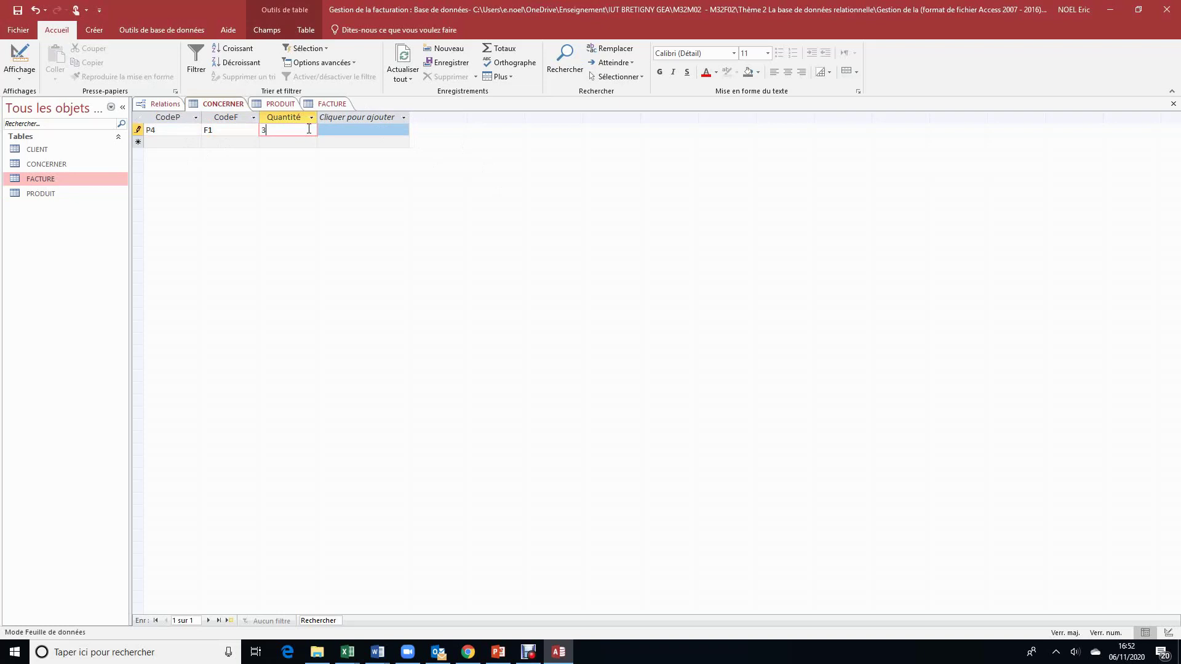
# Step: Add line P2 for invoice F1 with quantity 4, then close CONCERNER
pyautogui.click(177, 141)
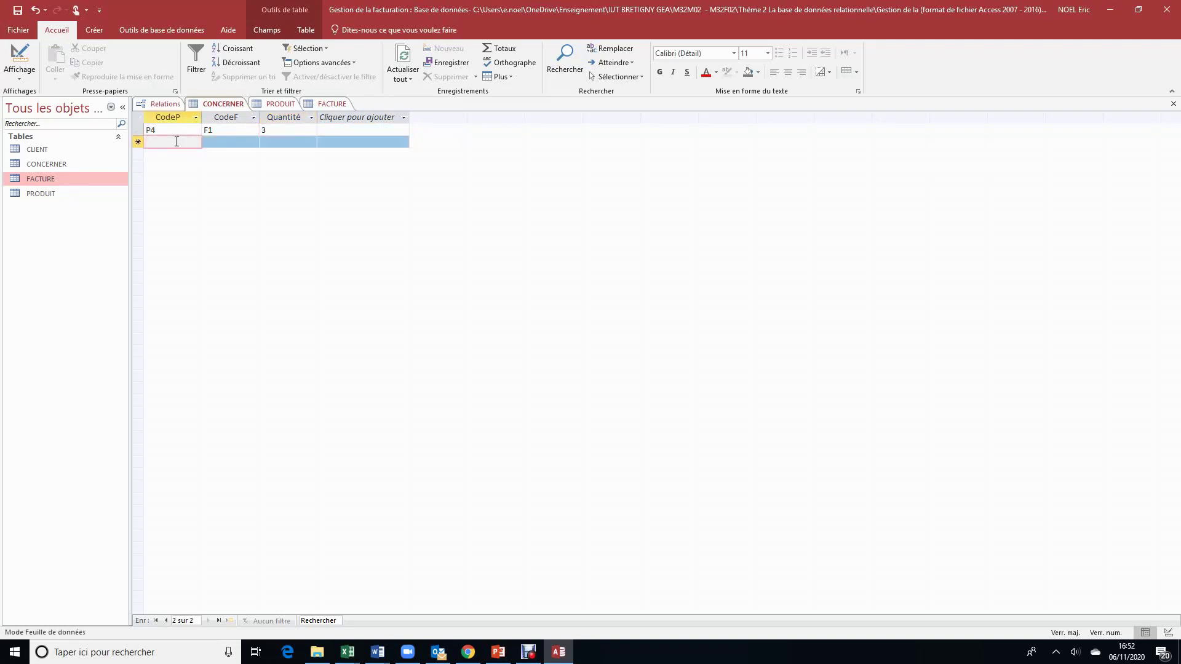
pyautogui.write('P2')
pyautogui.press('Tab')
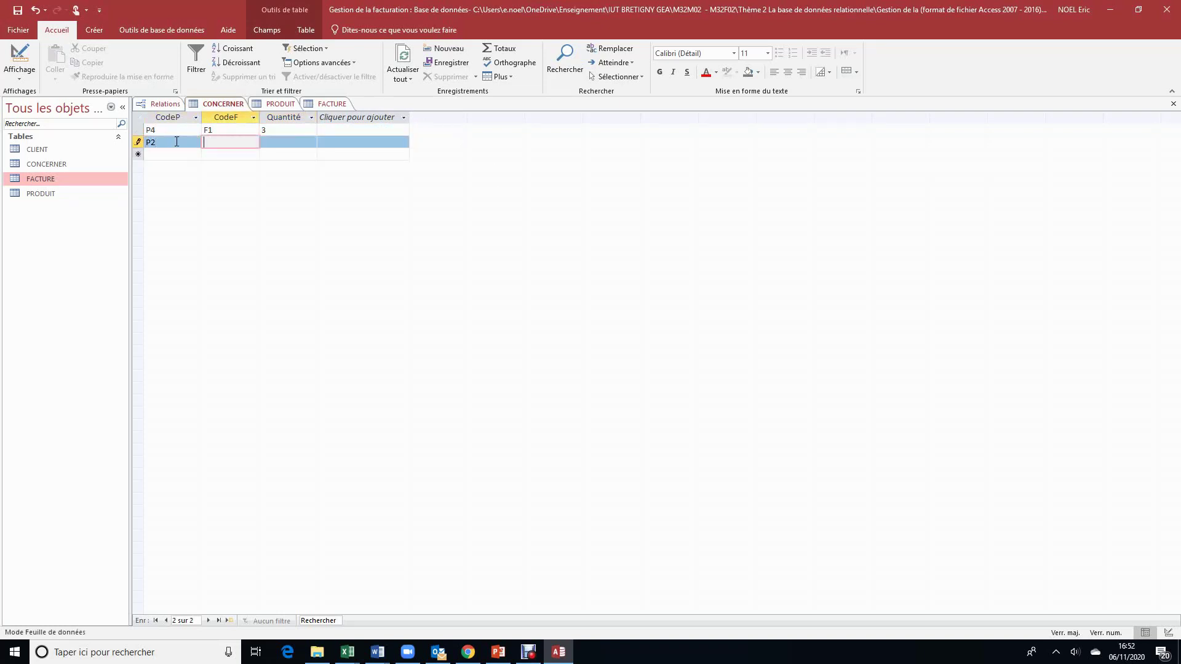
pyautogui.write('F1')
pyautogui.click(276, 104)
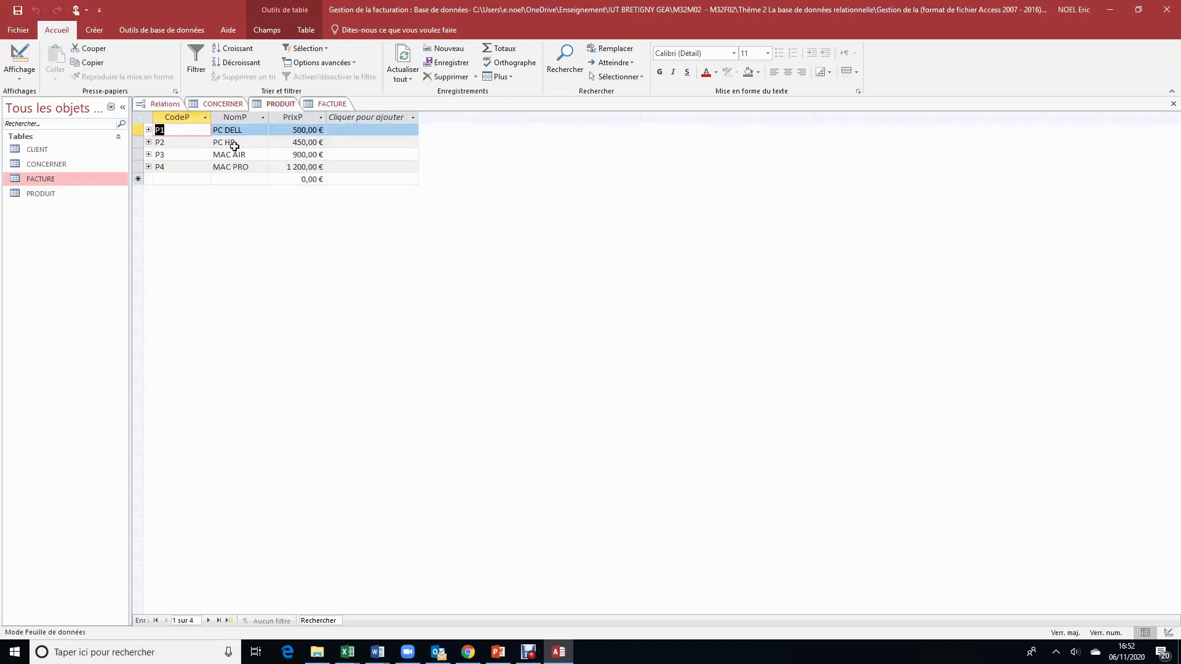
pyautogui.click(224, 106)
pyautogui.click(291, 144)
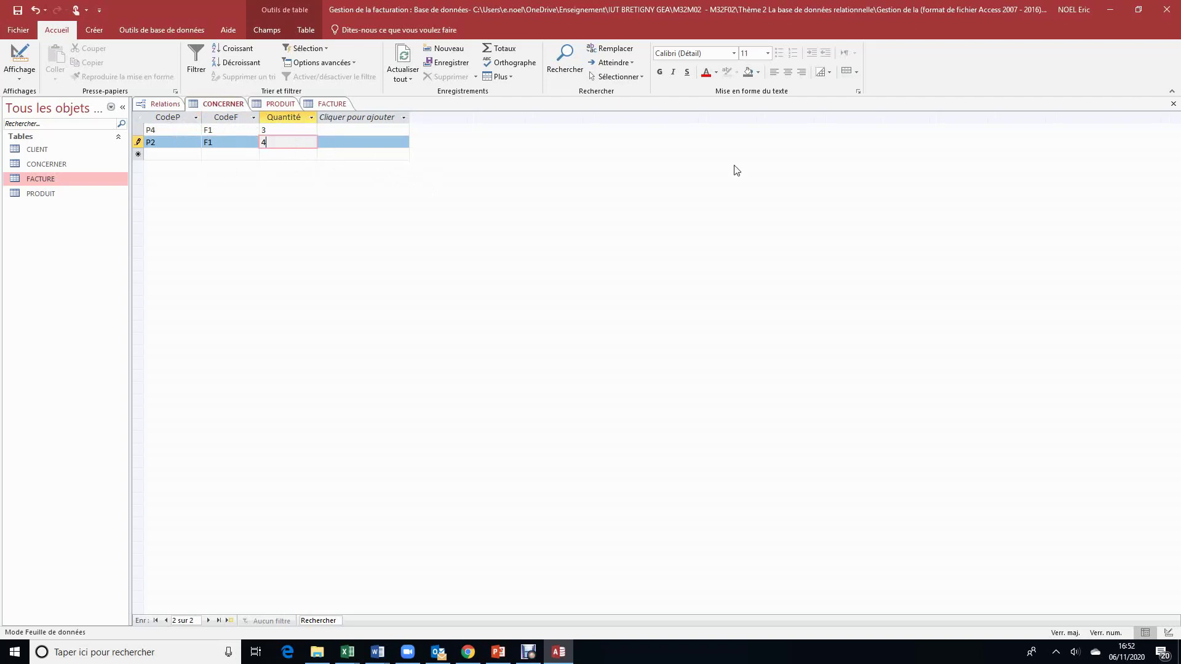
pyautogui.click(1173, 105)
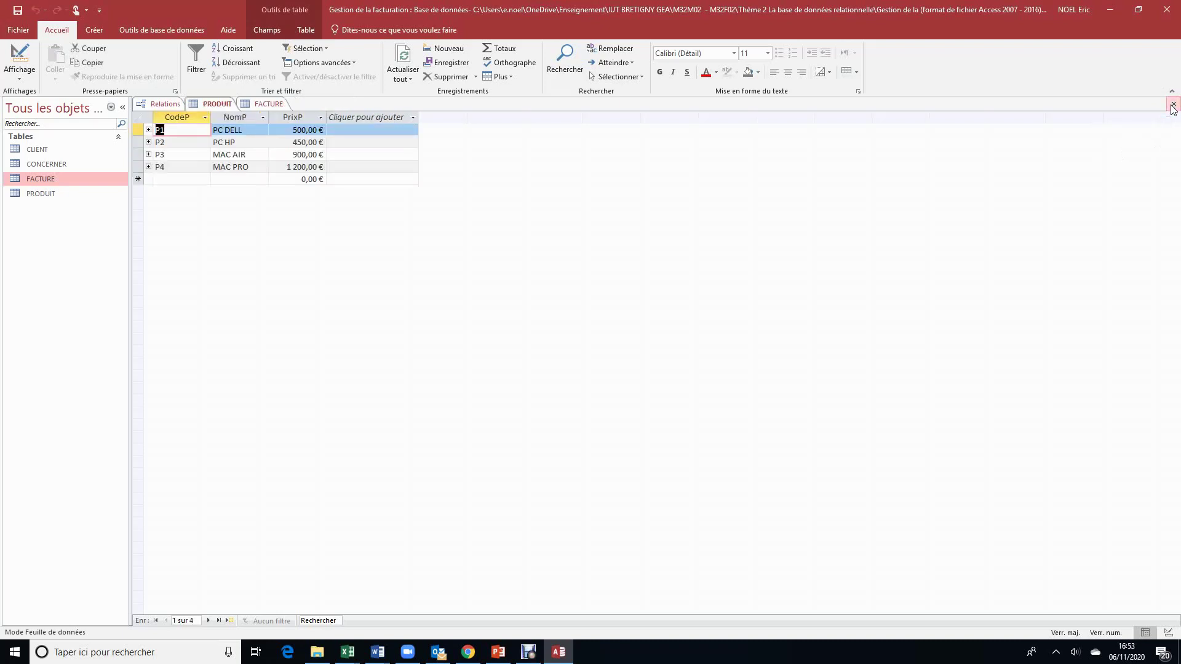
pyautogui.click(1173, 106)
pyautogui.click(1175, 106)
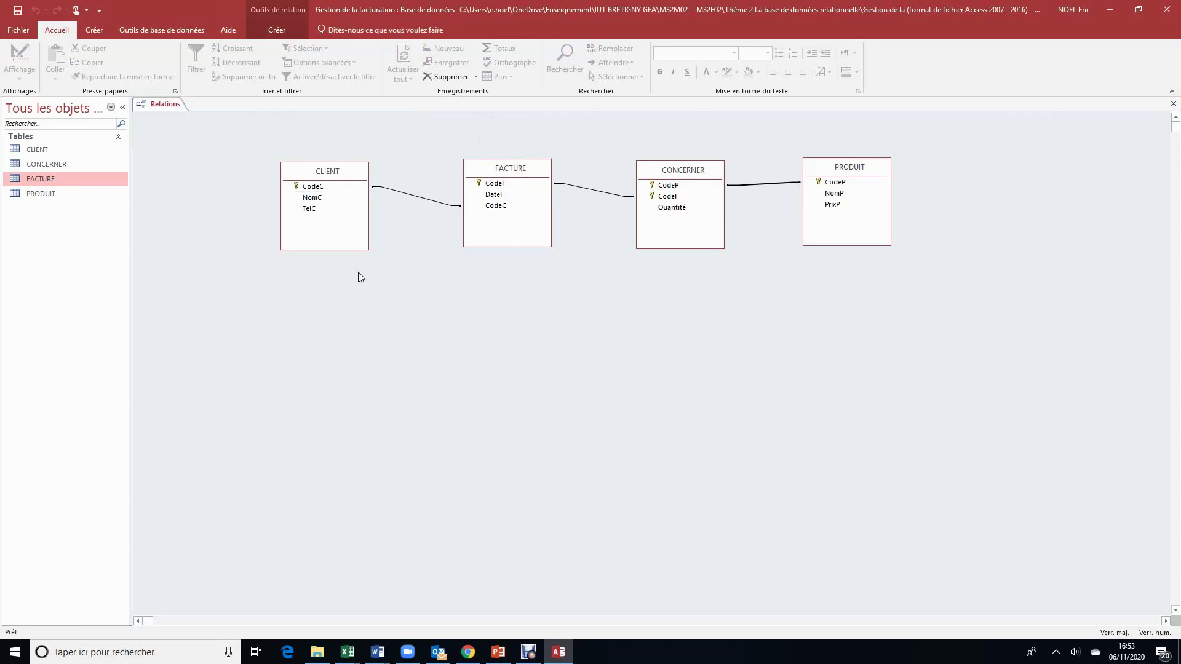
pyautogui.click(79, 150)
pyautogui.doubleClick(79, 150)
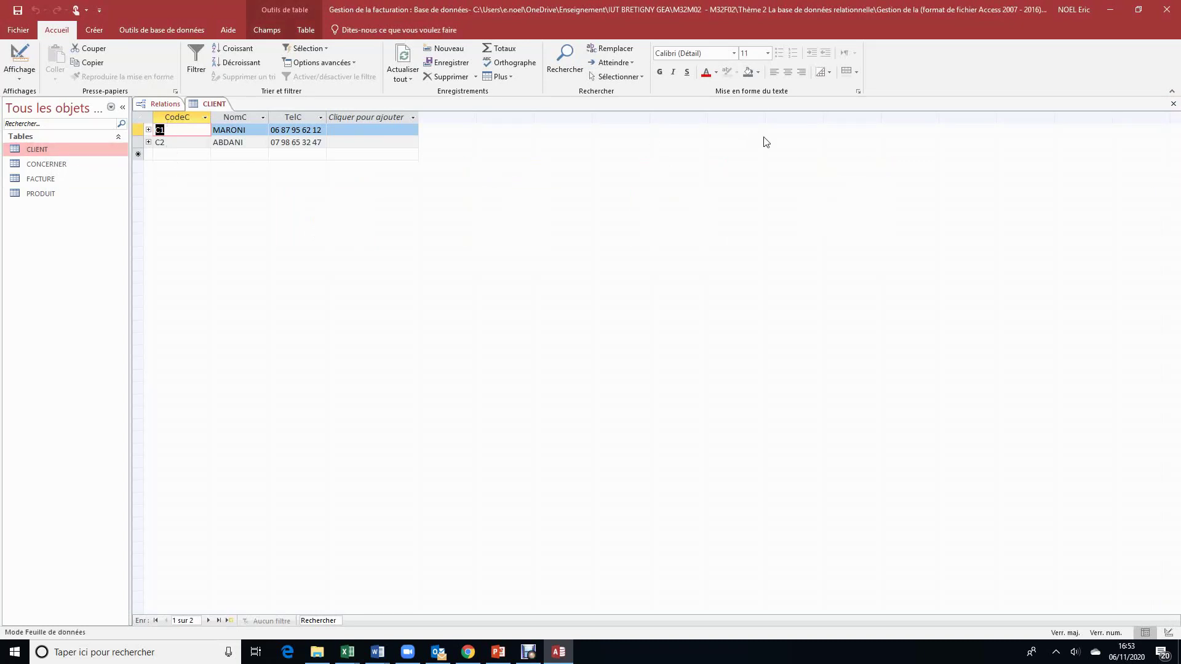
pyautogui.click(1172, 105)
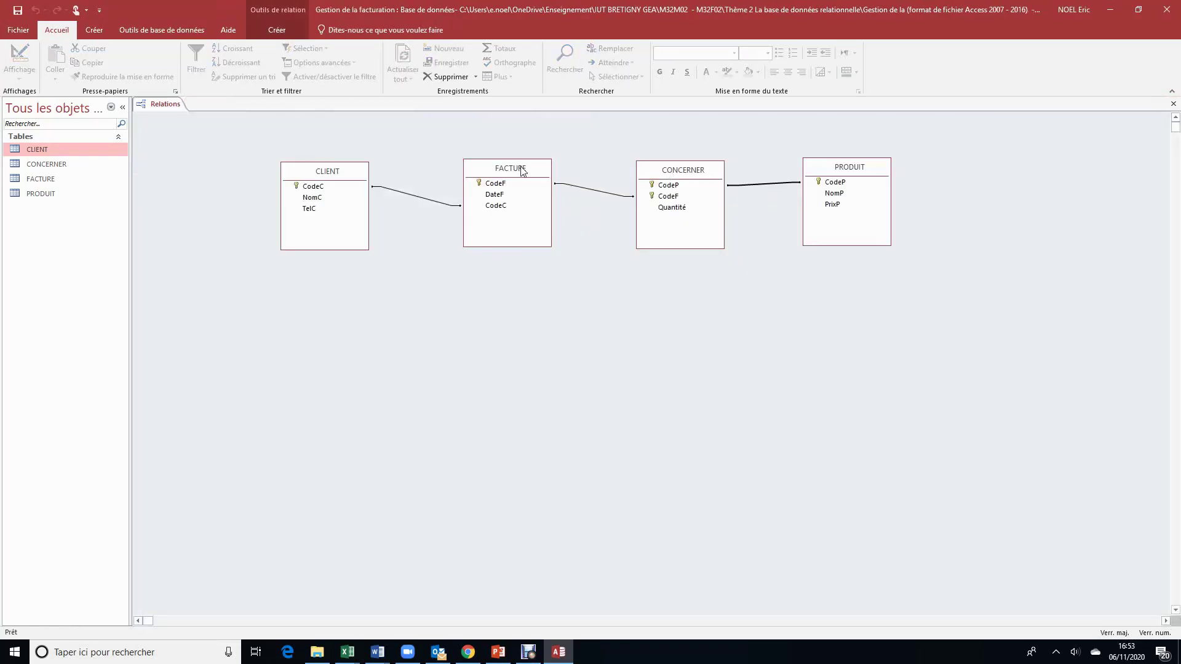
# Step: Add invoice F2 dated 06/11/2020 for client C3 in the FACTURE table
pyautogui.doubleClick(41, 179)
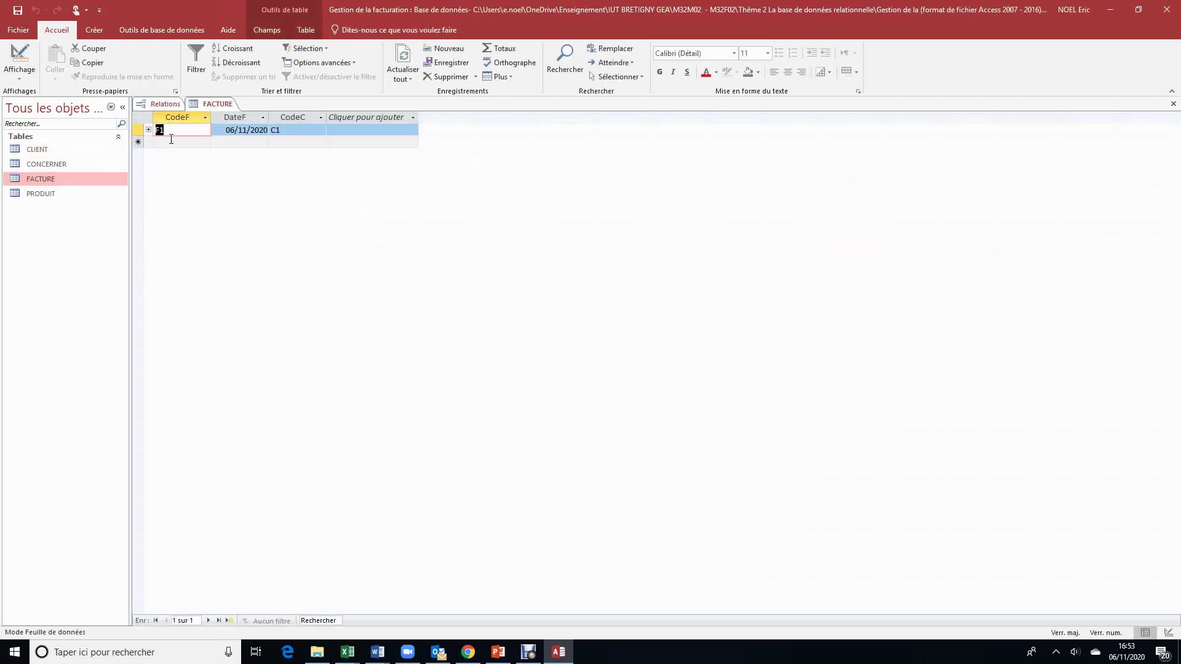
pyautogui.click(171, 142)
pyautogui.write('F2')
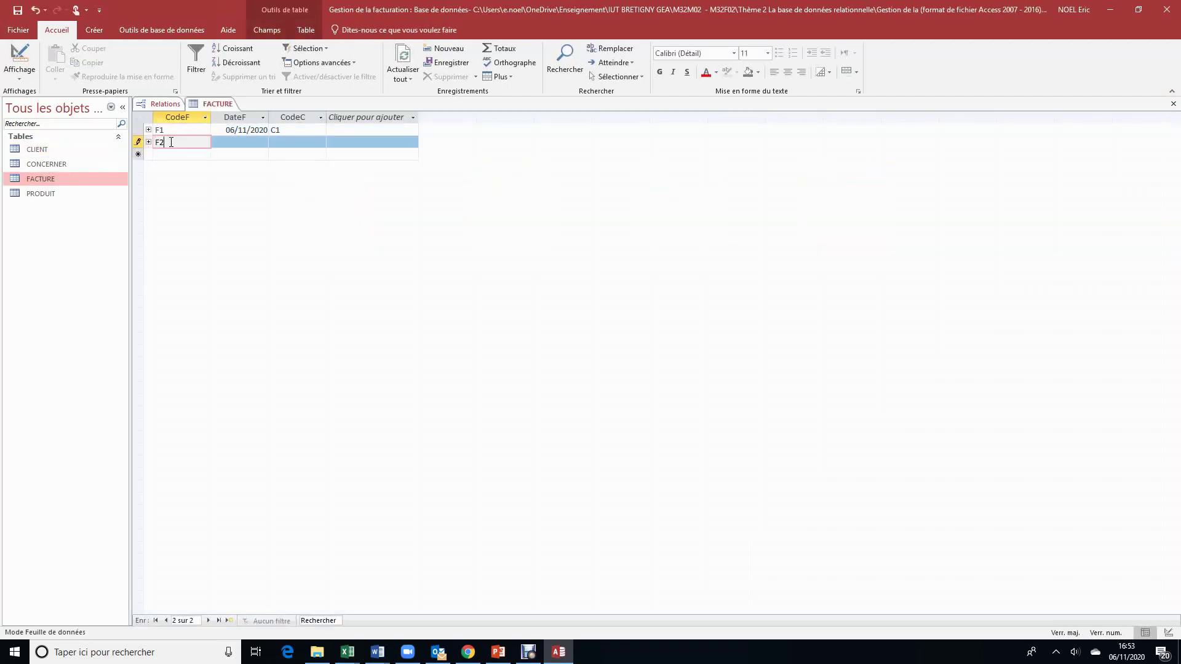
pyautogui.press('Tab')
pyautogui.write('06/')
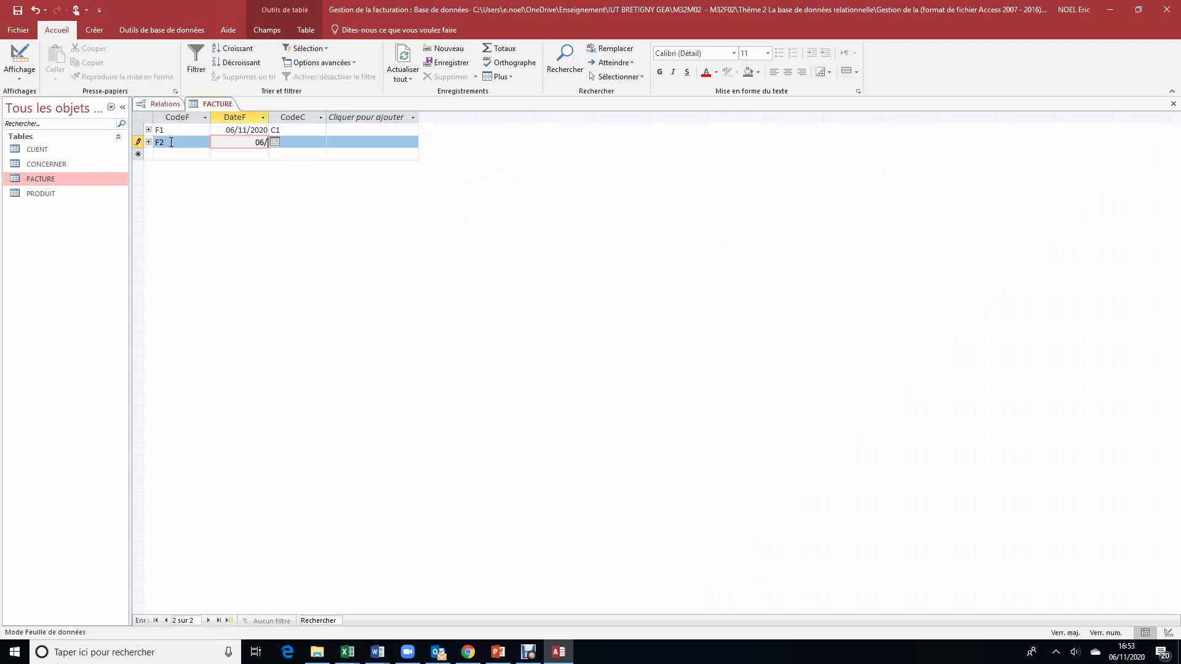
pyautogui.write('11/2020')
pyautogui.press('Tab')
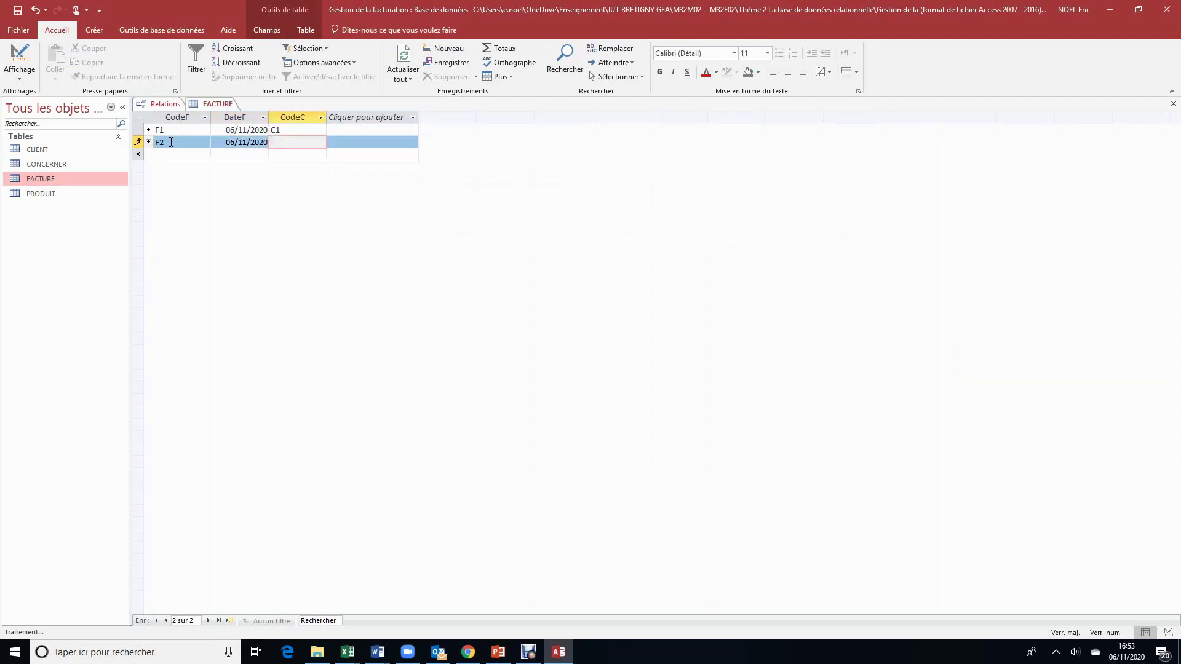
pyautogui.write('C3')
pyautogui.click(397, 142)
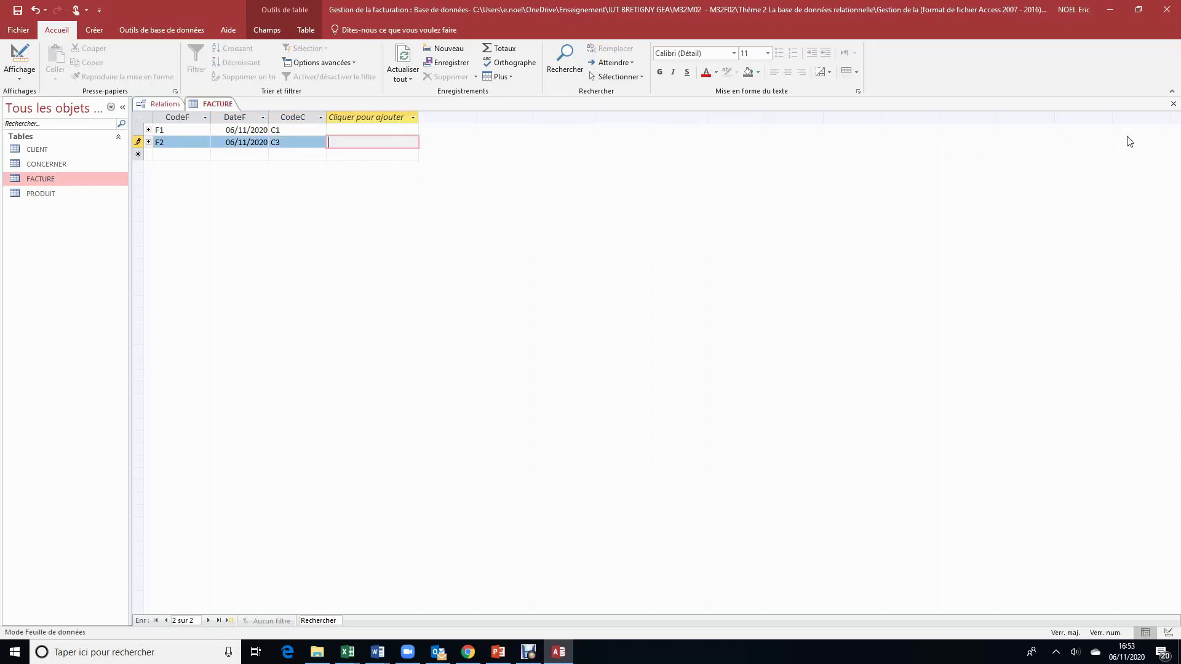
# Step: Close FACTURE, then view the CLIENT table's records and close it
pyautogui.click(1174, 104)
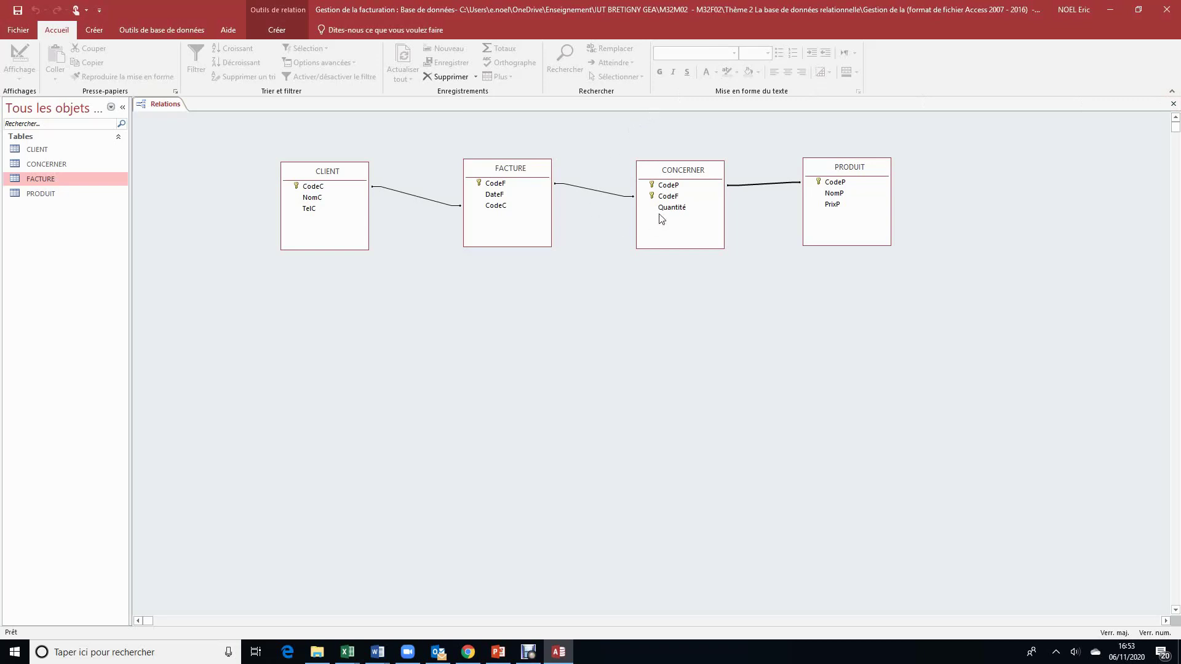
pyautogui.doubleClick(33, 150)
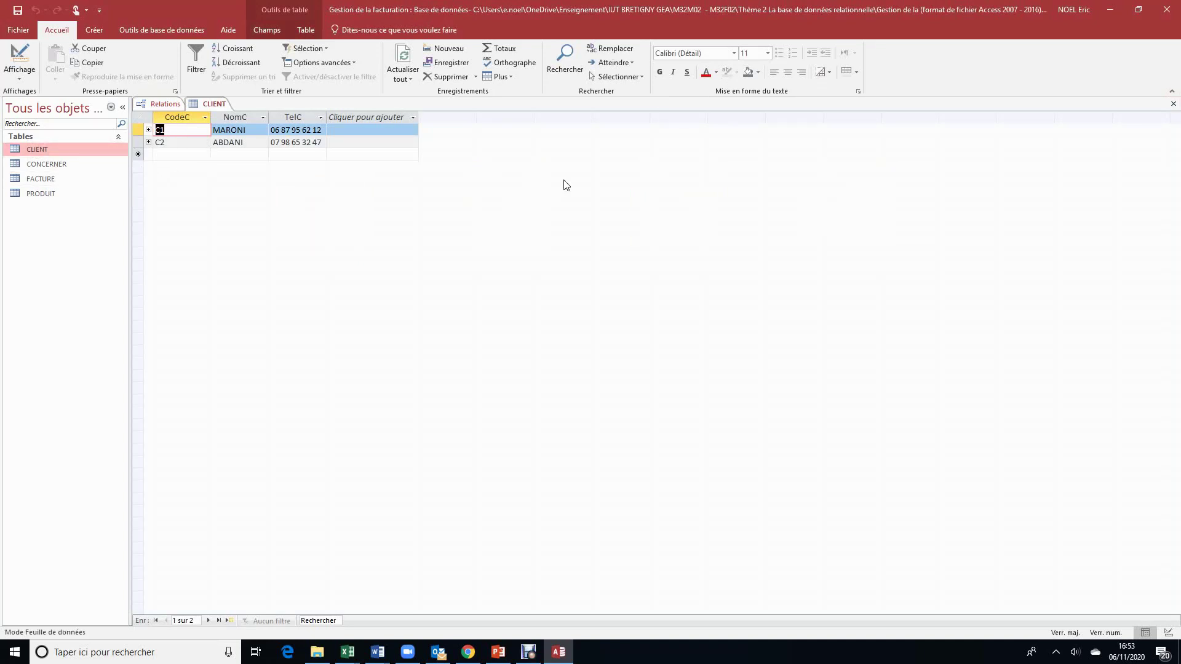
pyautogui.click(1173, 104)
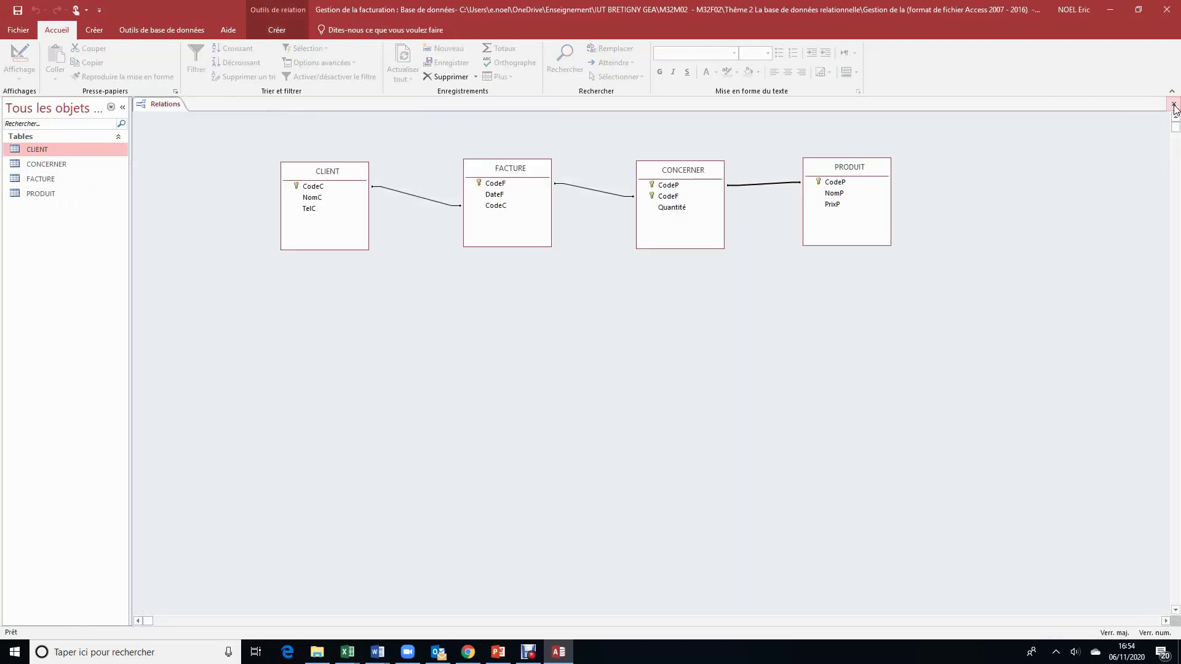
# Step: Delete the F2 invoice record from FACTURE with Supprimer l'enregistrement and confirm with Oui
pyautogui.doubleClick(62, 177)
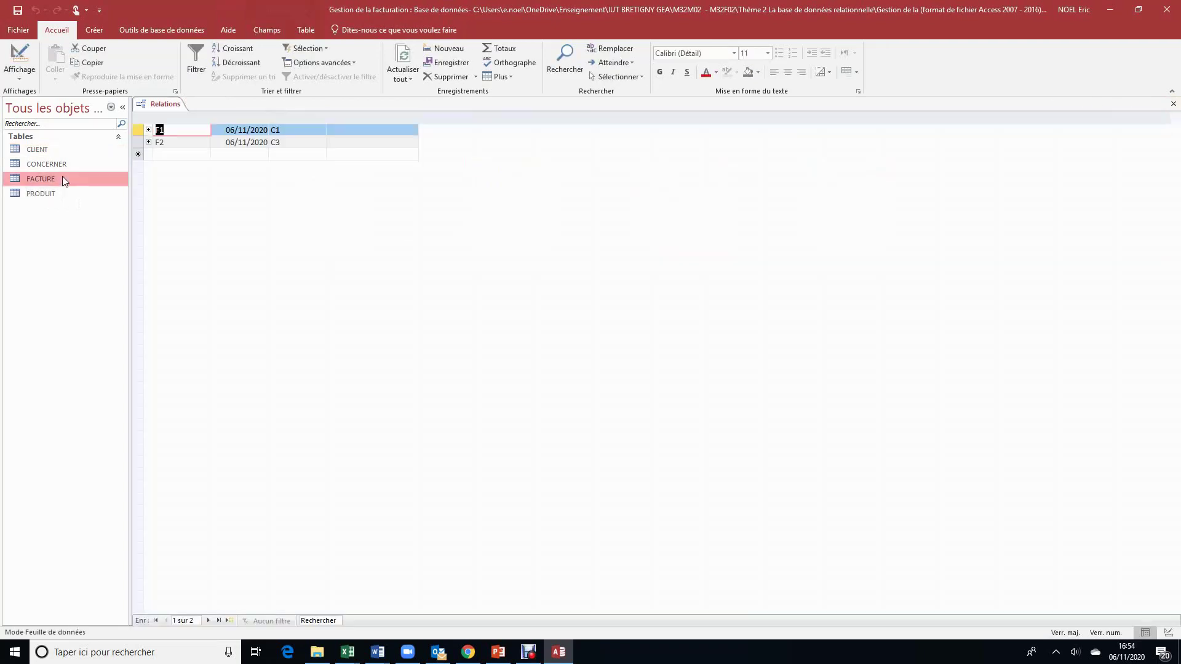
pyautogui.click(148, 142)
pyautogui.click(147, 142)
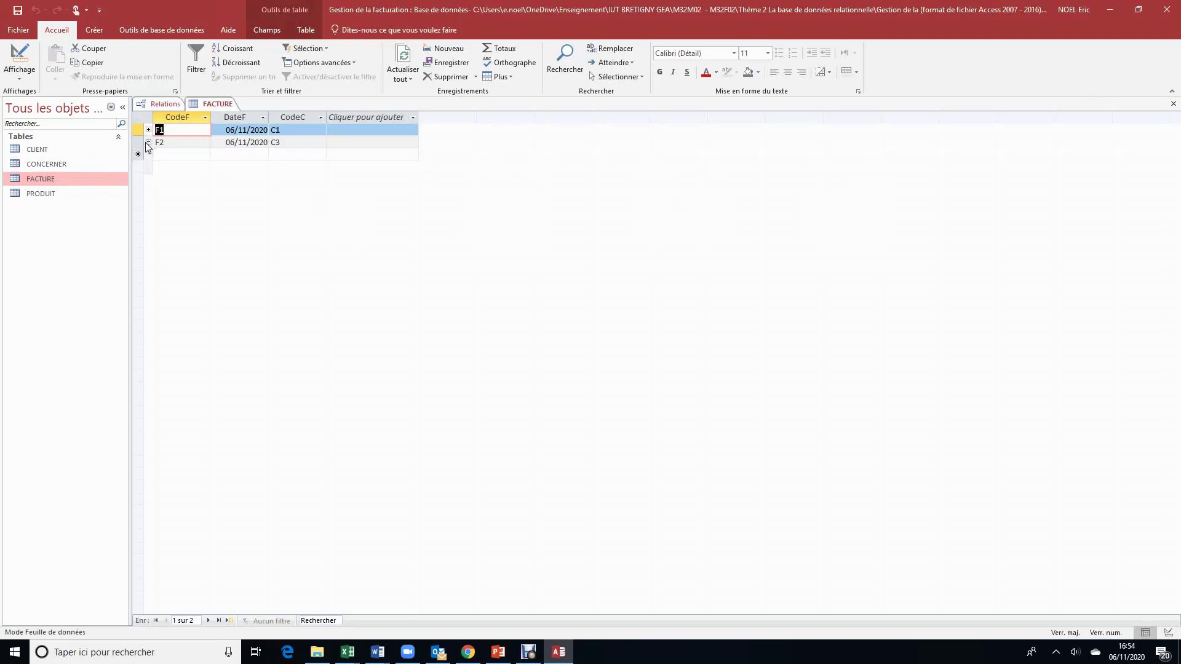
pyautogui.rightClick(182, 142)
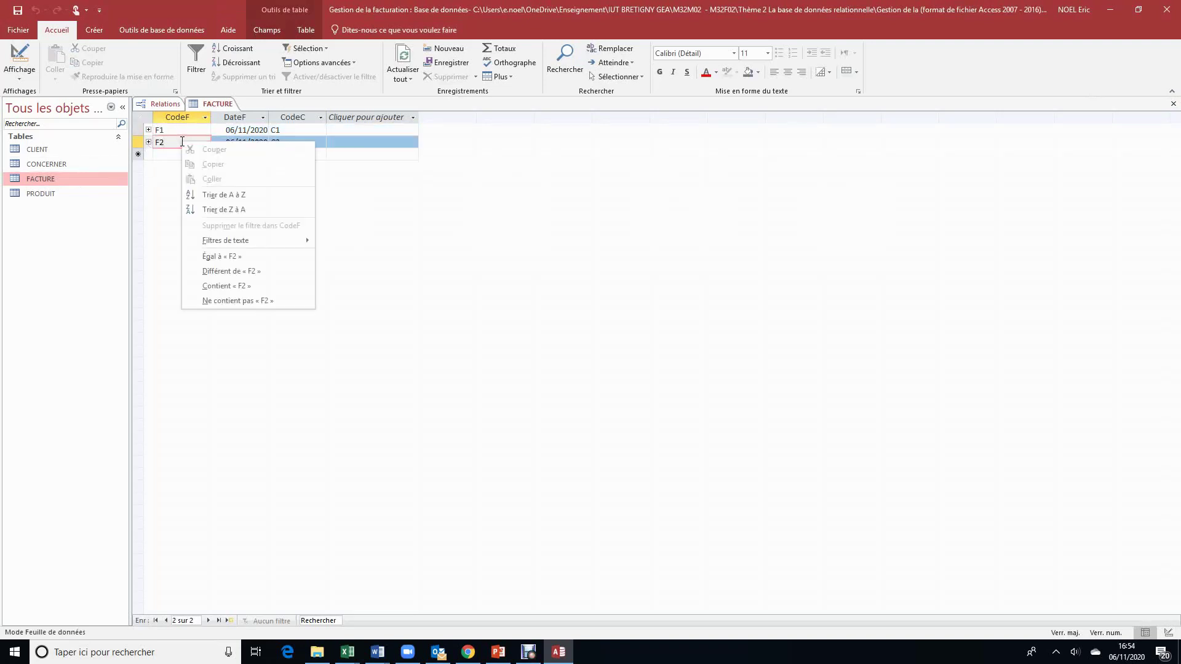
pyautogui.click(142, 142)
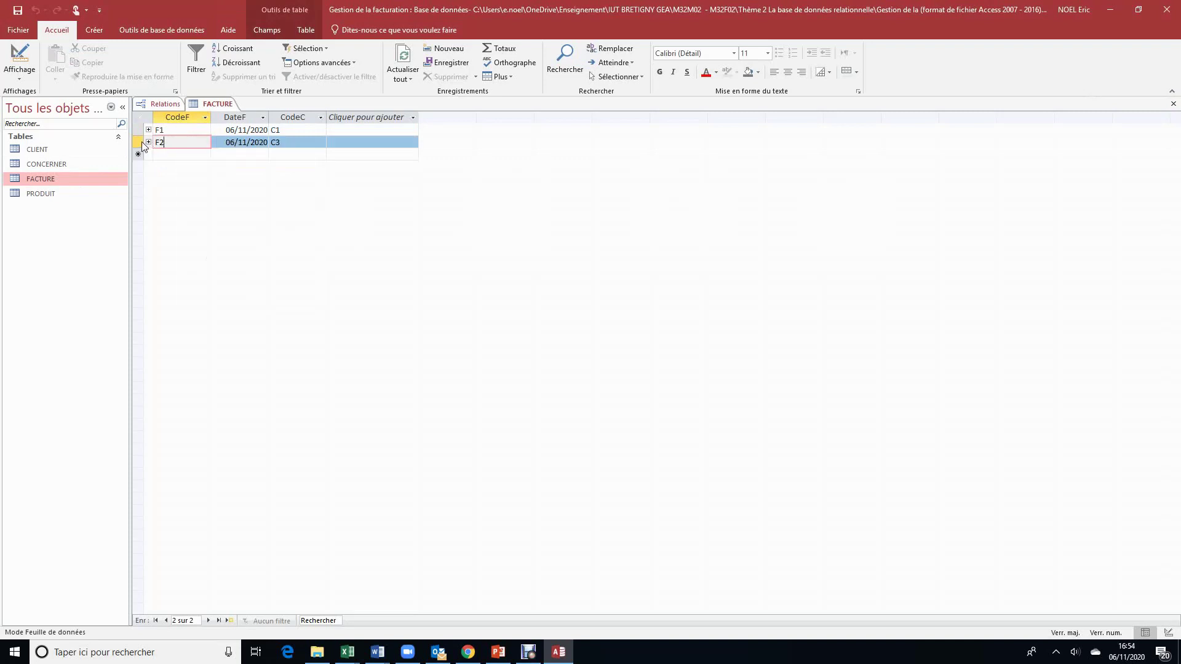
pyautogui.rightClick(141, 141)
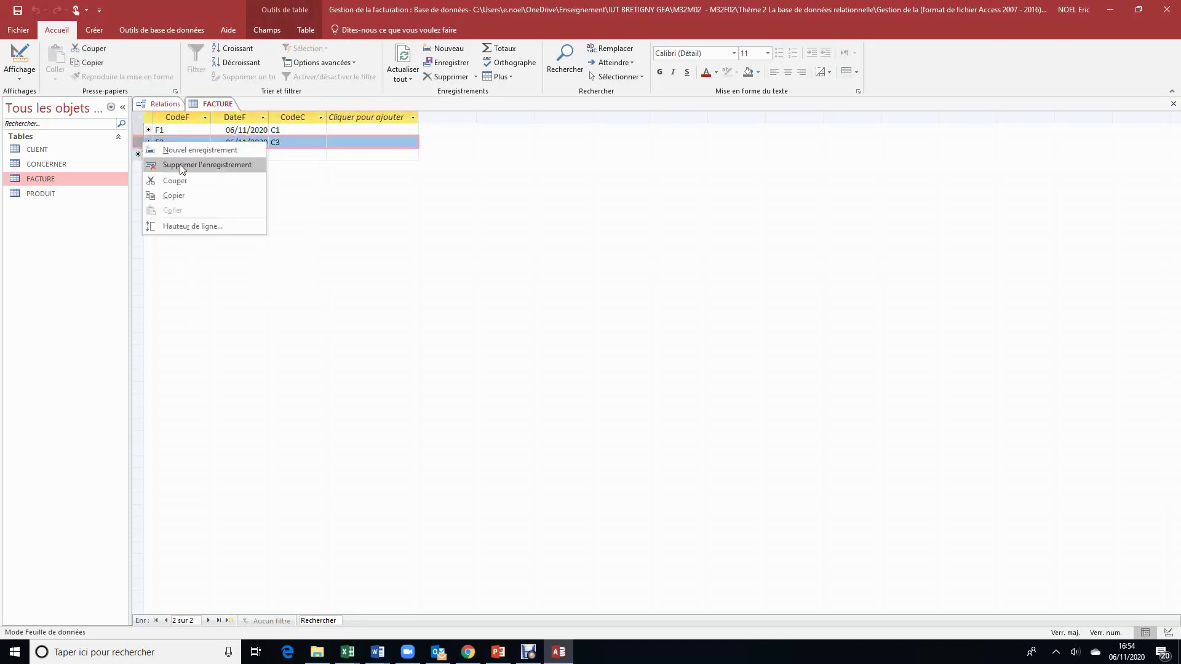
pyautogui.click(185, 165)
pyautogui.click(580, 368)
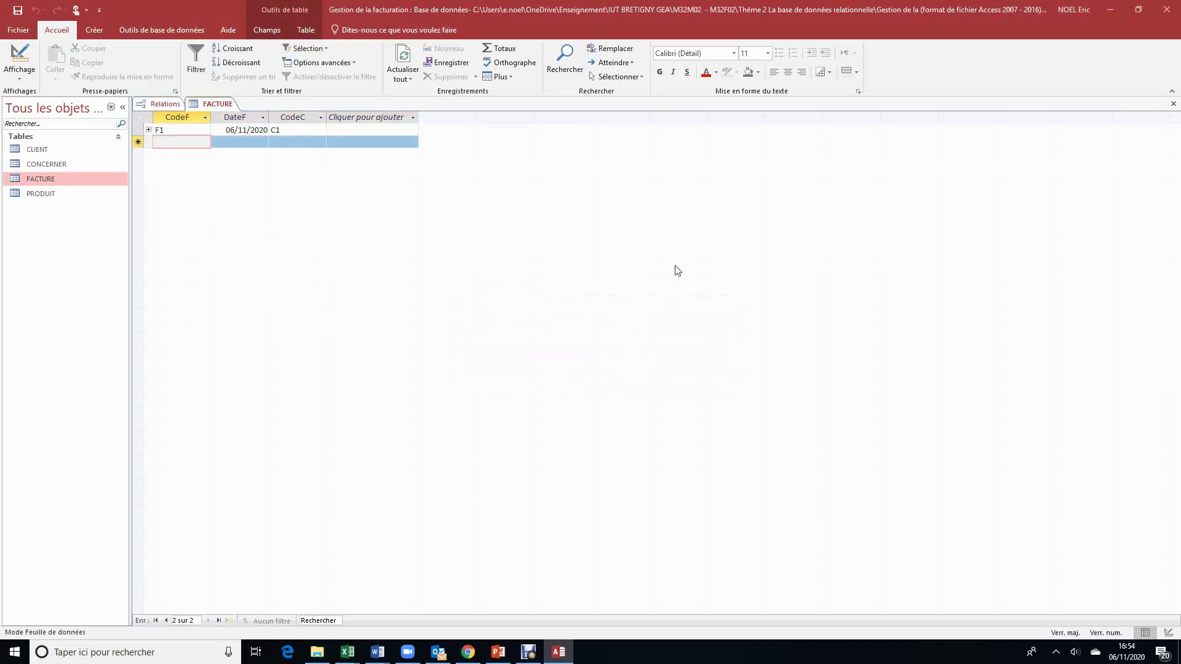
# Step: Close FACTURE and delete the CLIENT–FACTURE, FACTURE–CONCERNER and CONCERNER–PRODUIT relationships
pyautogui.click(1173, 104)
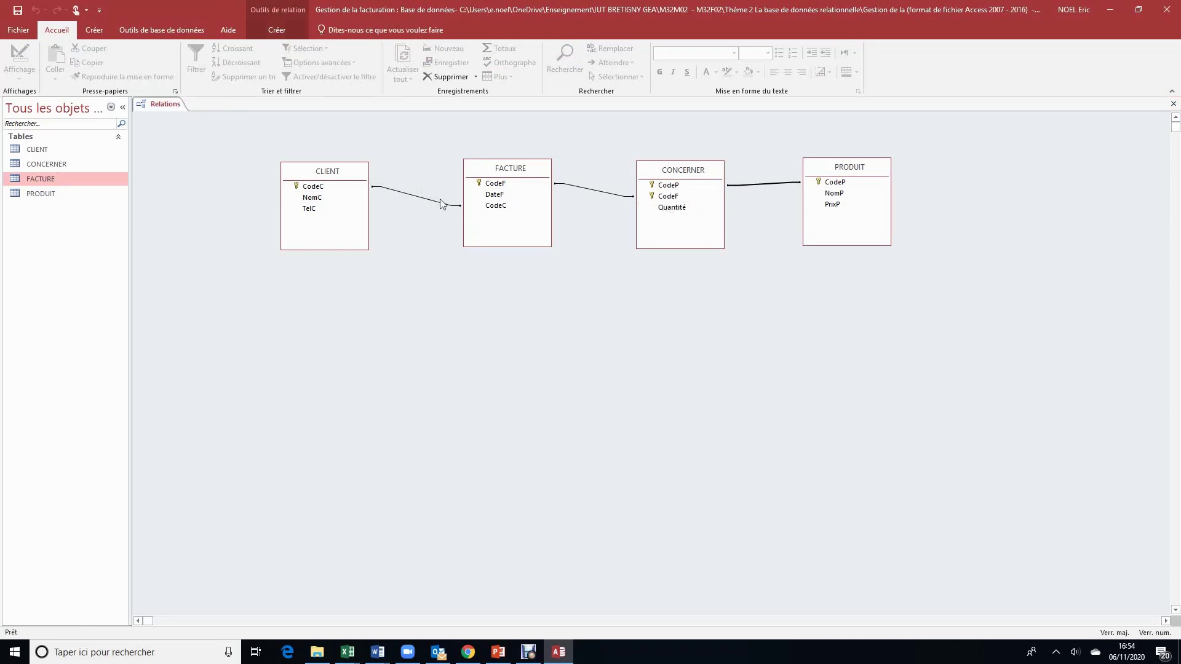
pyautogui.click(411, 199)
pyautogui.press('Delete')
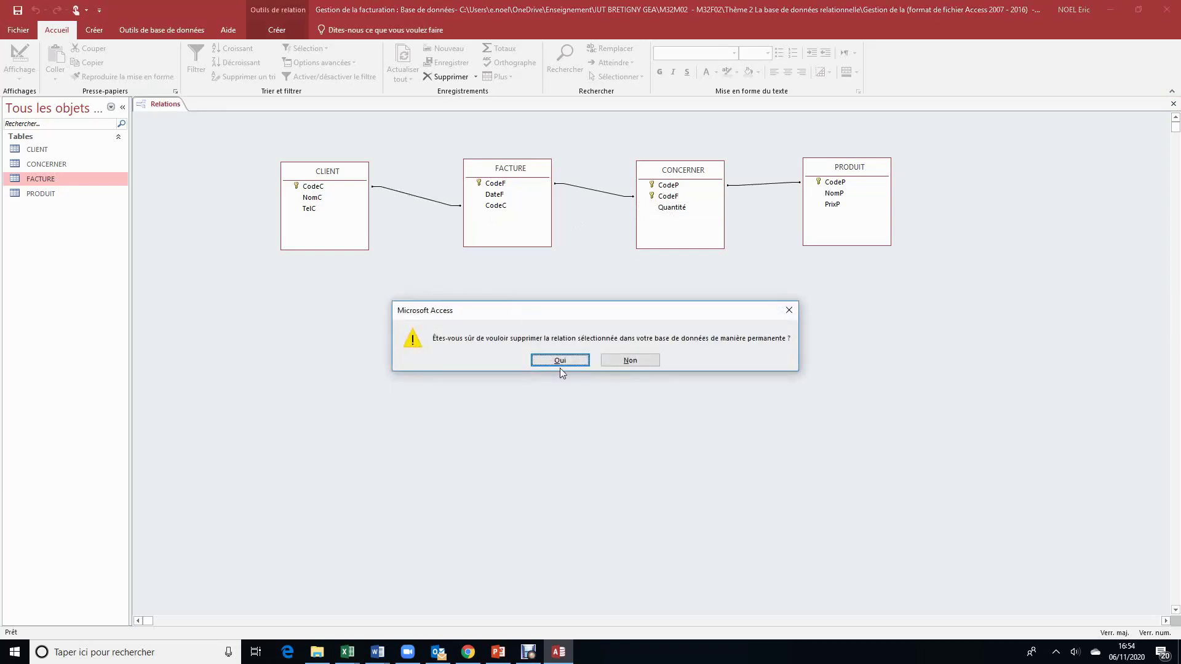
pyautogui.click(560, 361)
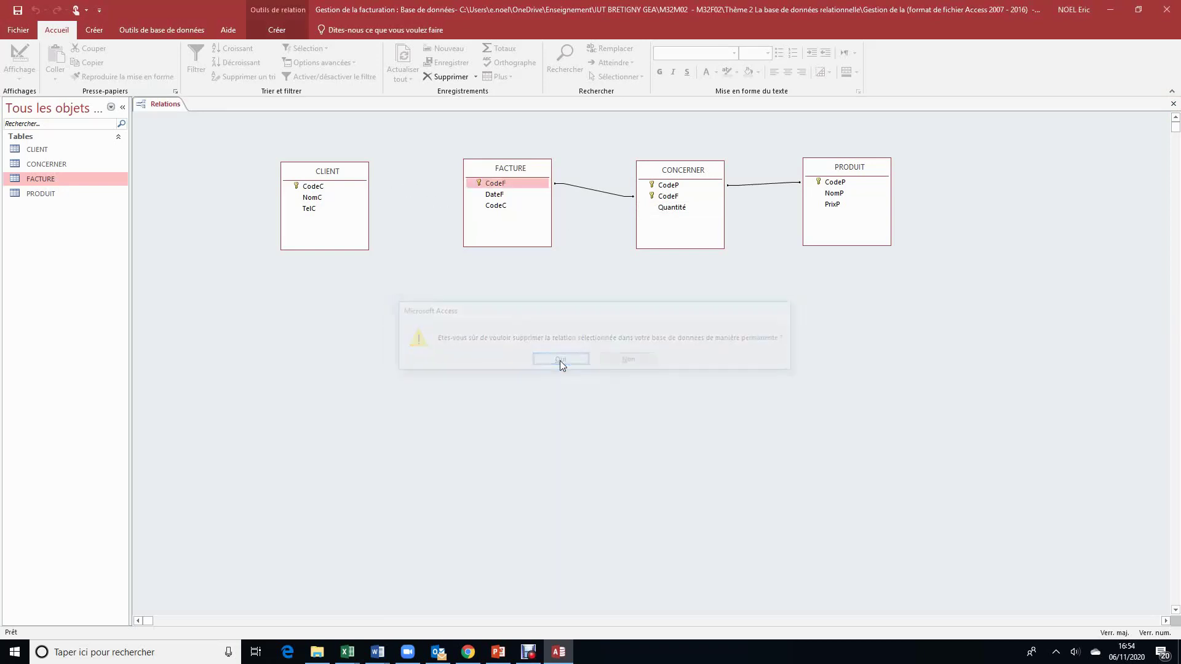
pyautogui.click(608, 194)
pyautogui.press('Delete')
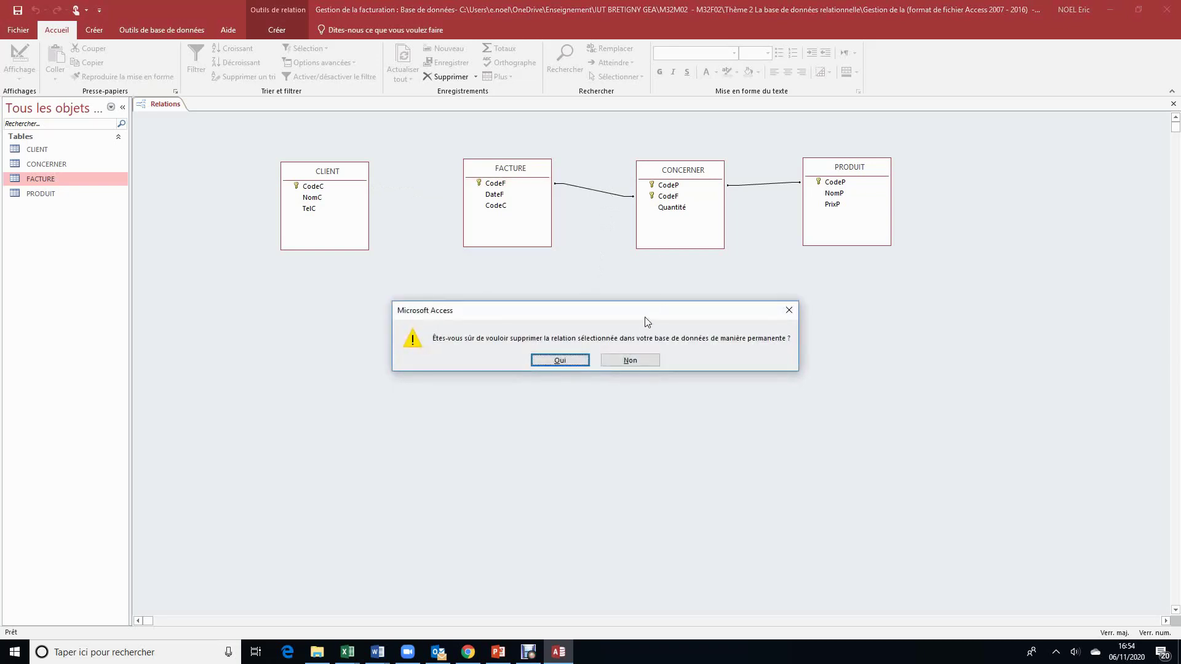
pyautogui.click(561, 360)
pyautogui.click(779, 184)
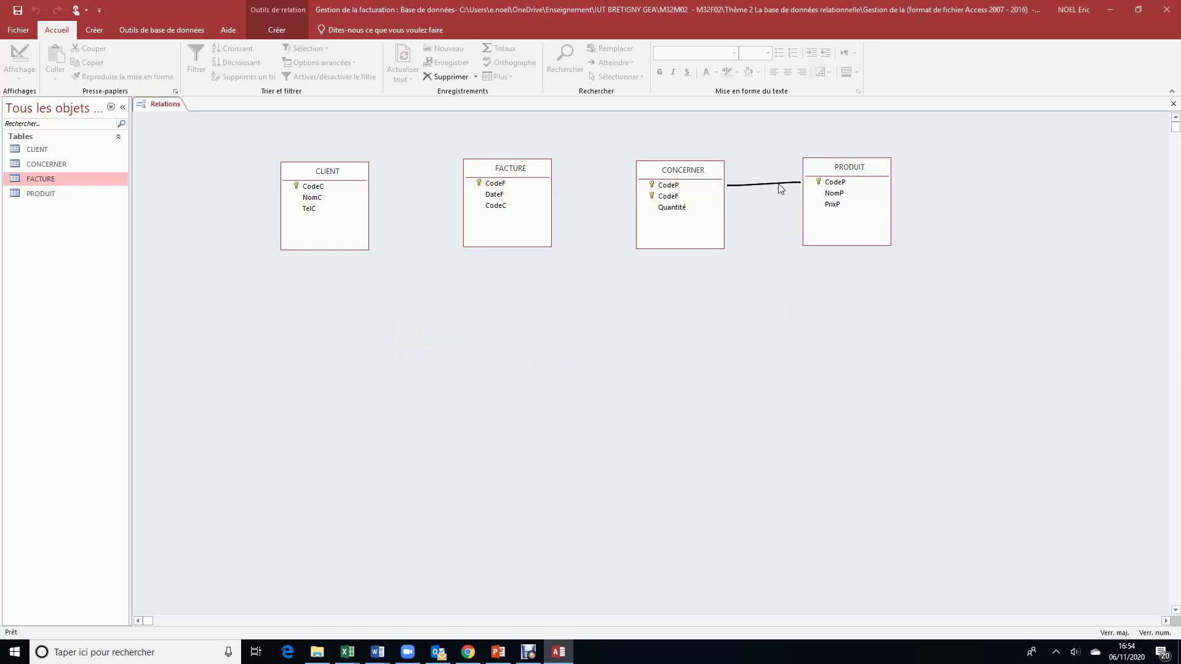
pyautogui.press('Delete')
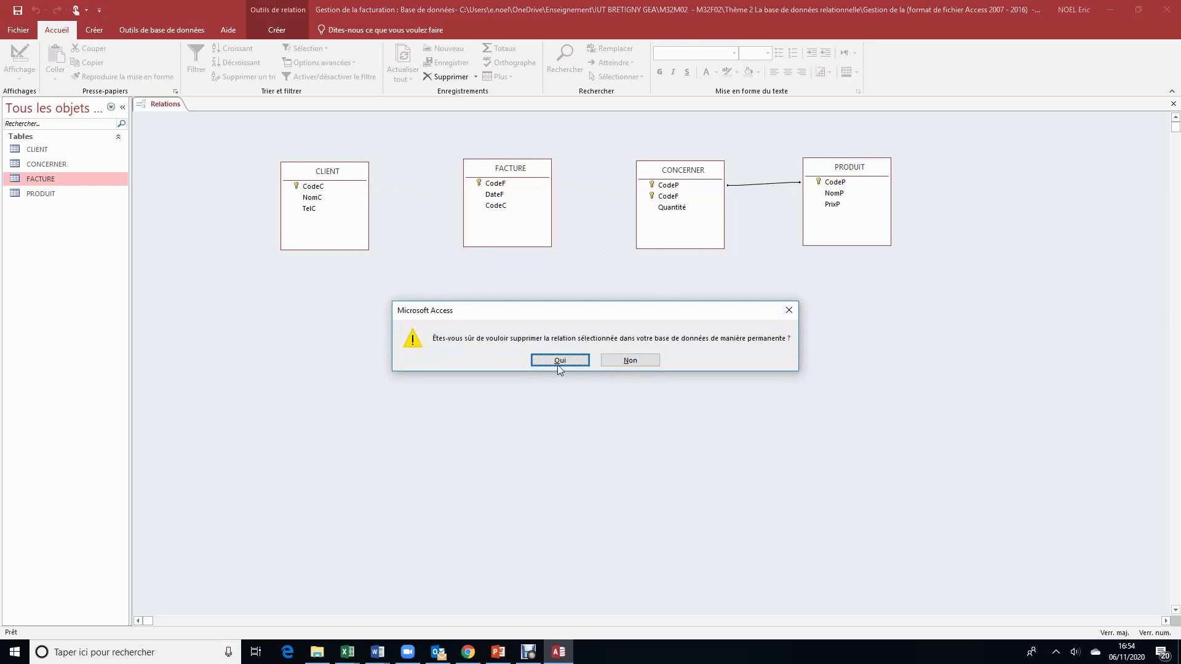
pyautogui.click(559, 363)
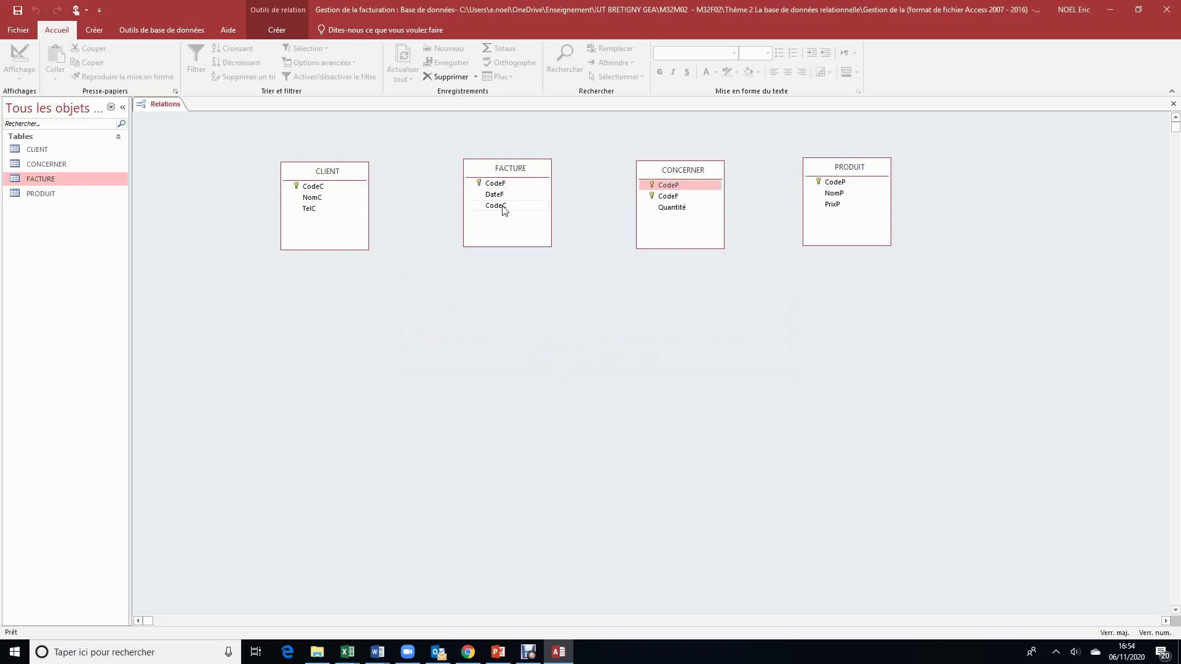
# Step: Link CLIENT.CodeC to FACTURE.CodeC one-to-many with referential integrity enforced
pyautogui.click(313, 186)
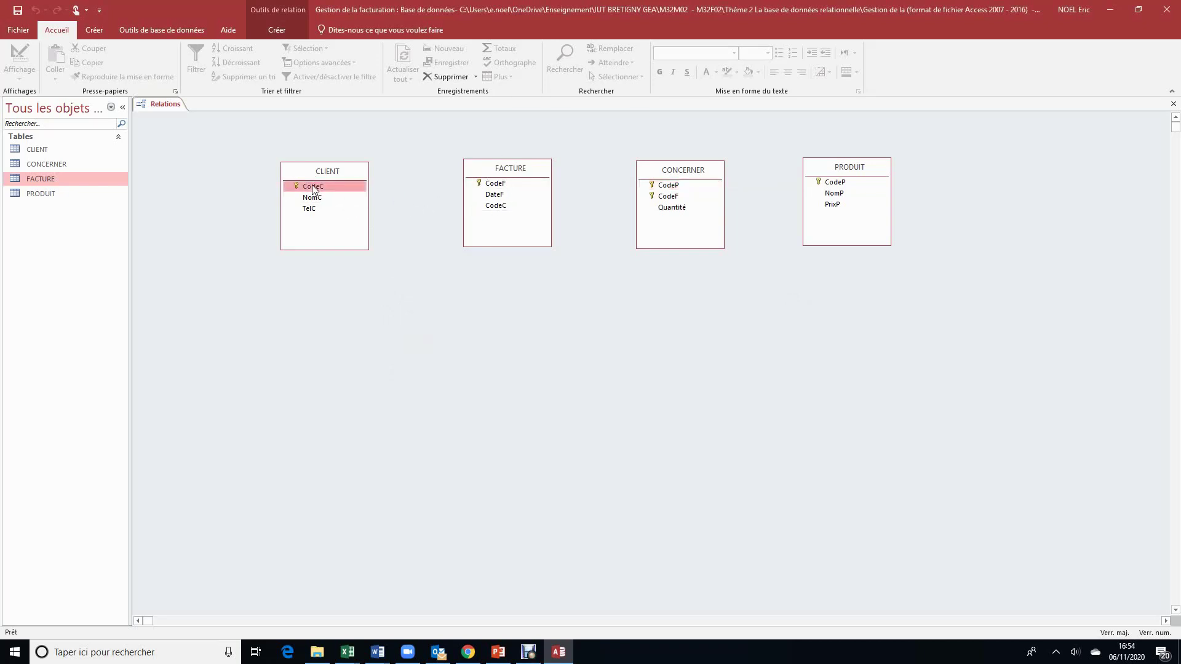
pyautogui.moveTo(312, 184); pyautogui.dragTo(503, 209)
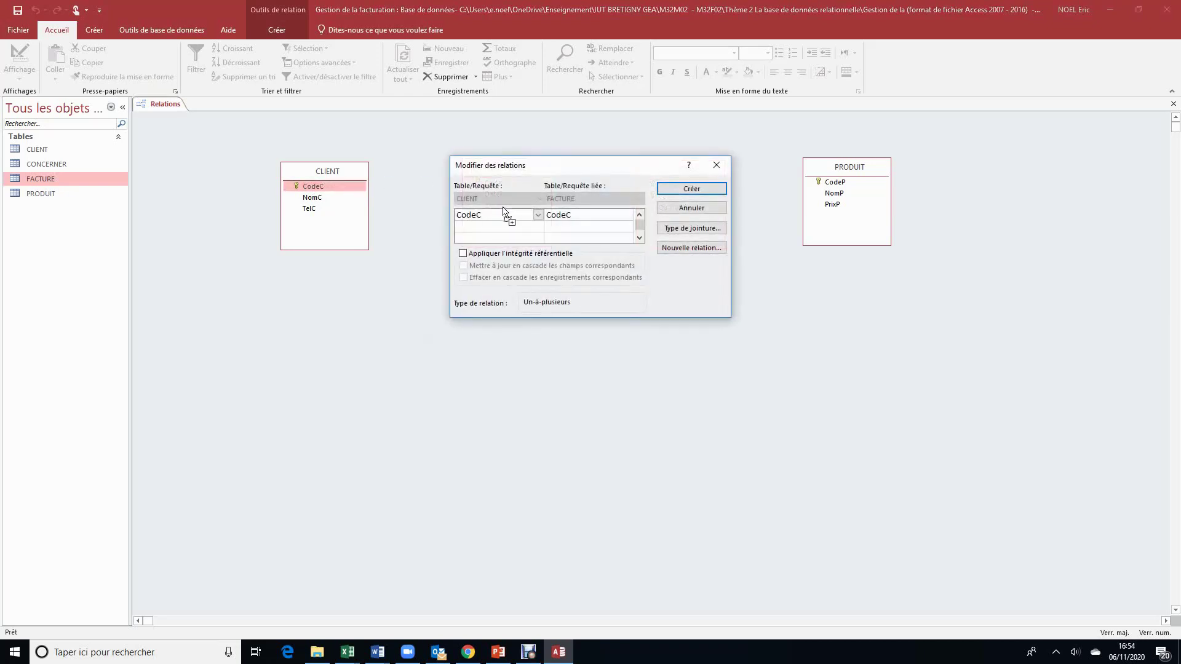
pyautogui.click(464, 253)
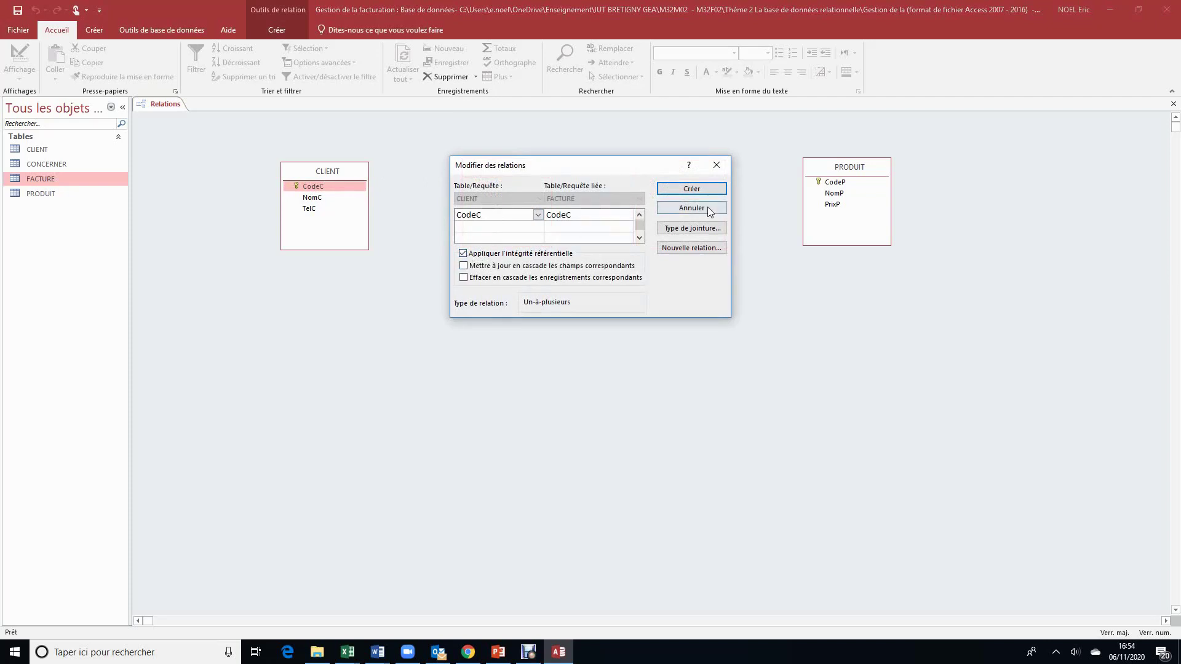
pyautogui.click(708, 190)
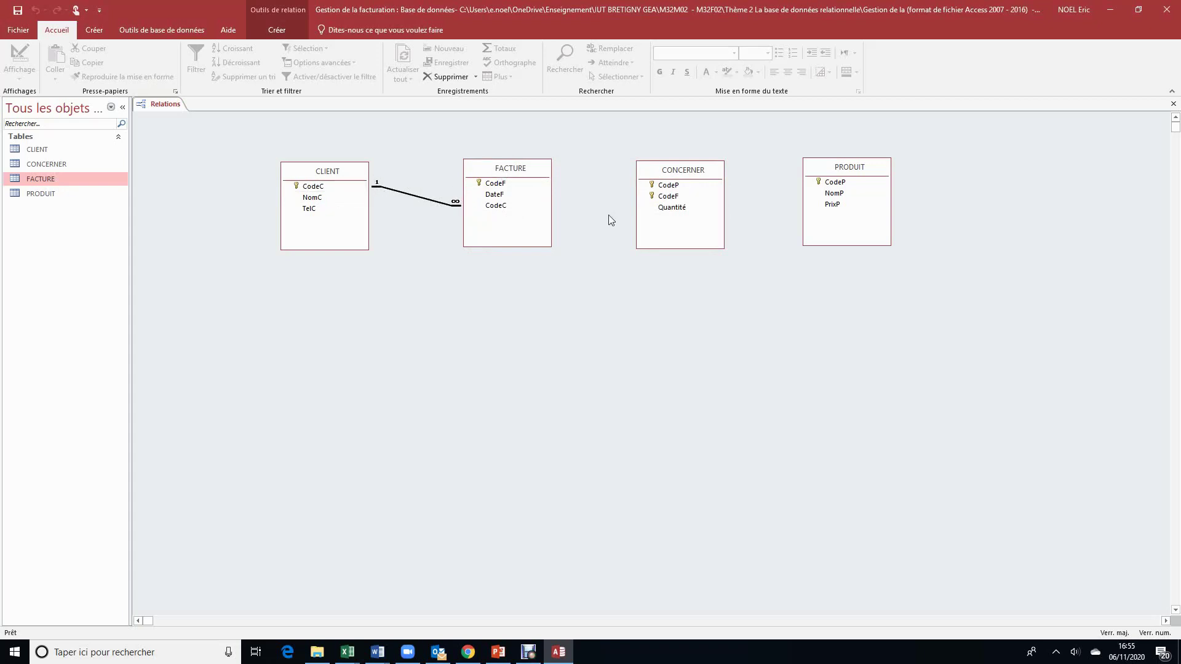
# Step: Link FACTURE–CONCERNER on CodeF and PRODUIT–CONCERNER on CodeP with integrity, then save the layout
pyautogui.moveTo(505, 185); pyautogui.dragTo(675, 200)
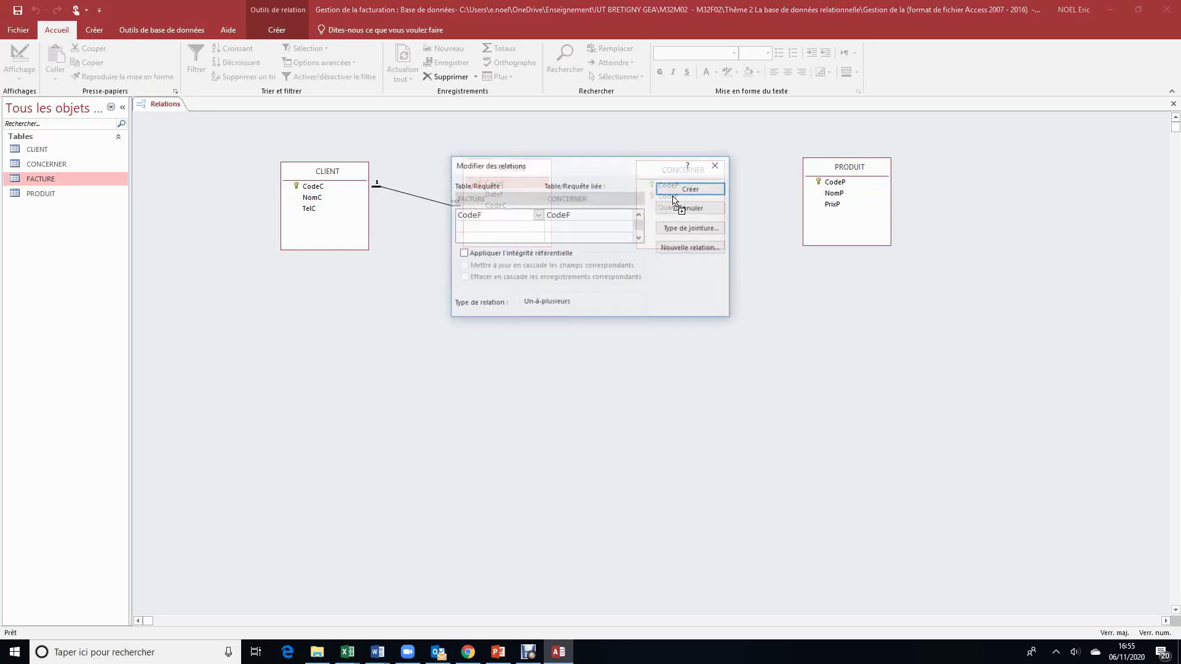
pyautogui.click(524, 253)
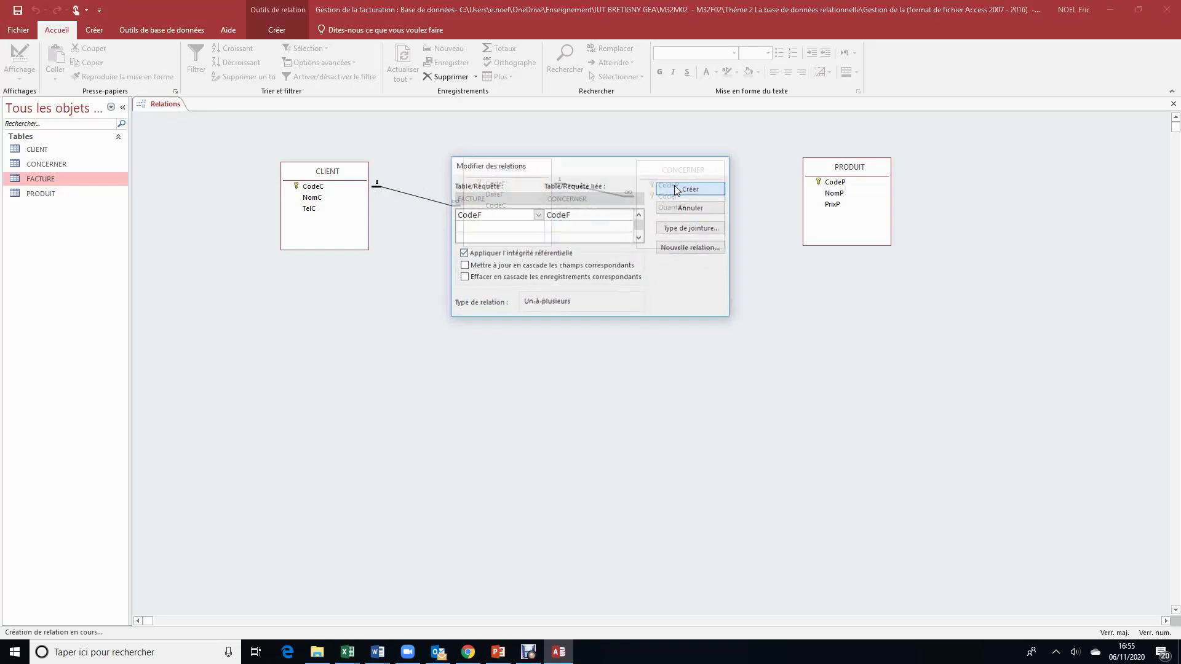
pyautogui.click(674, 187)
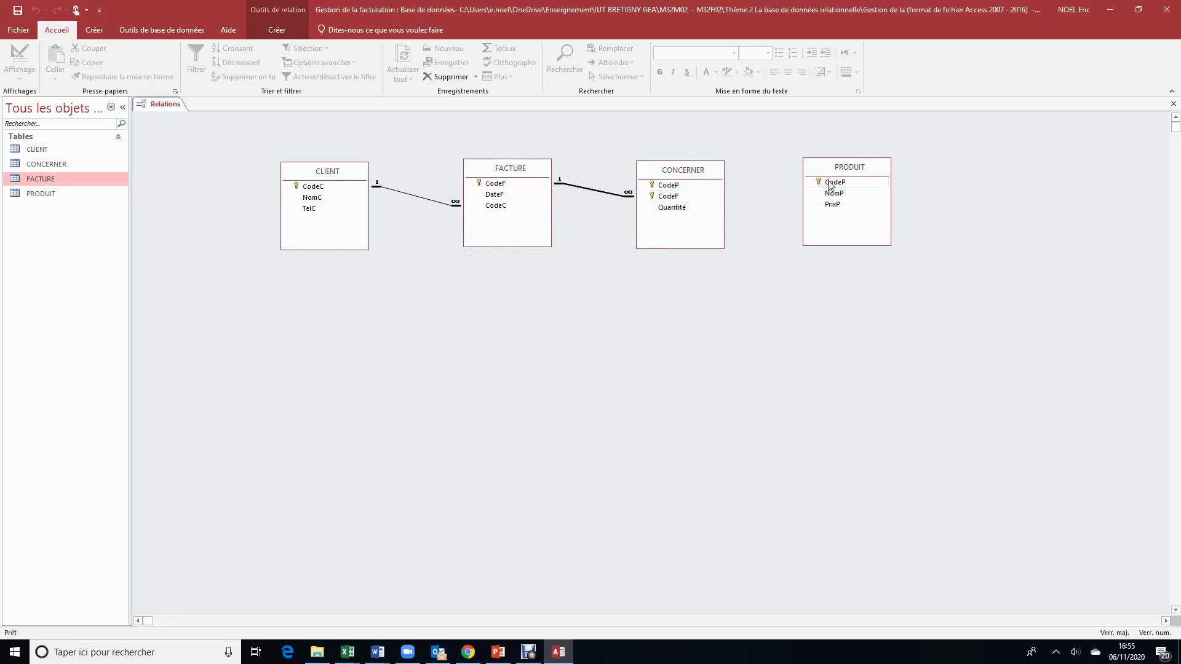
pyautogui.moveTo(830, 182); pyautogui.dragTo(676, 186)
pyautogui.click(526, 255)
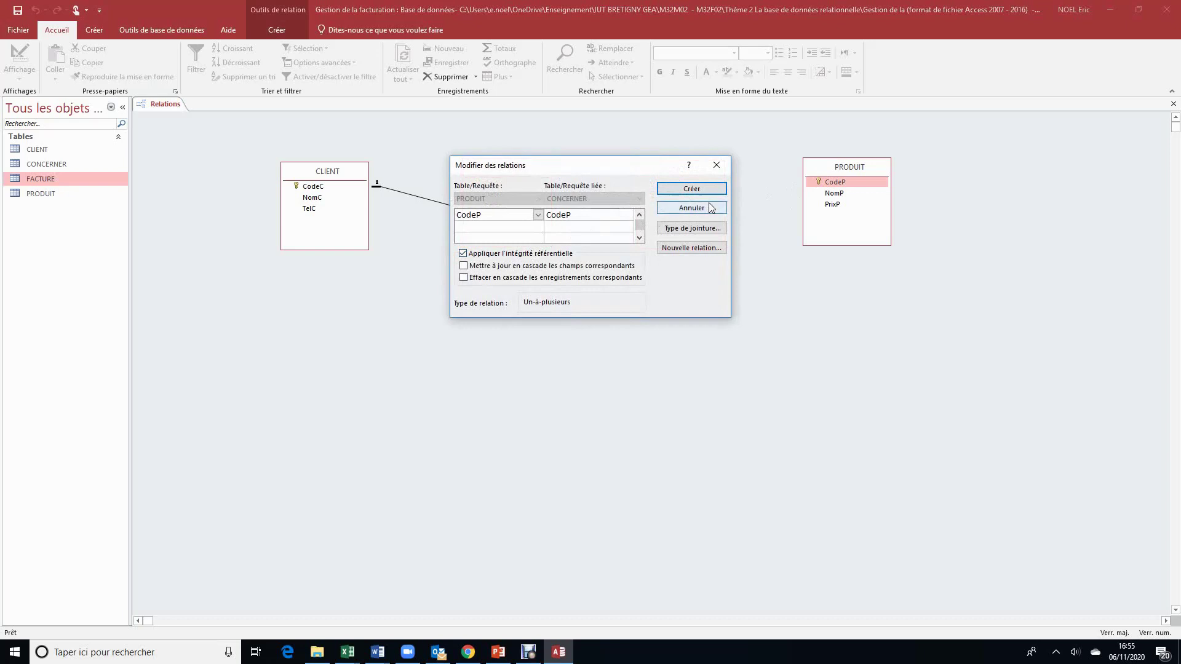
pyautogui.click(692, 189)
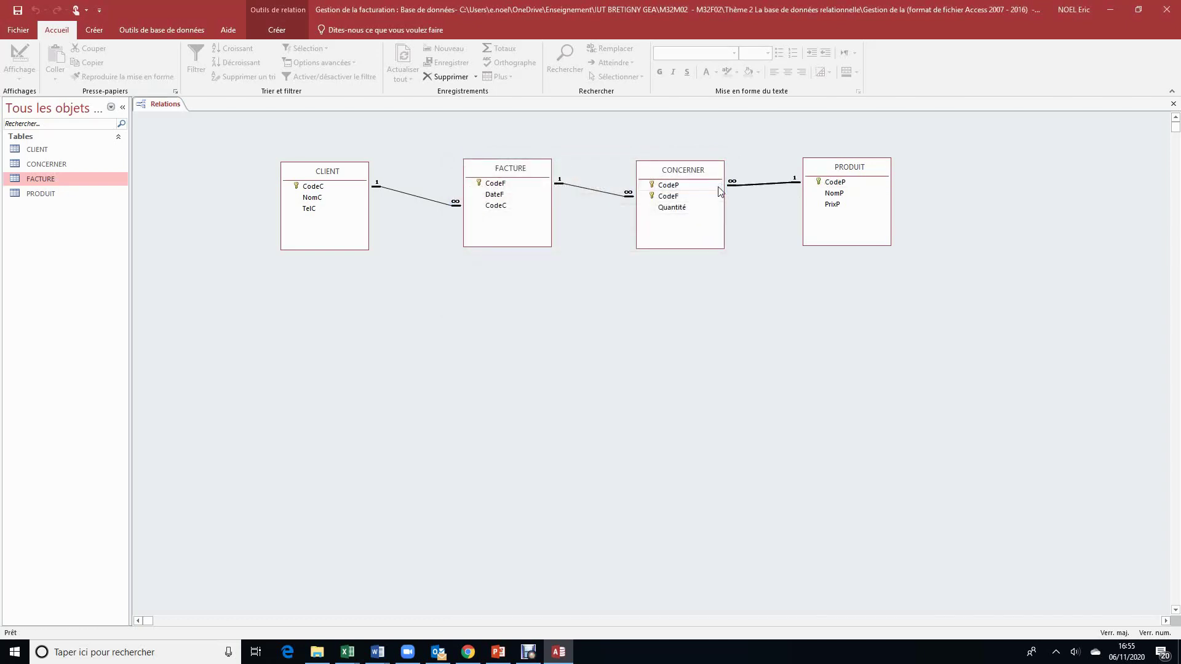
pyautogui.click(1174, 105)
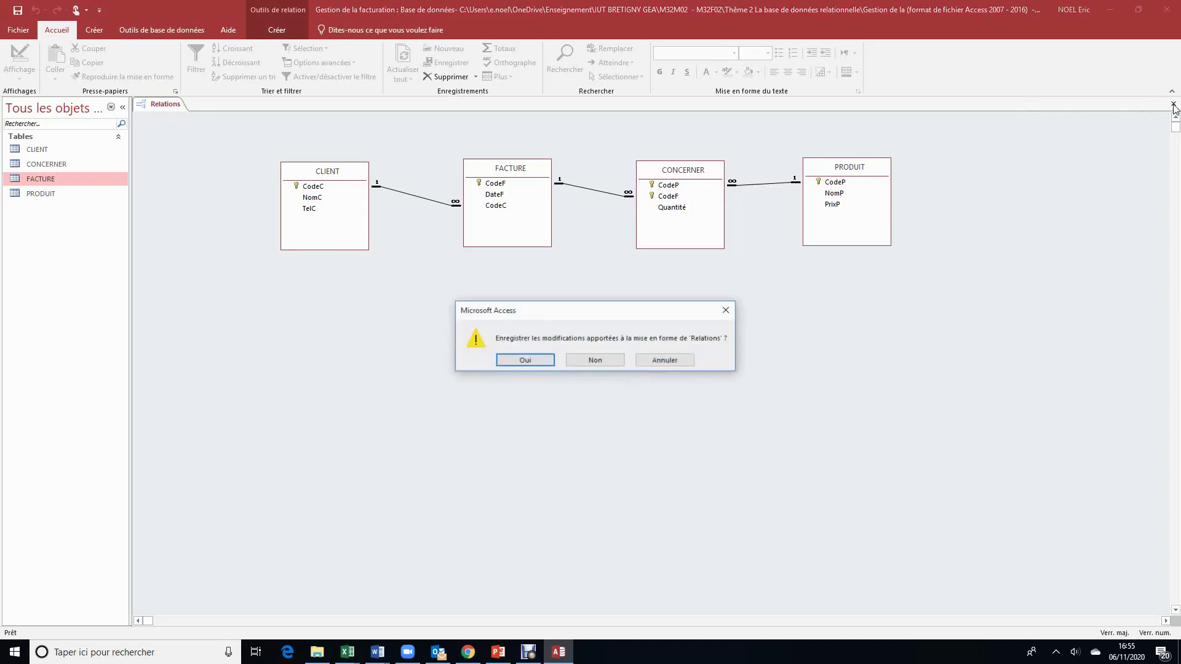
pyautogui.click(528, 360)
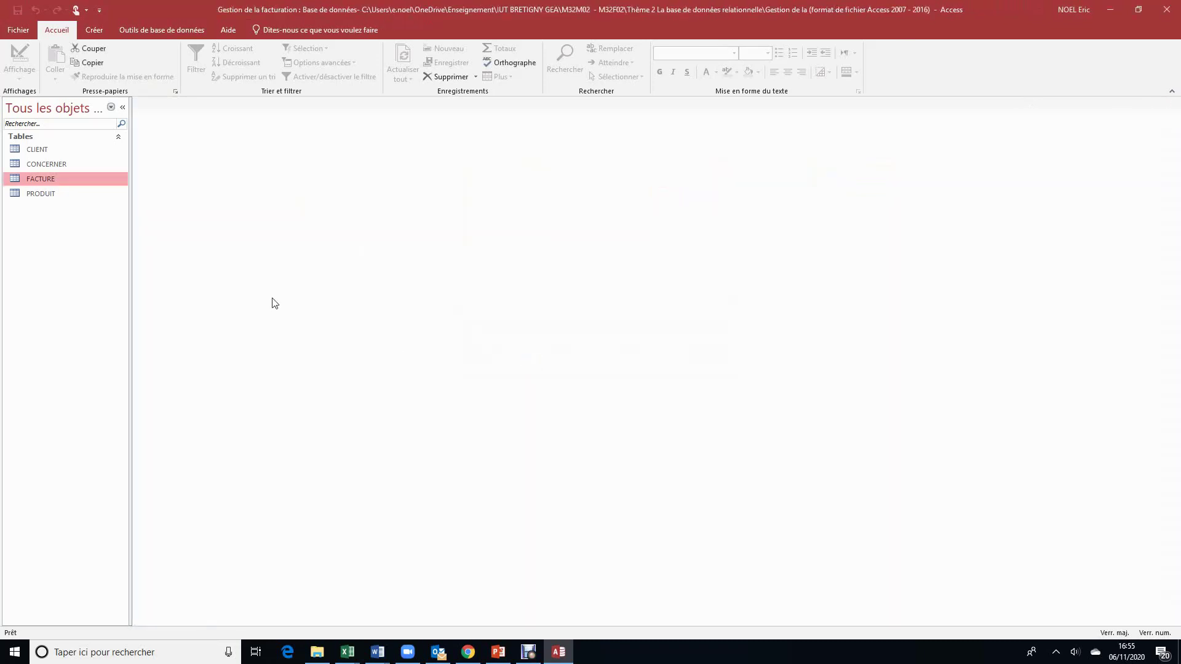
# Step: Try saving invoice F2 dated 06/11/2020 for nonexistent client C3 in FACTURE
pyautogui.doubleClick(67, 179)
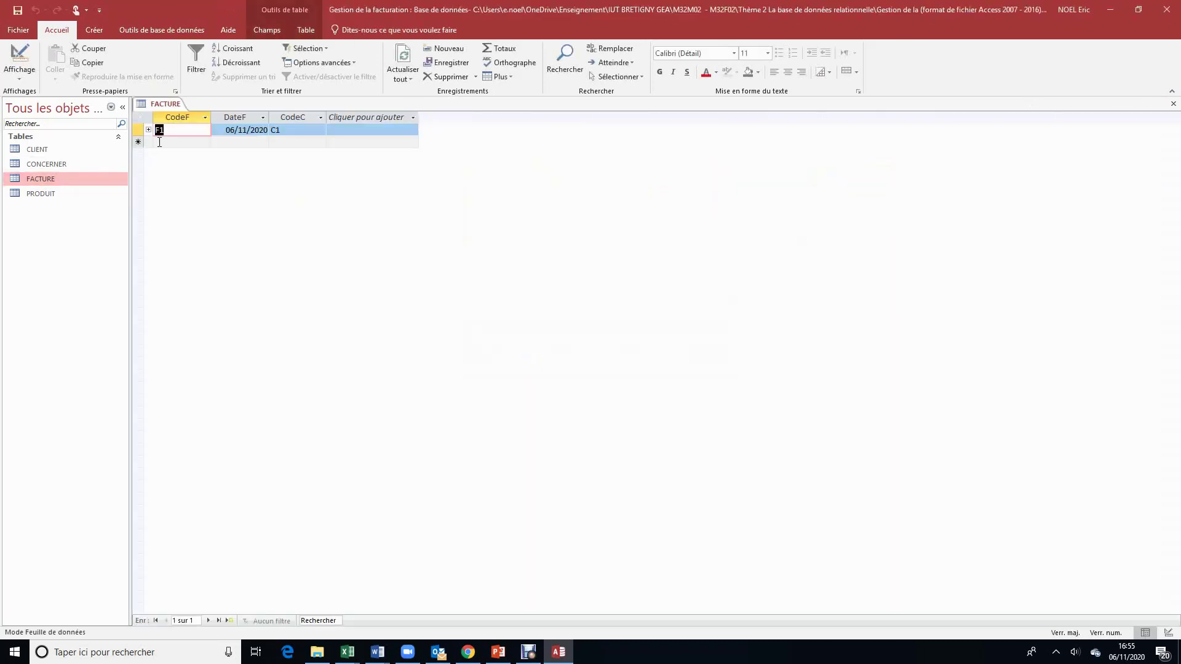
pyautogui.click(159, 142)
pyautogui.write('F2')
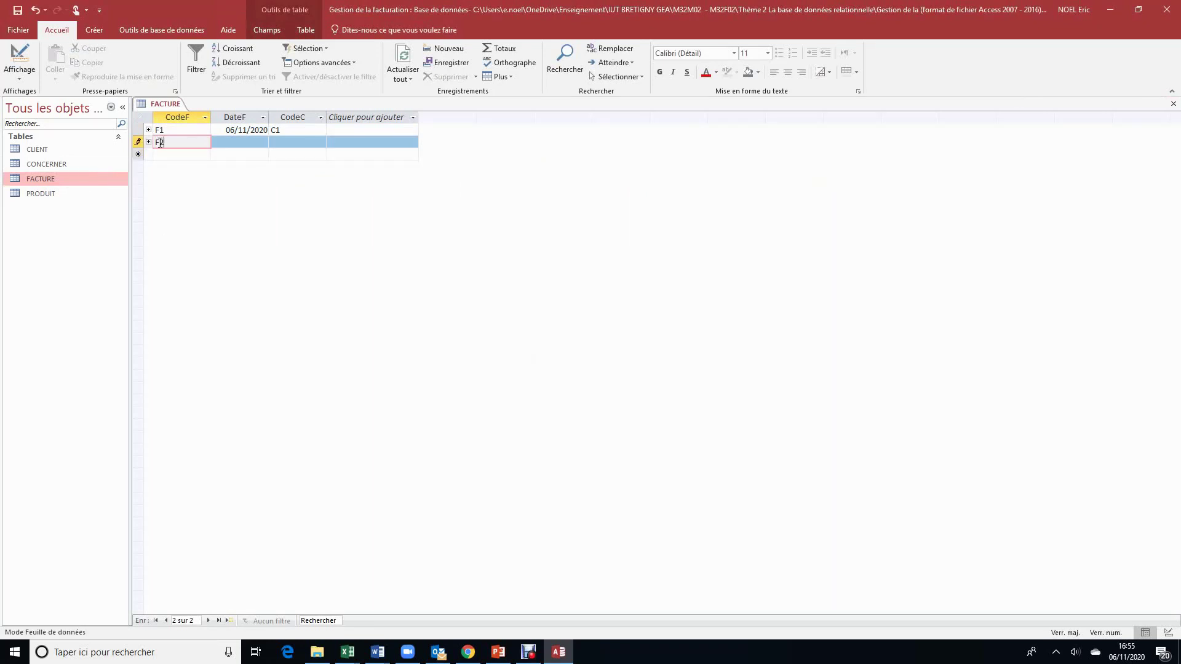
pyautogui.press('Tab')
pyautogui.write('06')
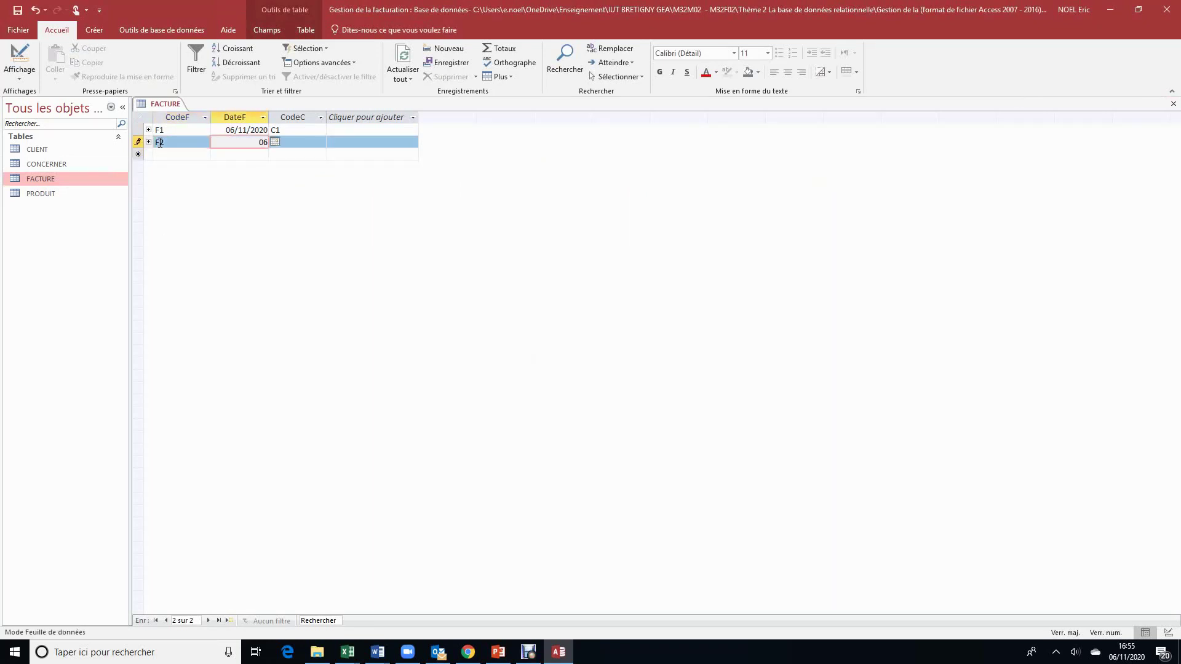
pyautogui.write('/11/2020')
pyautogui.click(287, 146)
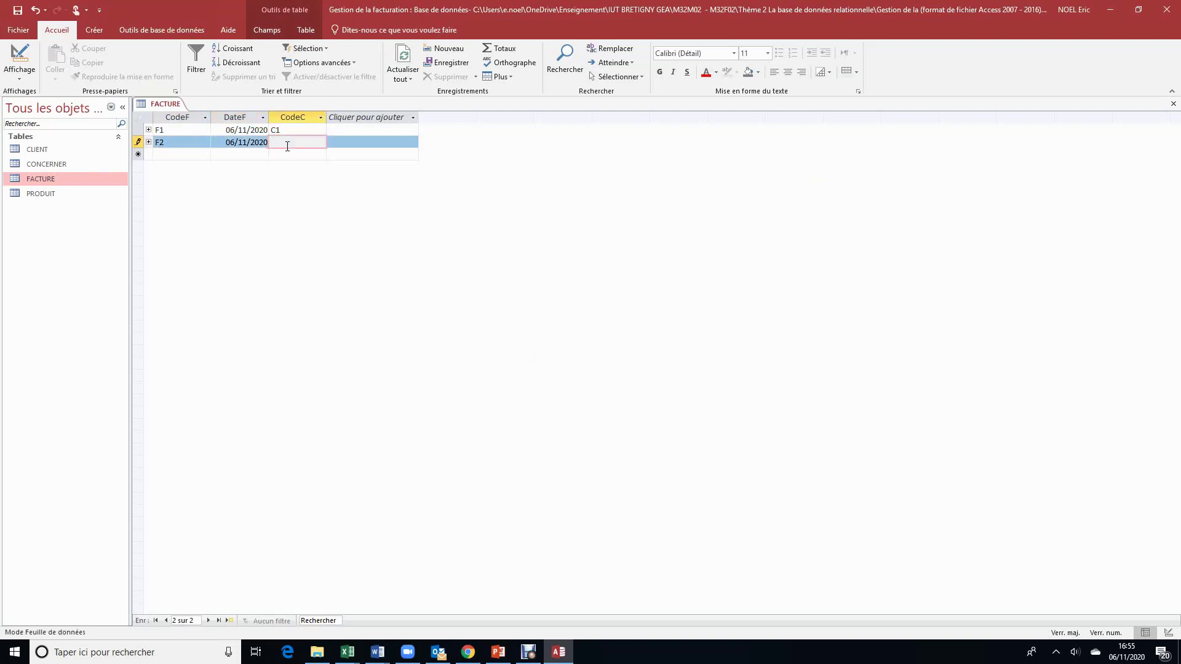
pyautogui.write('C3')
pyautogui.click(287, 152)
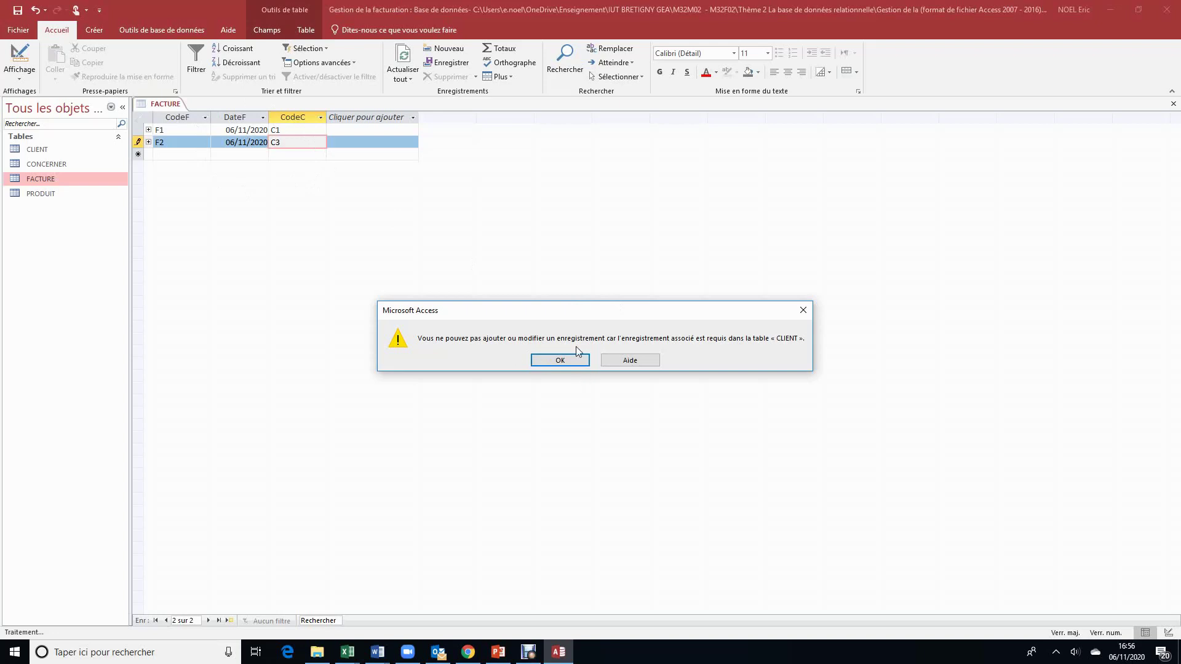
# Step: Dismiss the integrity error, change the client code to C2, and save F2
pyautogui.click(578, 362)
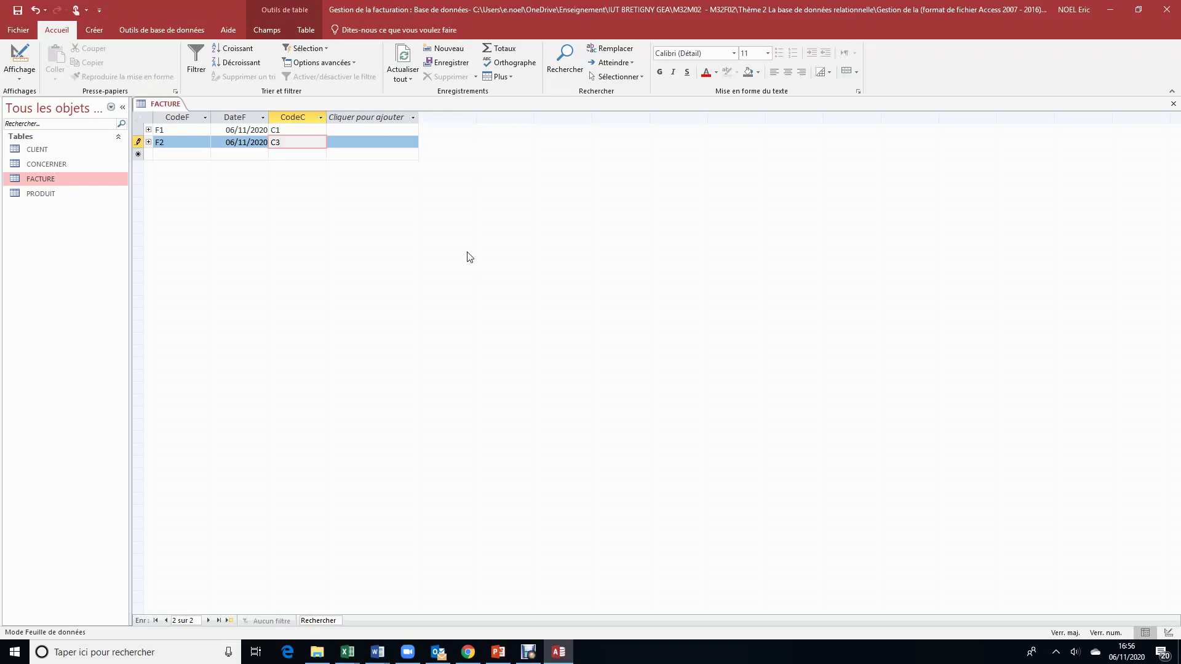
pyautogui.press('BackSpace')
pyautogui.write('2')
pyautogui.click(204, 157)
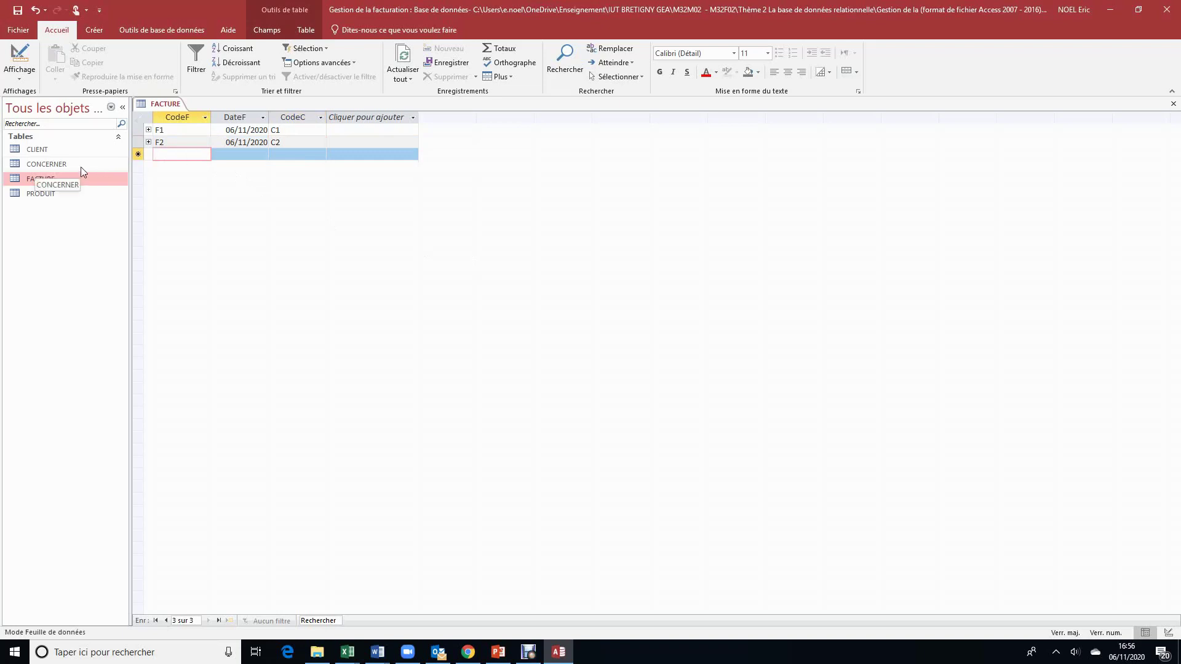
# Step: Open the PRODUIT and CONCERNER tables
pyautogui.click(53, 195)
pyautogui.doubleClick(53, 194)
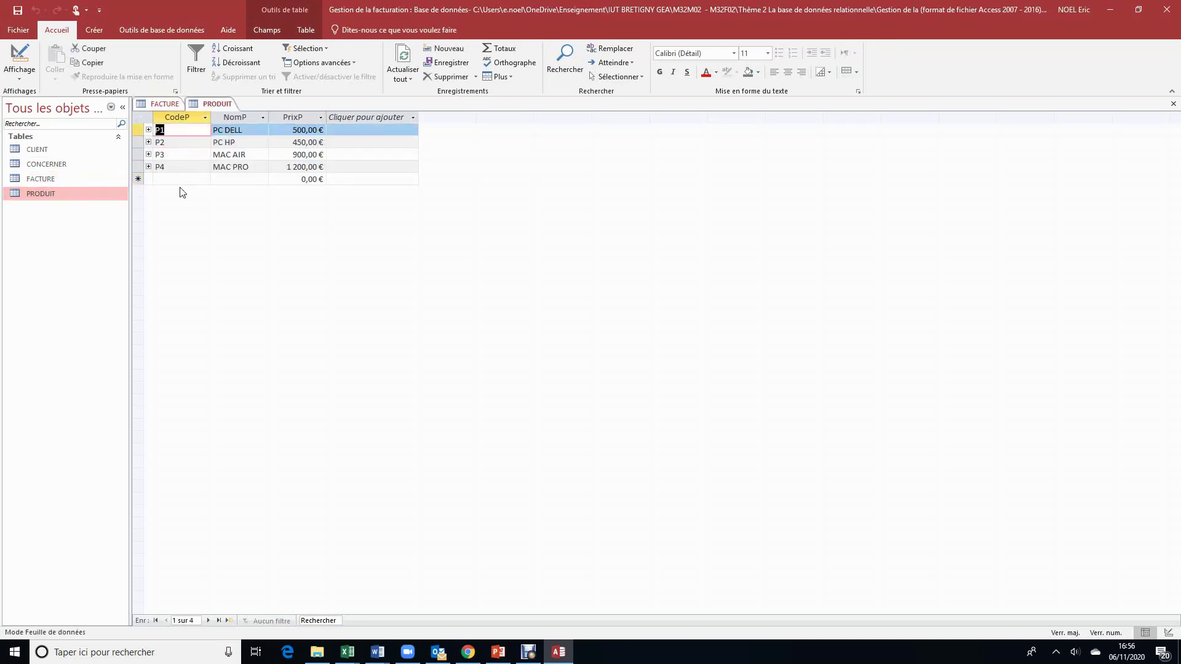
pyautogui.click(60, 164)
pyautogui.doubleClick(59, 163)
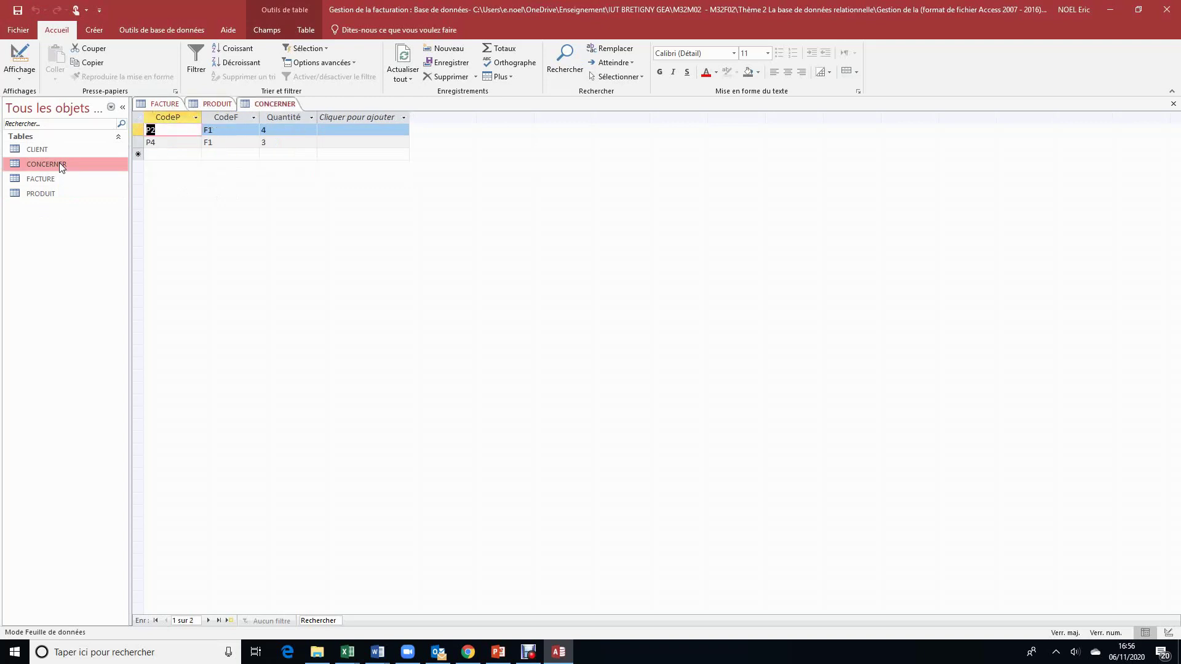
# Step: Enter a new CONCERNER line with invoice F2, product P44 and quantity 1, and try to save it
pyautogui.click(164, 156)
pyautogui.click(225, 155)
pyautogui.write('f2')
pyautogui.press('BackSpace')
pyautogui.press('capslock')
pyautogui.write('F2')
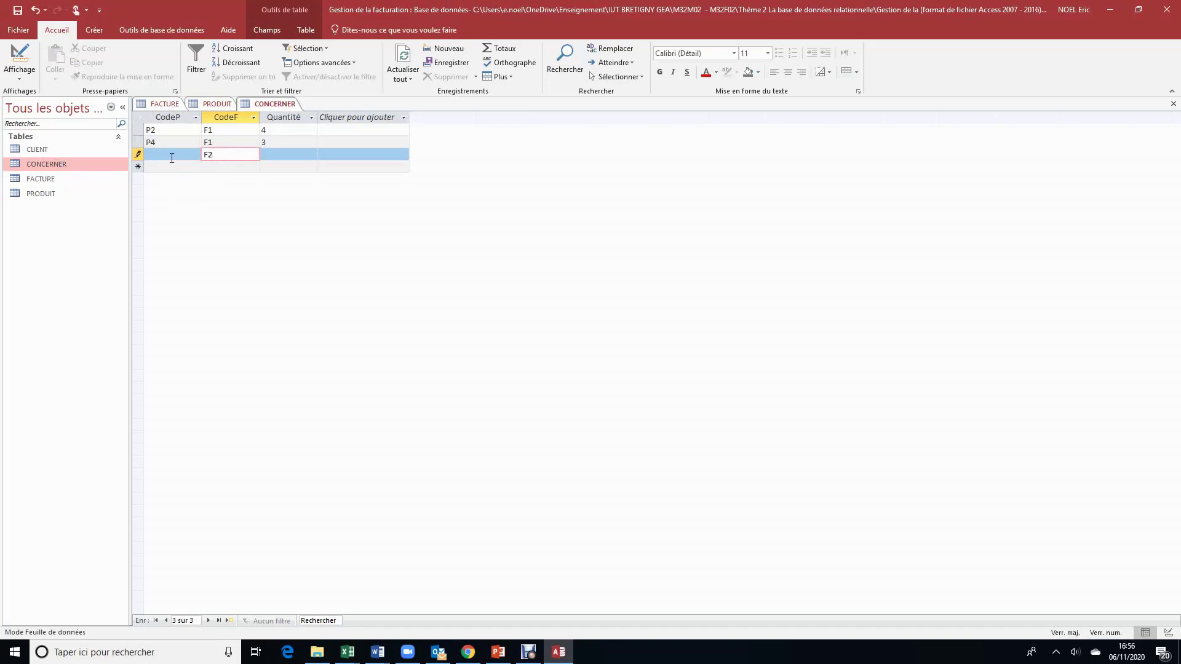
pyautogui.click(170, 155)
pyautogui.write('P')
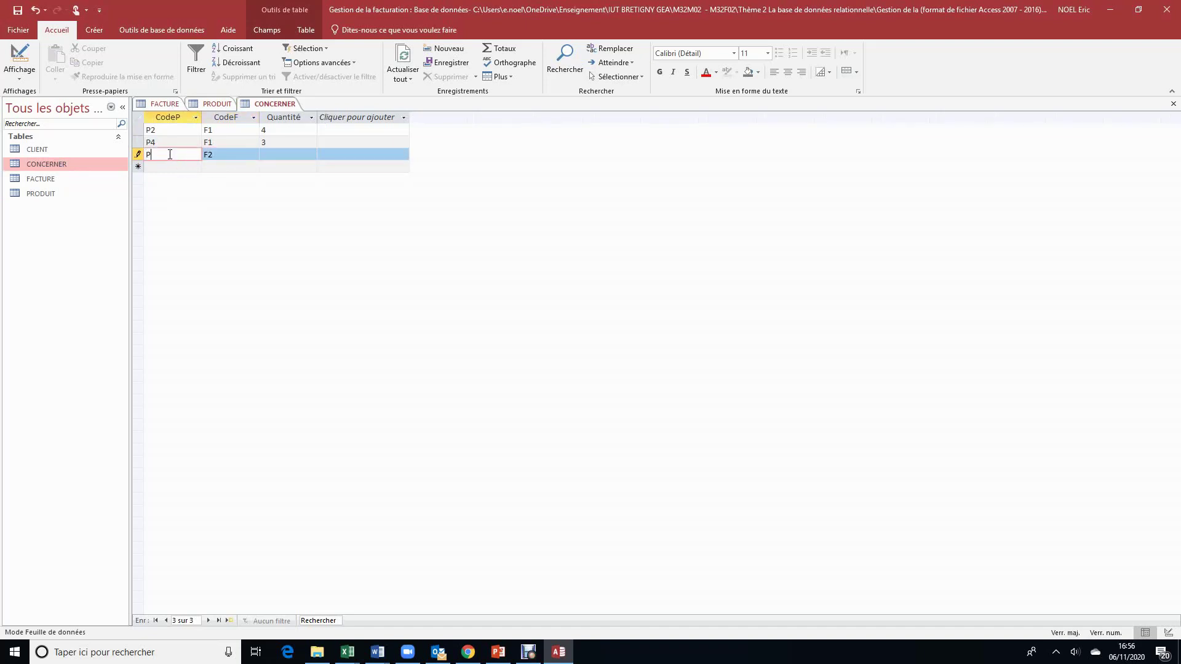
pyautogui.write('44')
pyautogui.click(287, 155)
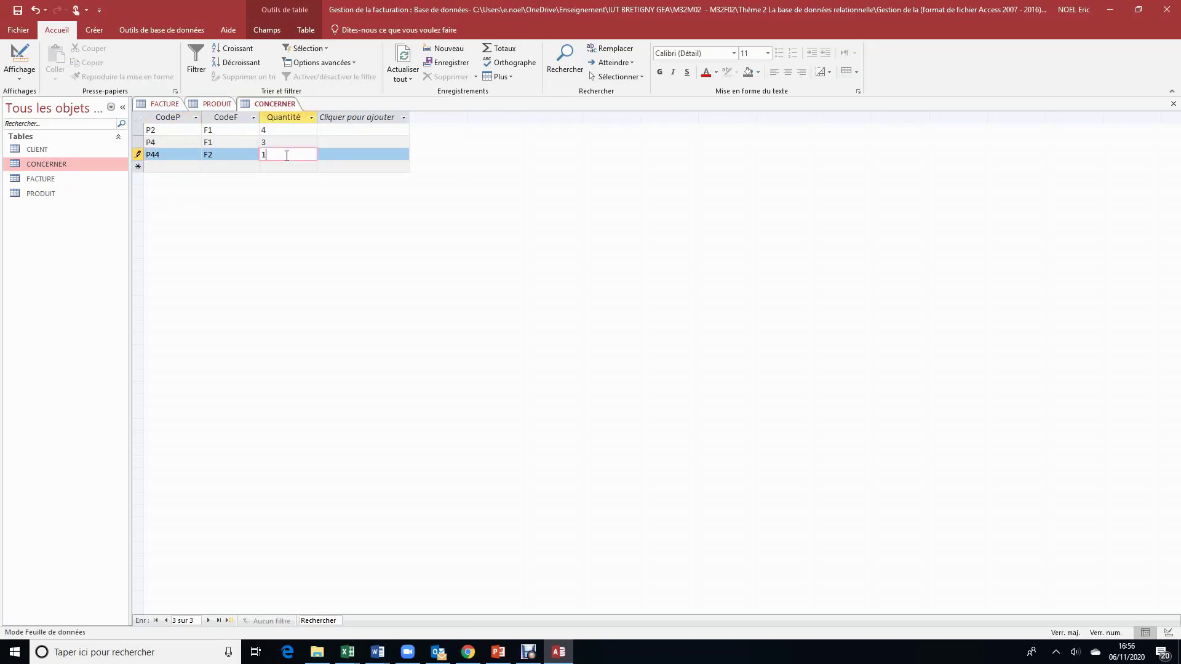
pyautogui.click(233, 166)
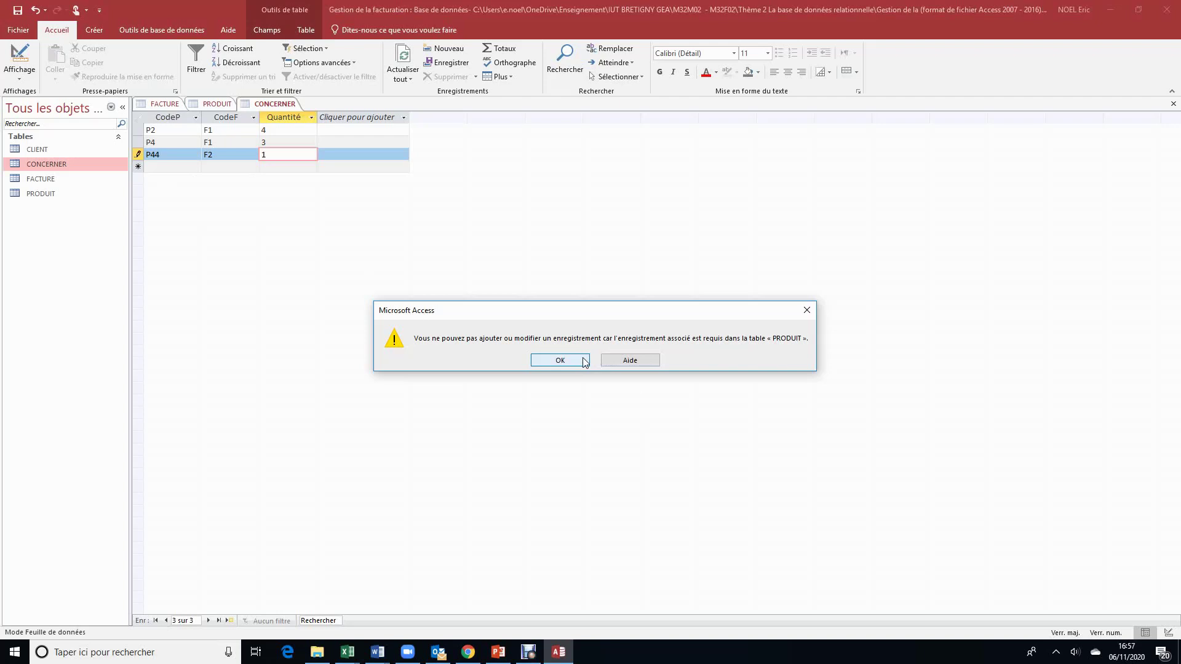
# Step: Dismiss the missing-product error and change the product code from P44 to P4
pyautogui.click(560, 360)
pyautogui.click(182, 156)
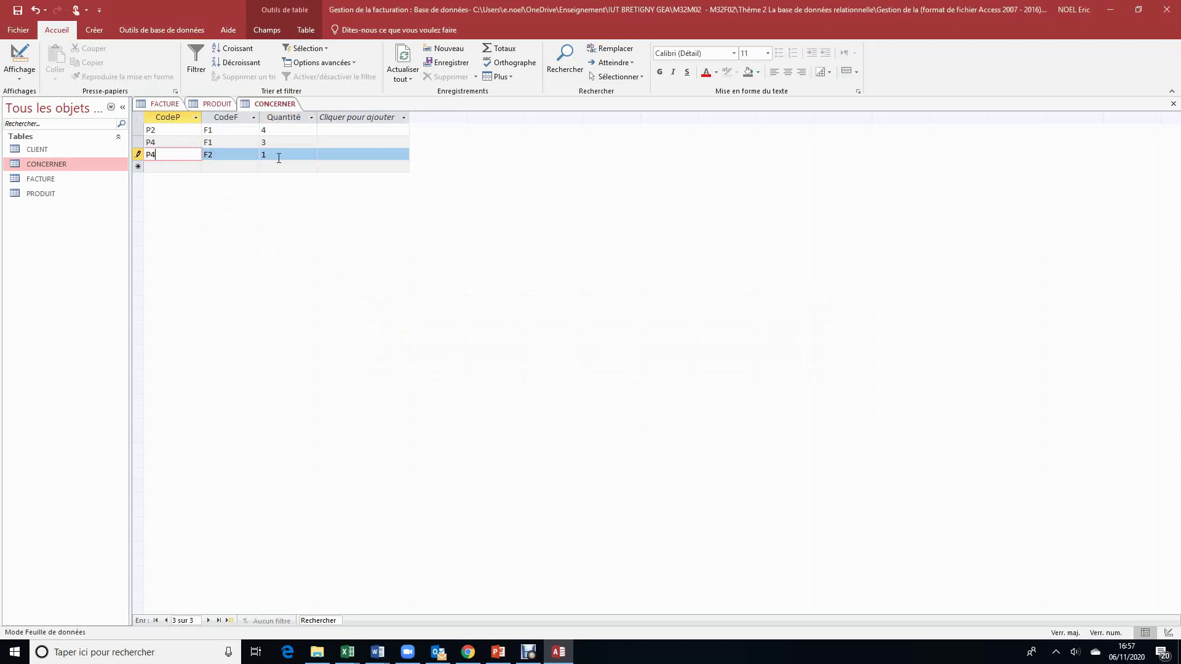
pyautogui.click(278, 155)
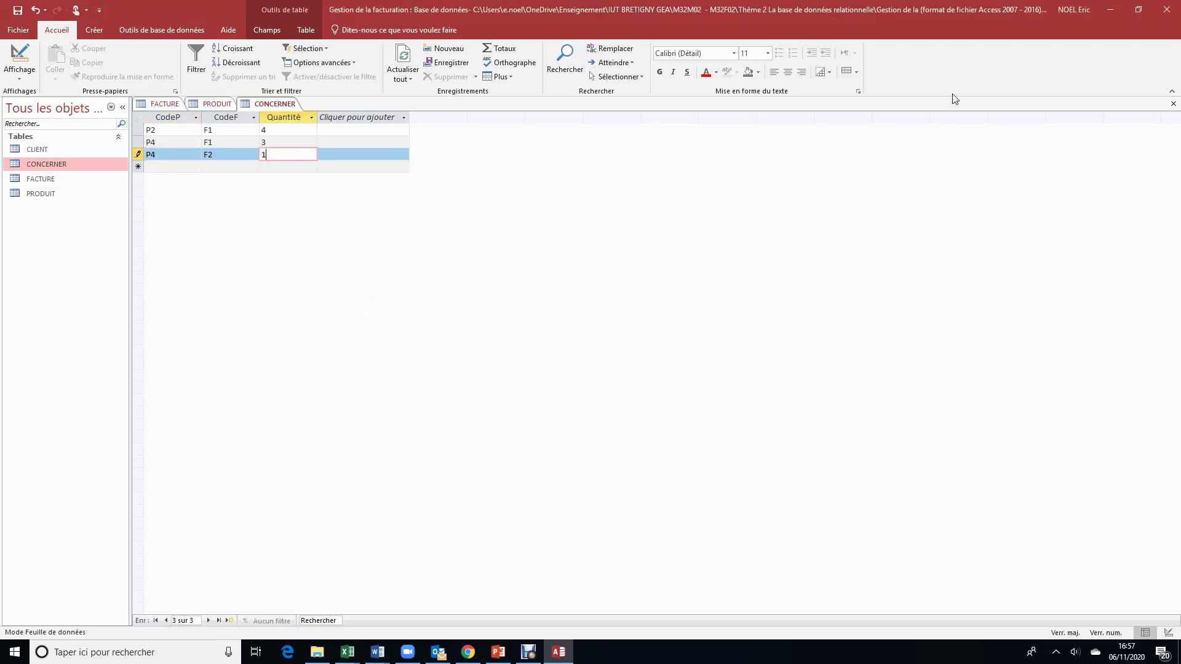
# Step: Close the CONCERNER, PRODUIT and FACTURE tables, saving the new line
pyautogui.click(1173, 105)
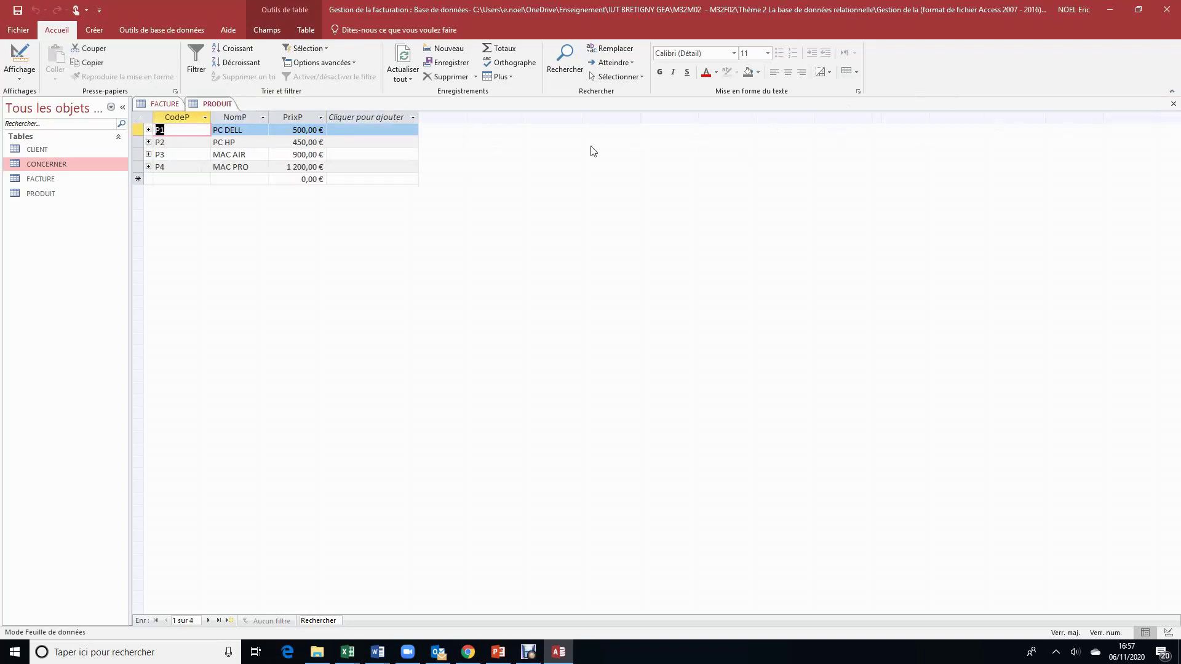
pyautogui.click(1174, 106)
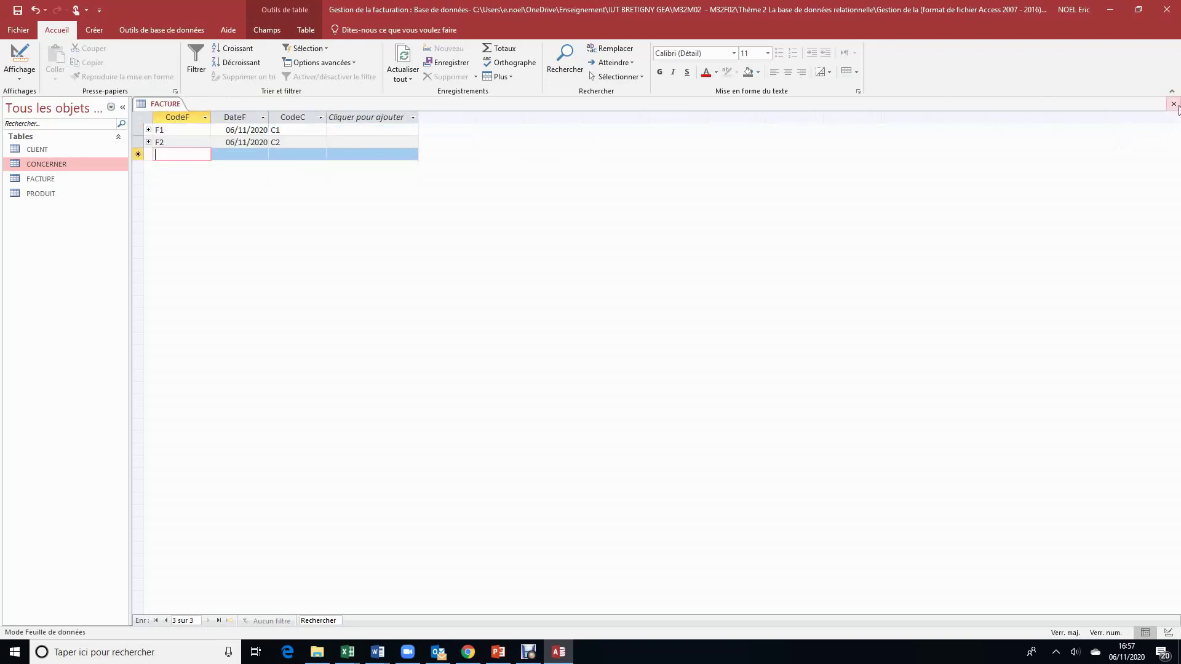
pyautogui.click(1174, 105)
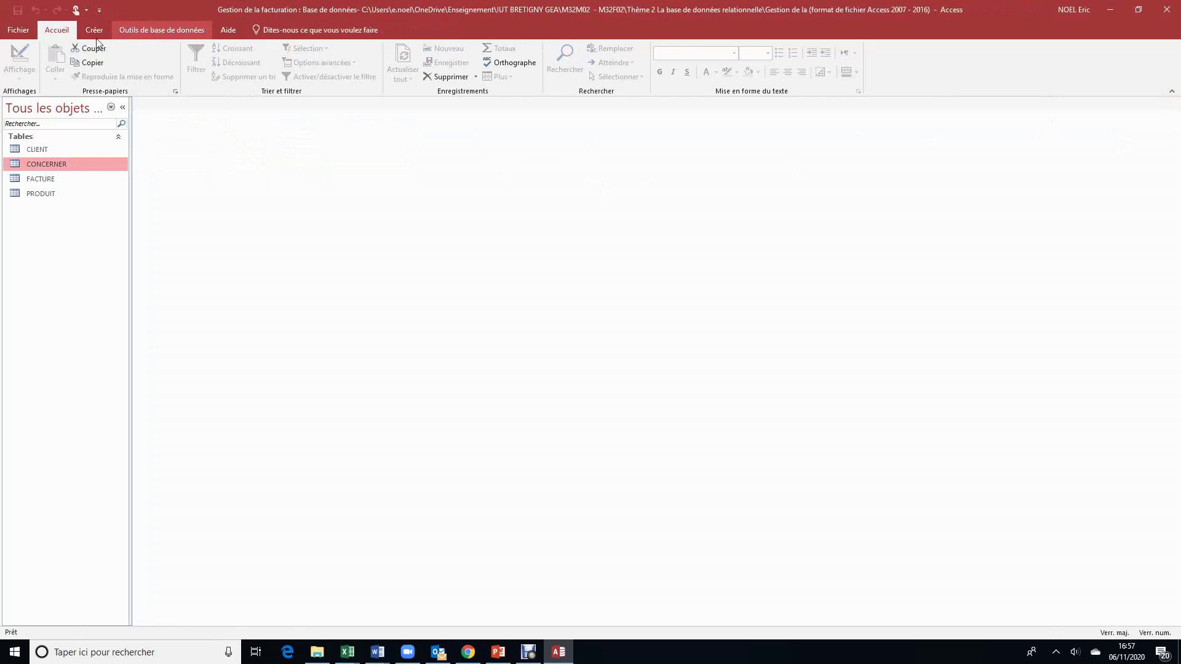
# Step: Open the CLIENT table in Design view to review its fields, then close it
pyautogui.click(35, 150)
pyautogui.doubleClick(35, 150)
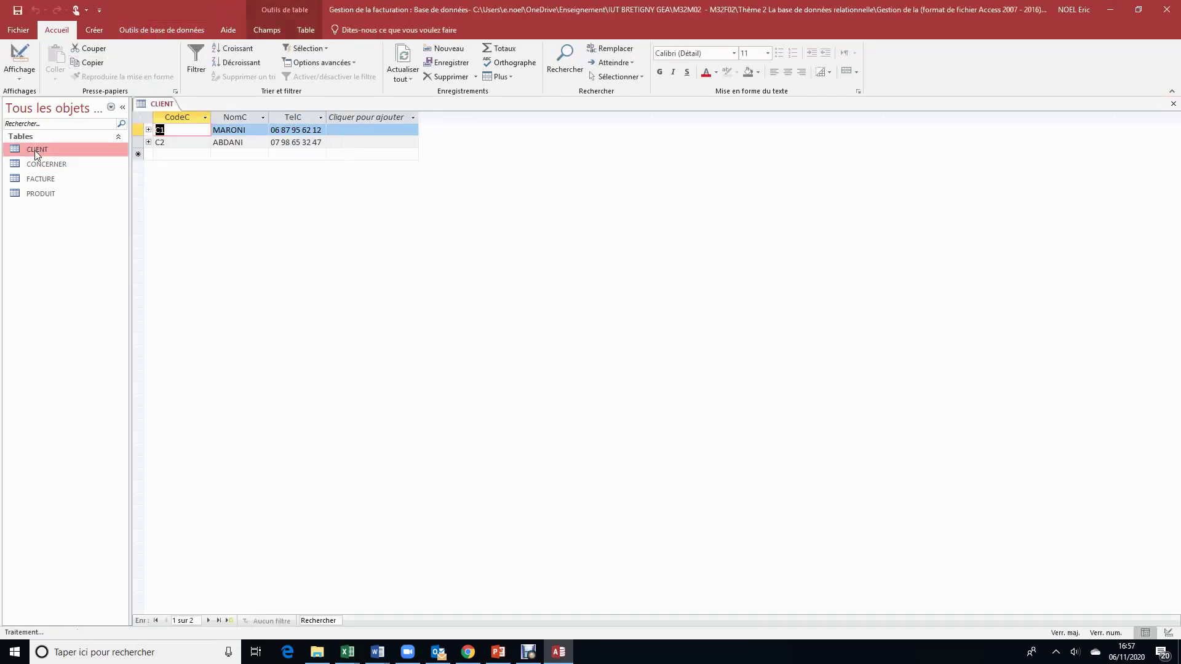
pyautogui.click(20, 58)
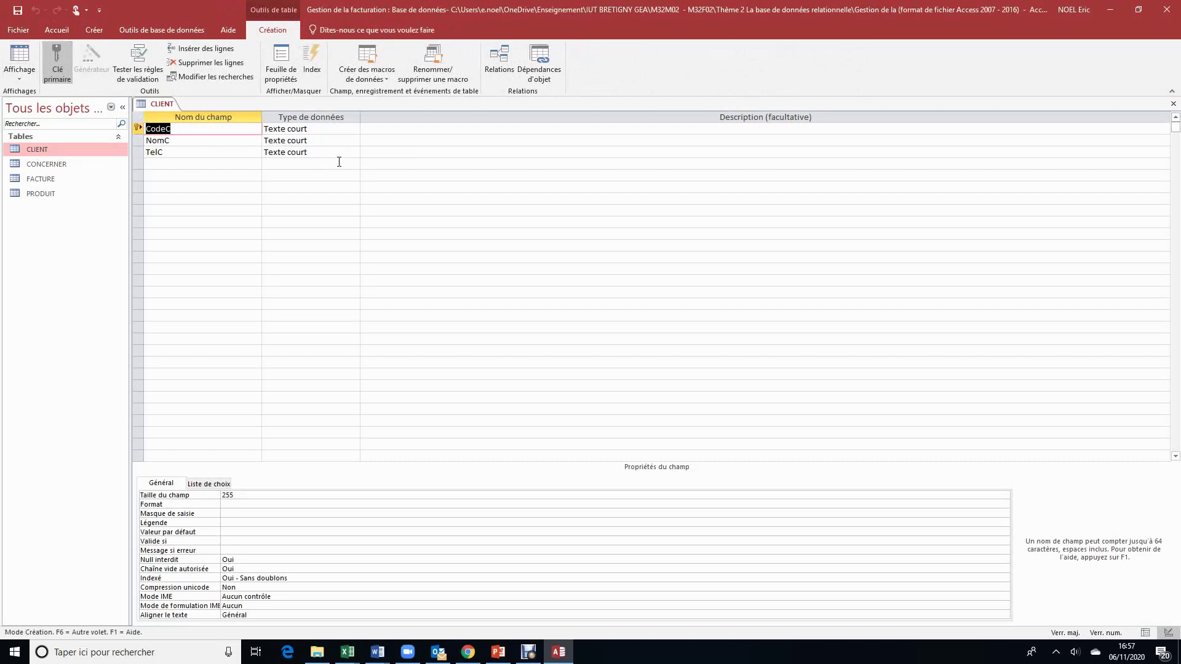
pyautogui.click(1173, 104)
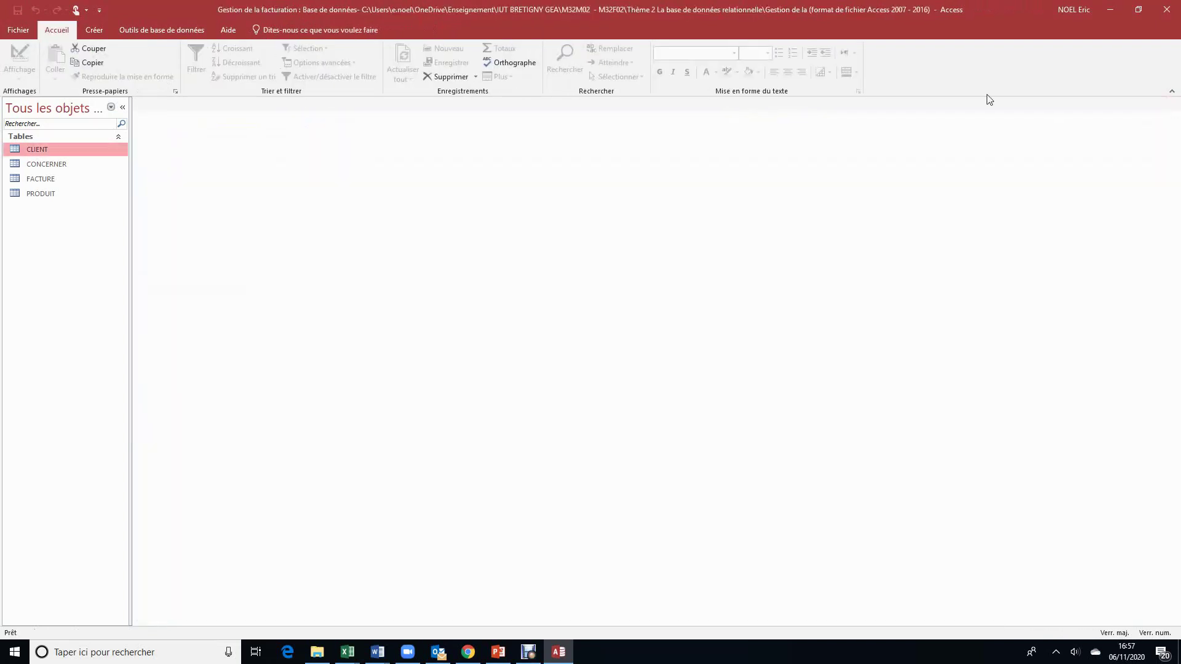
pyautogui.click(162, 29)
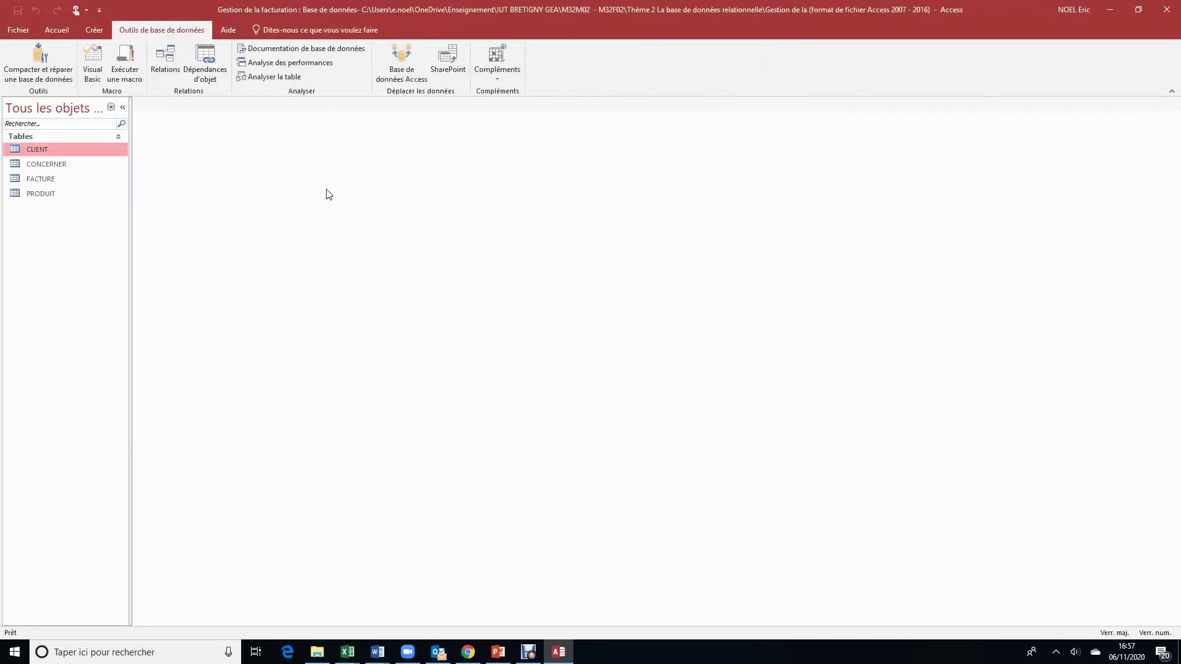
# Step: In the Relations diagram, check the CLIENT–FACTURE link's settings in Modifier des relations and close the dialog unchanged
pyautogui.click(165, 69)
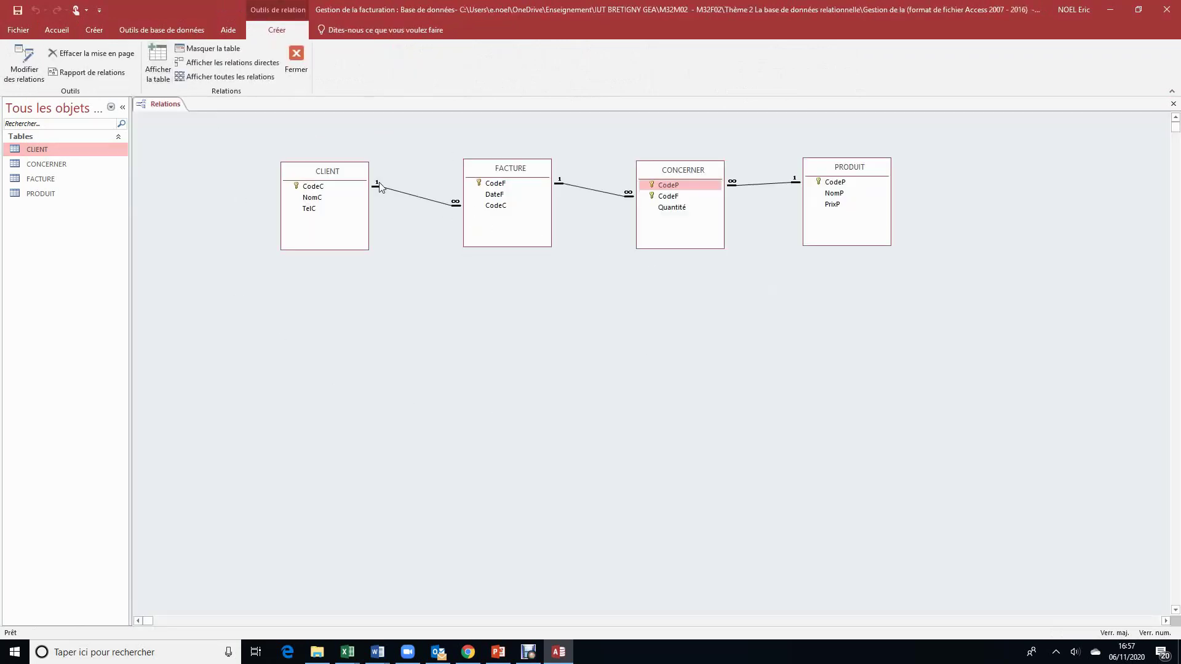
pyautogui.doubleClick(420, 199)
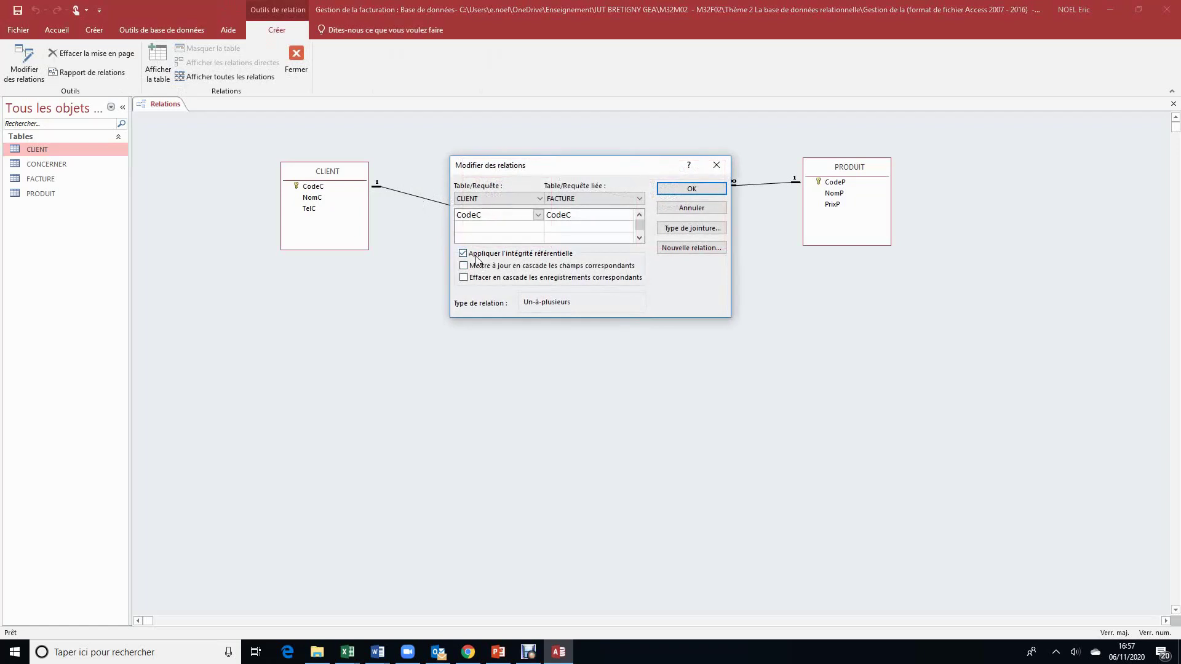
pyautogui.click(718, 166)
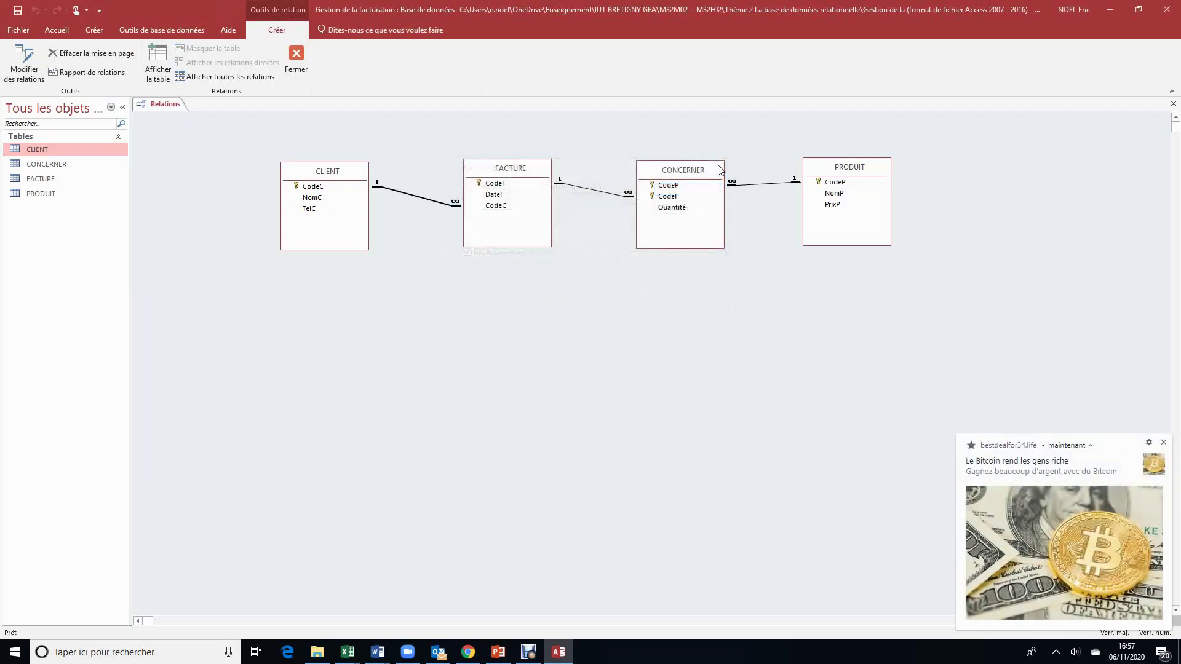